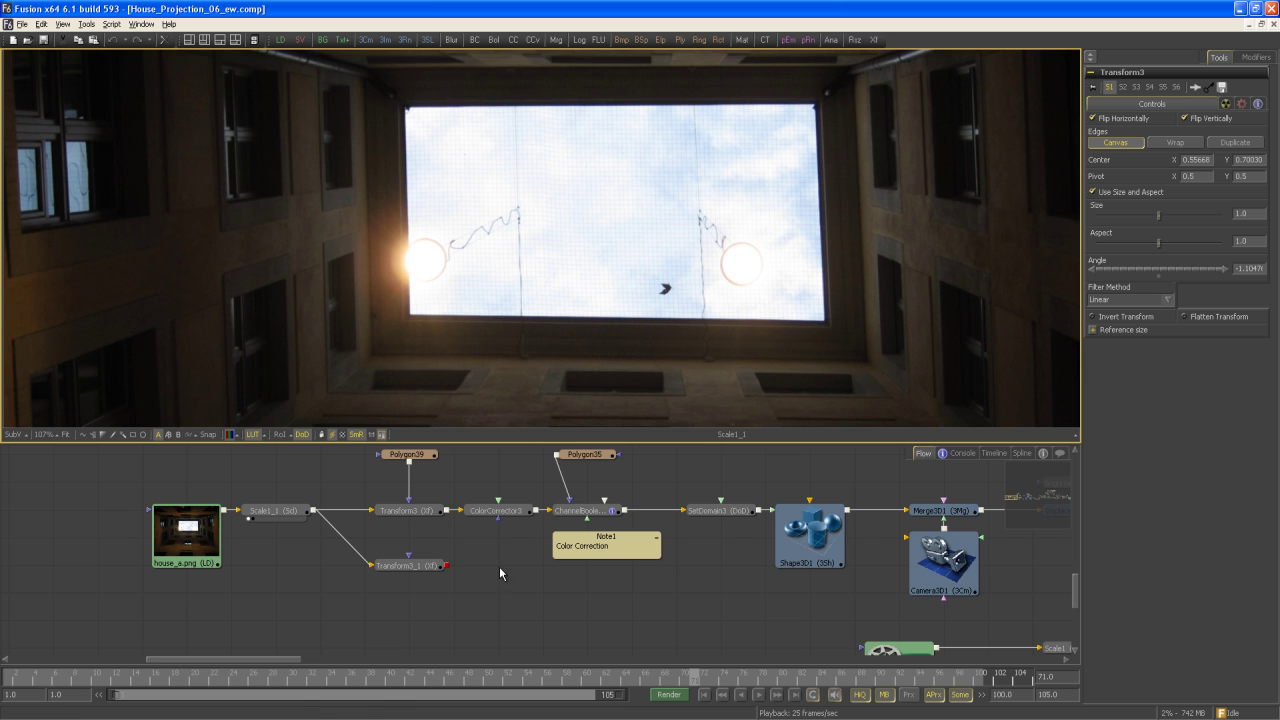
Inspect the Transform3 settings and its Polygon39 mask, and view the Transform3 result.
left_click_drag(454, 457, 463, 480)
left_click(437, 540)
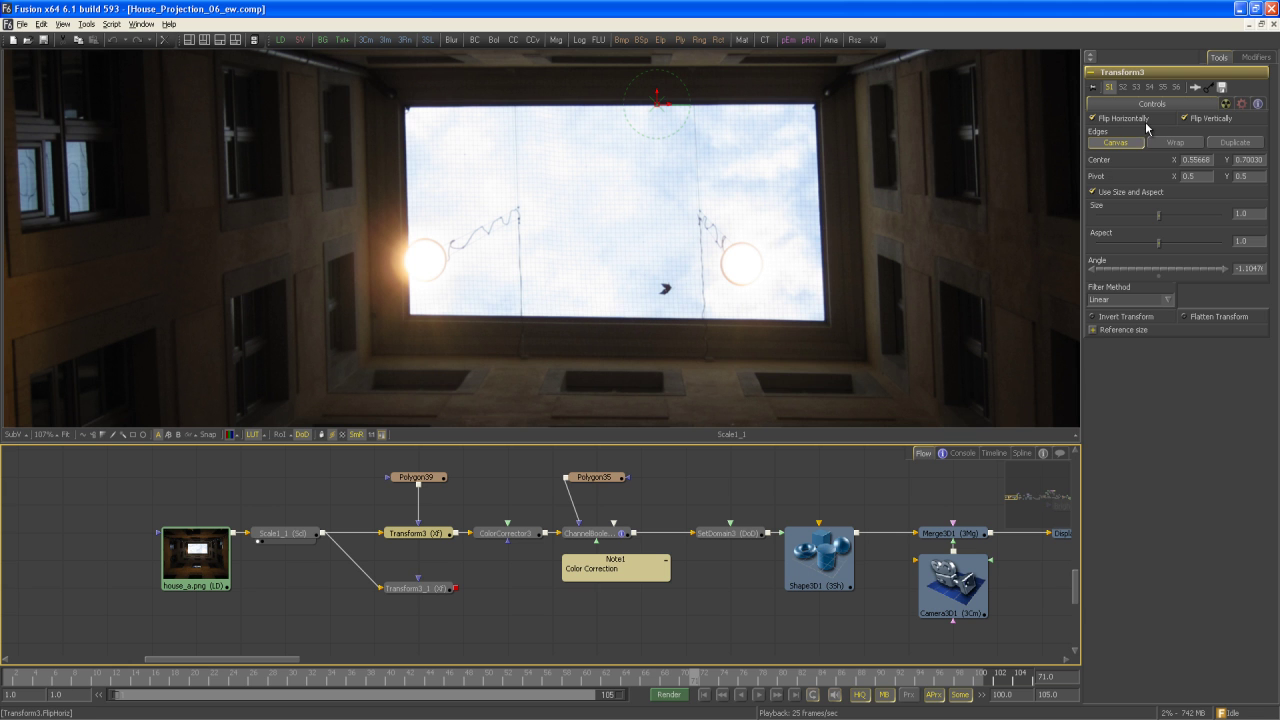
left_click(437, 481)
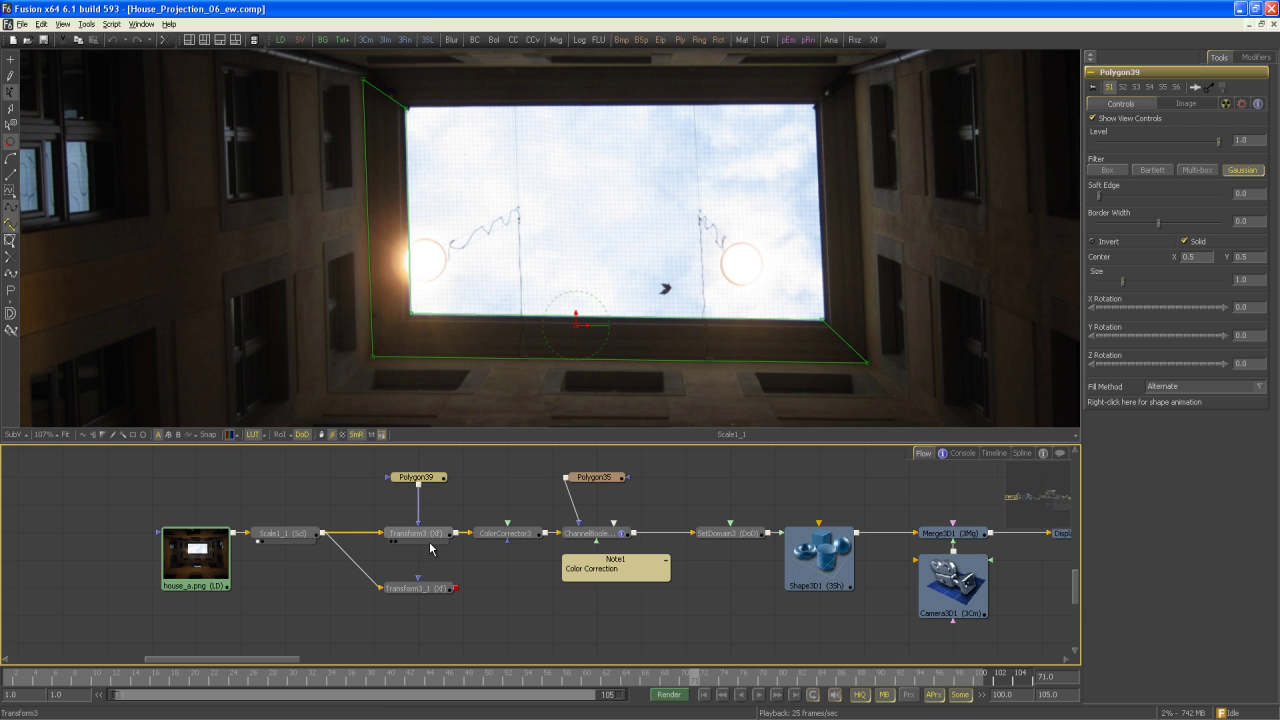
key("1")
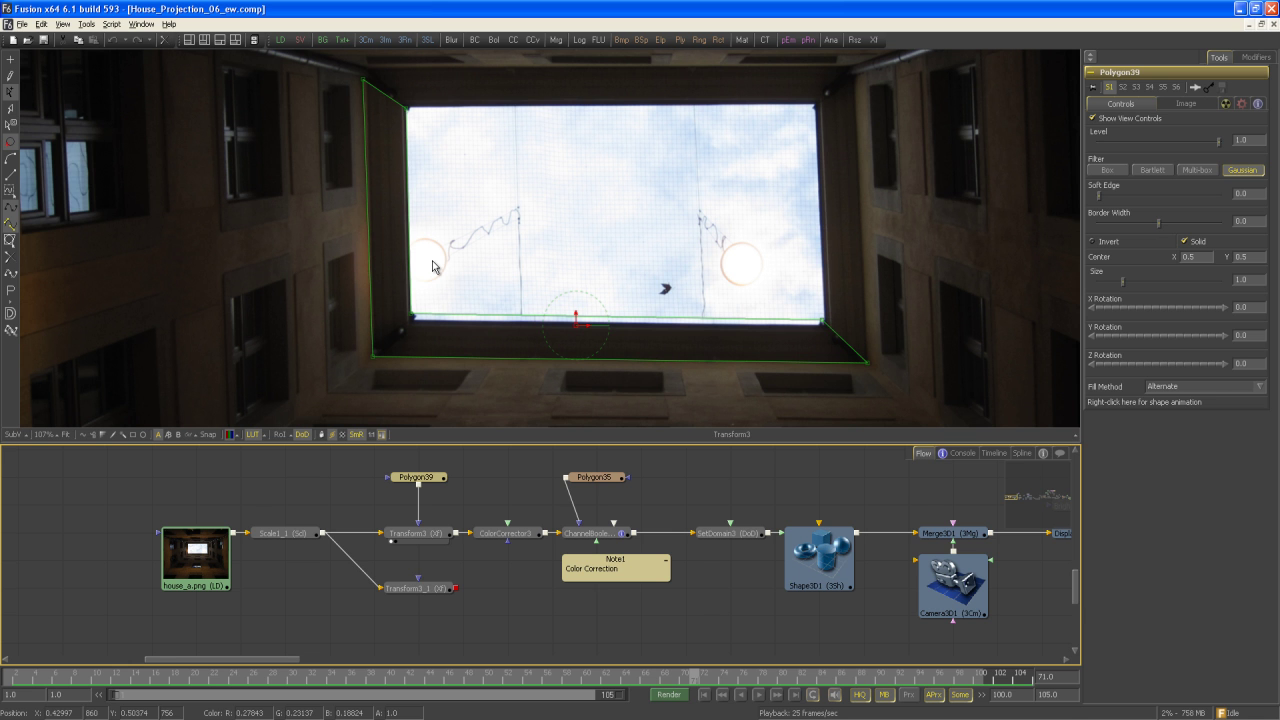
Show the settings of ColorCorrector3 and examine its graded courtyard image in the viewer.
left_click(518, 537)
scroll(563, 388, "down", 4)
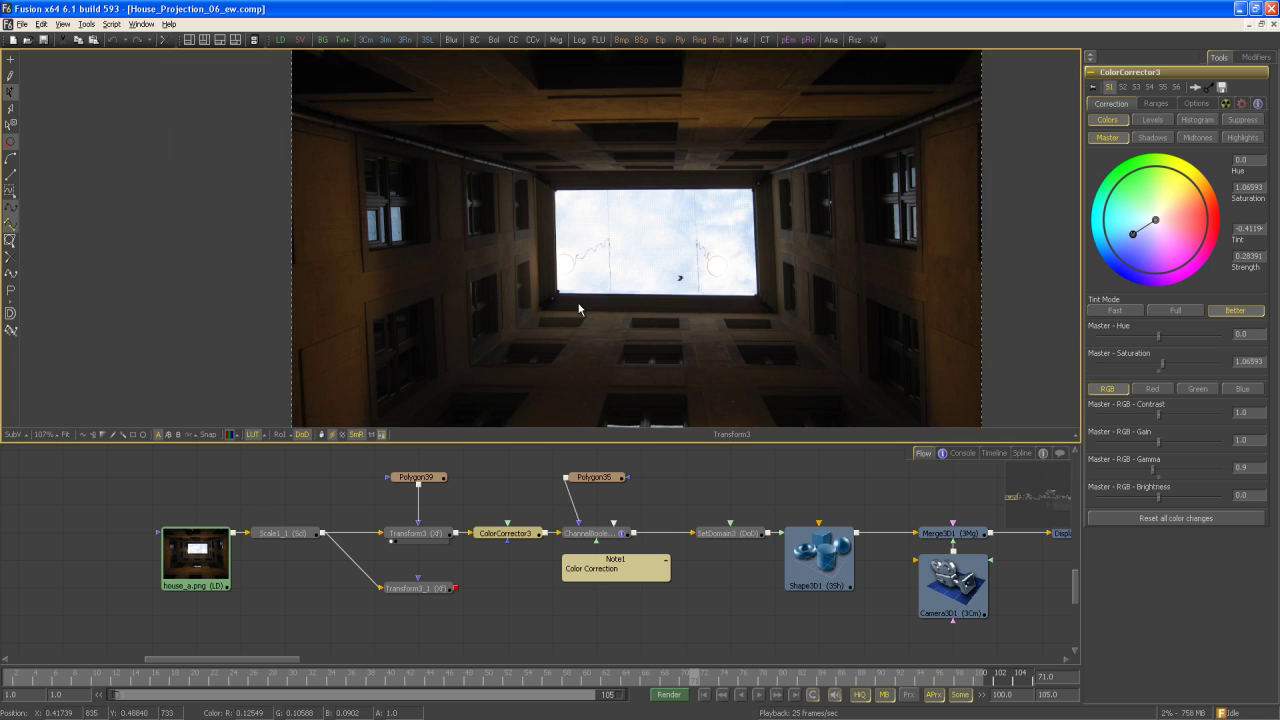
left_click_drag(527, 543, 617, 352)
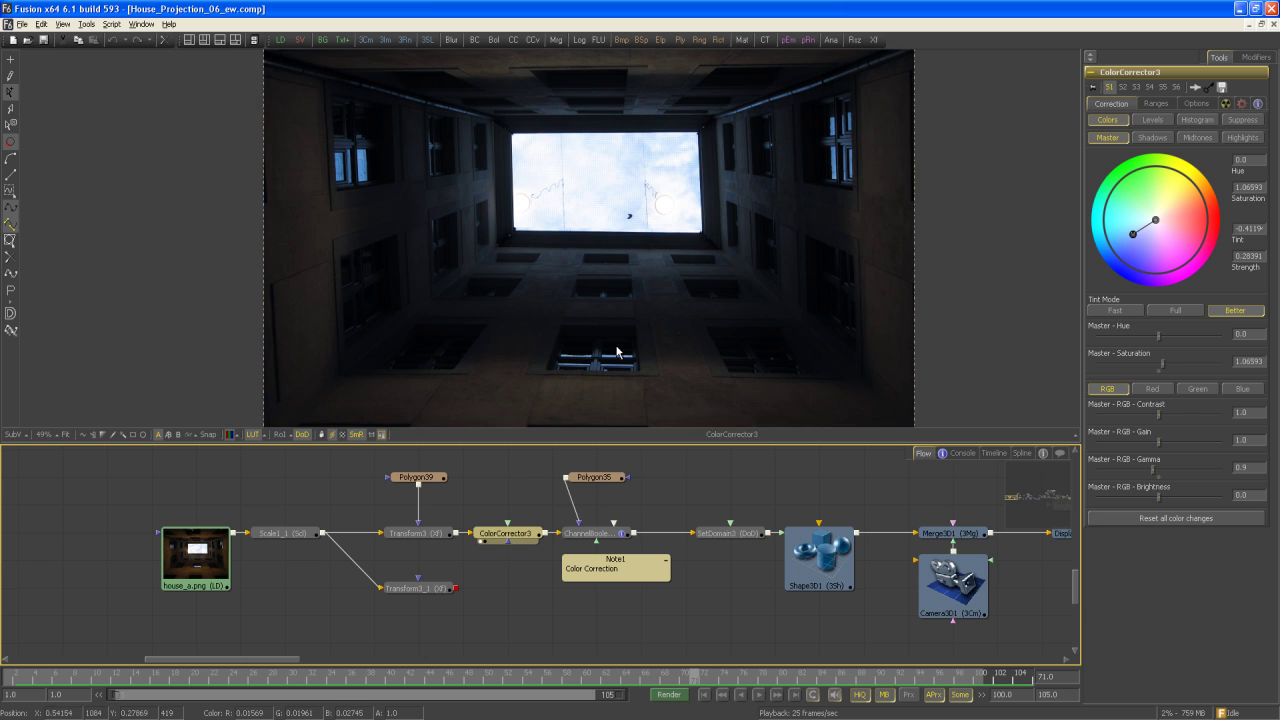
scroll(650, 280, "up", 1)
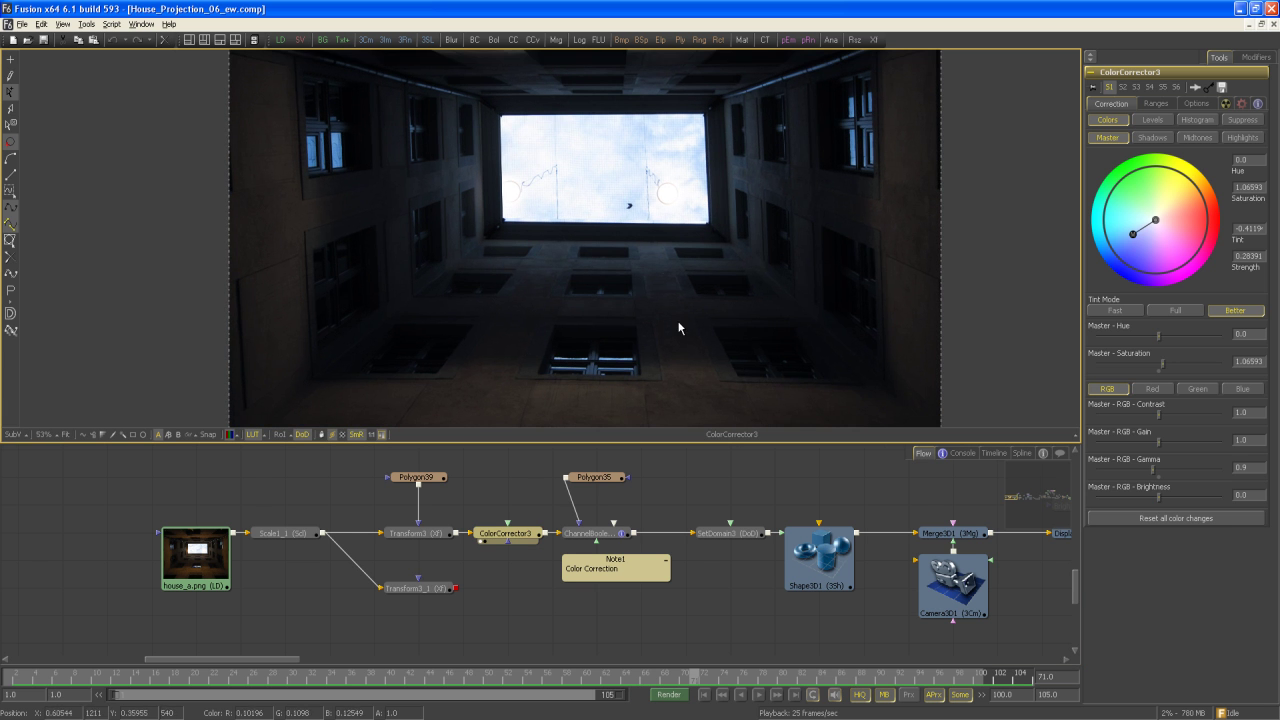
scroll(678, 327, "up", 4)
Inspect ChannelBooleans1 and its Polygon35 sky mask, and view the ChannelBooleans1 result.
left_click(614, 532)
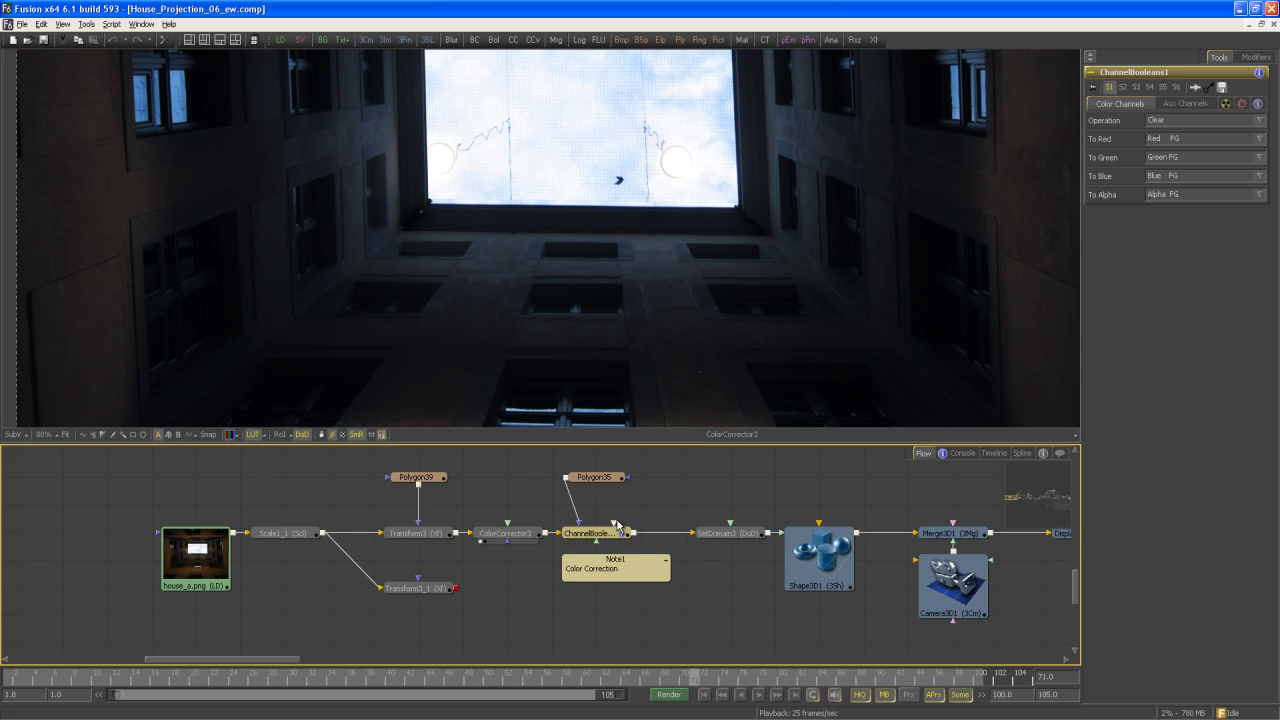
left_click(598, 477)
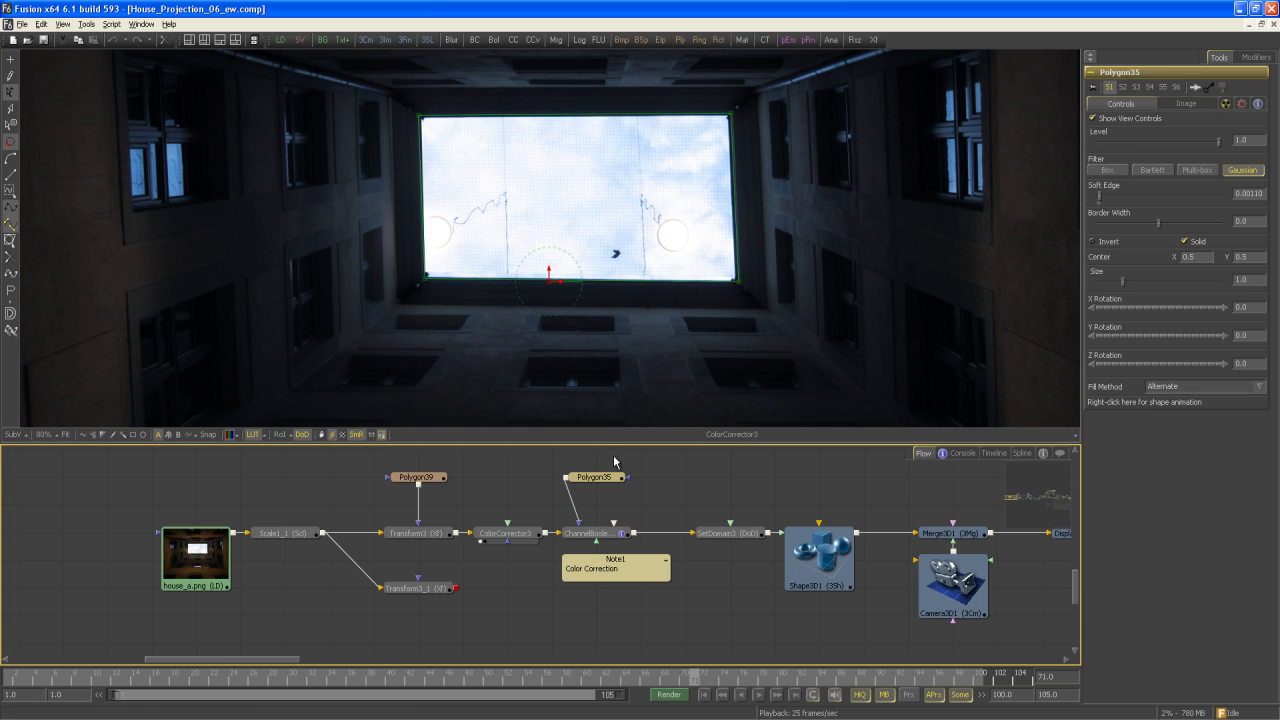
left_click(619, 538)
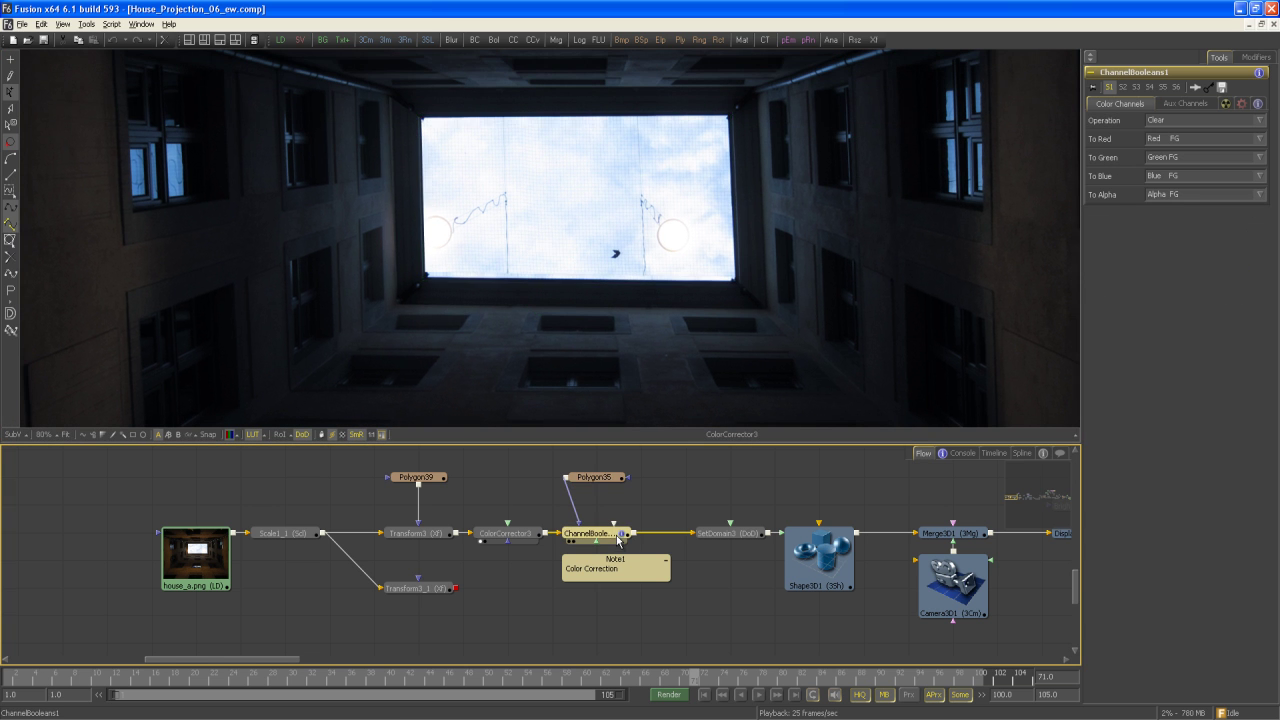
key("1")
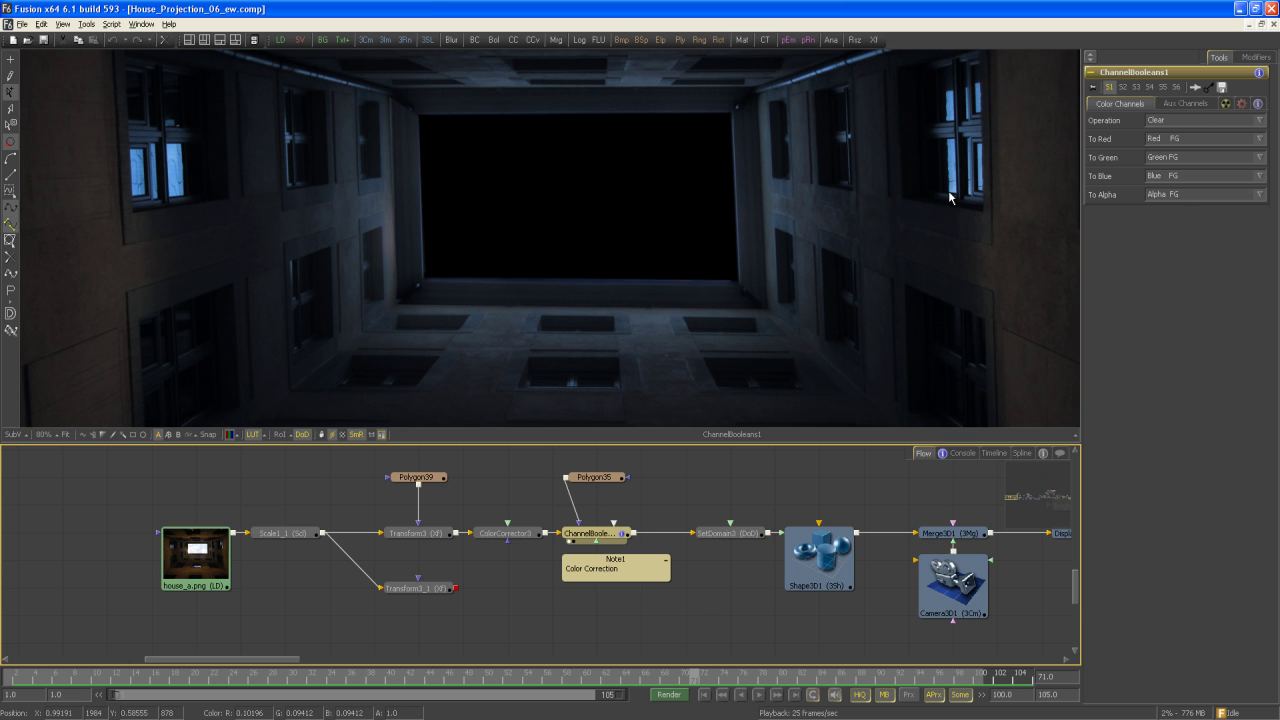
View the Shape3D1 image plane and examine it from several angles and distances.
left_click_drag(886, 514, 536, 511)
left_click_drag(675, 265, 485, 308)
left_click_drag(473, 563, 588, 270)
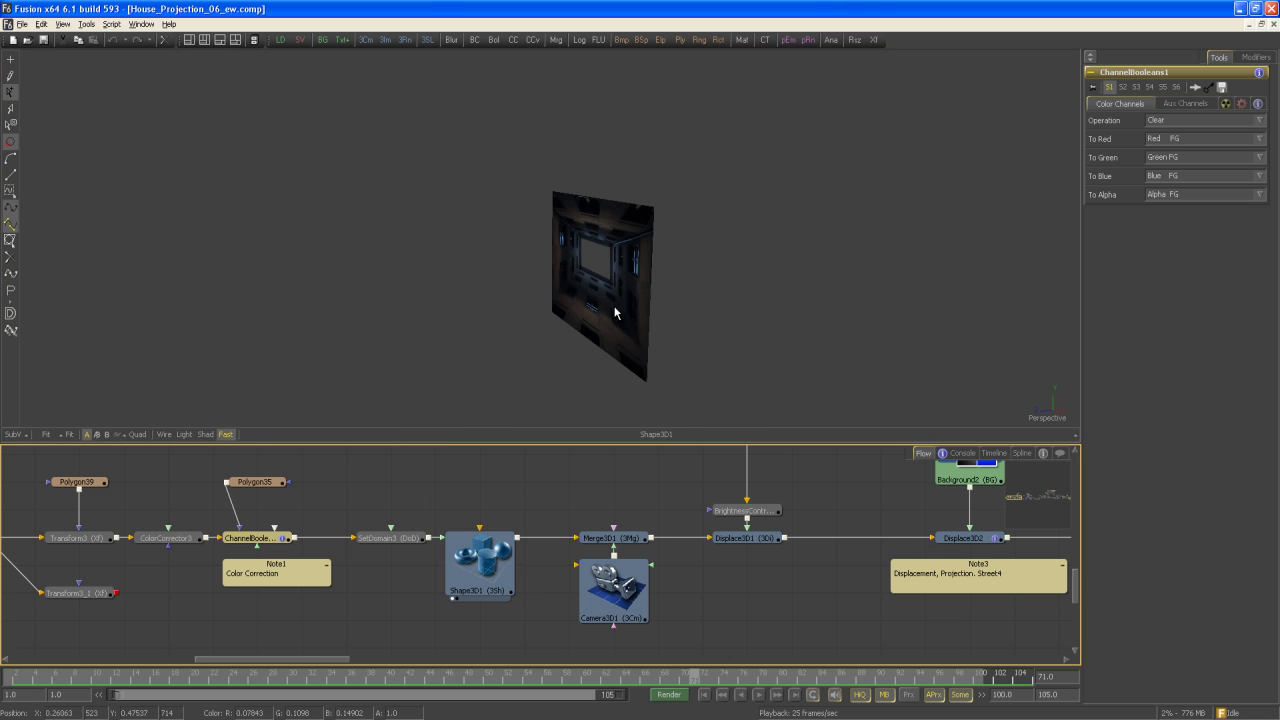
left_click_drag(582, 330, 631, 346)
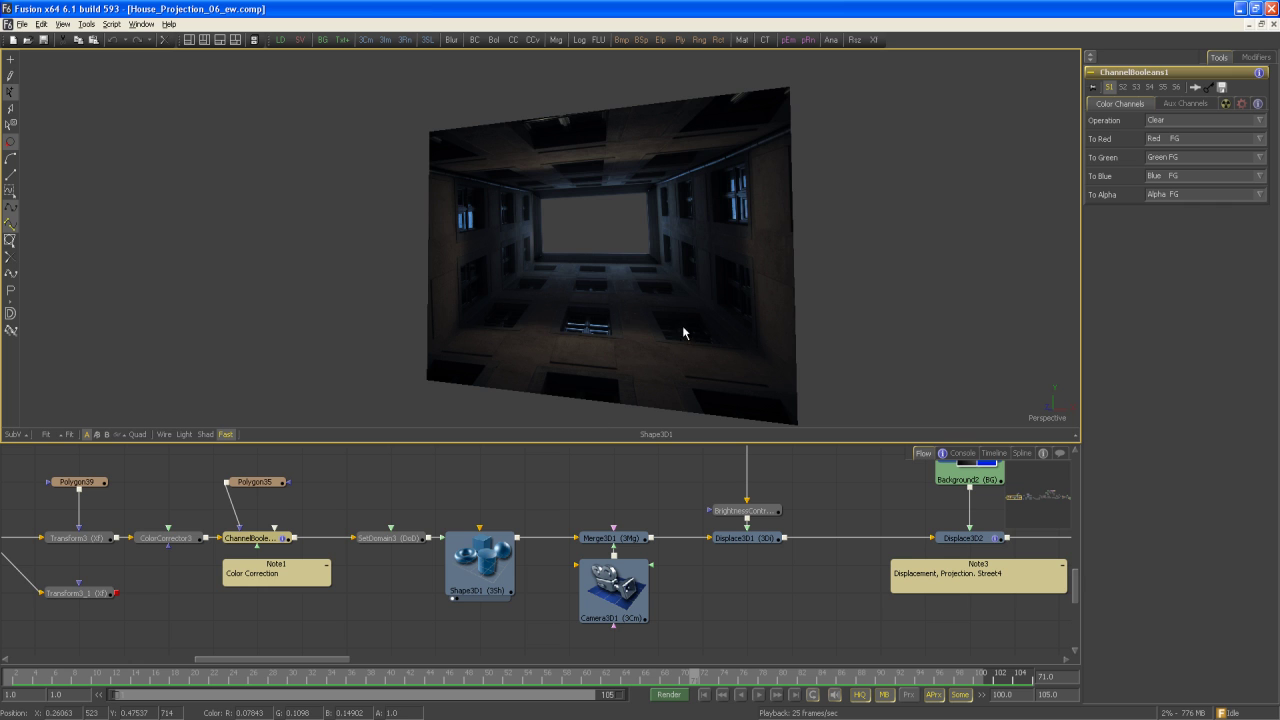
left_click_drag(716, 276, 562, 319)
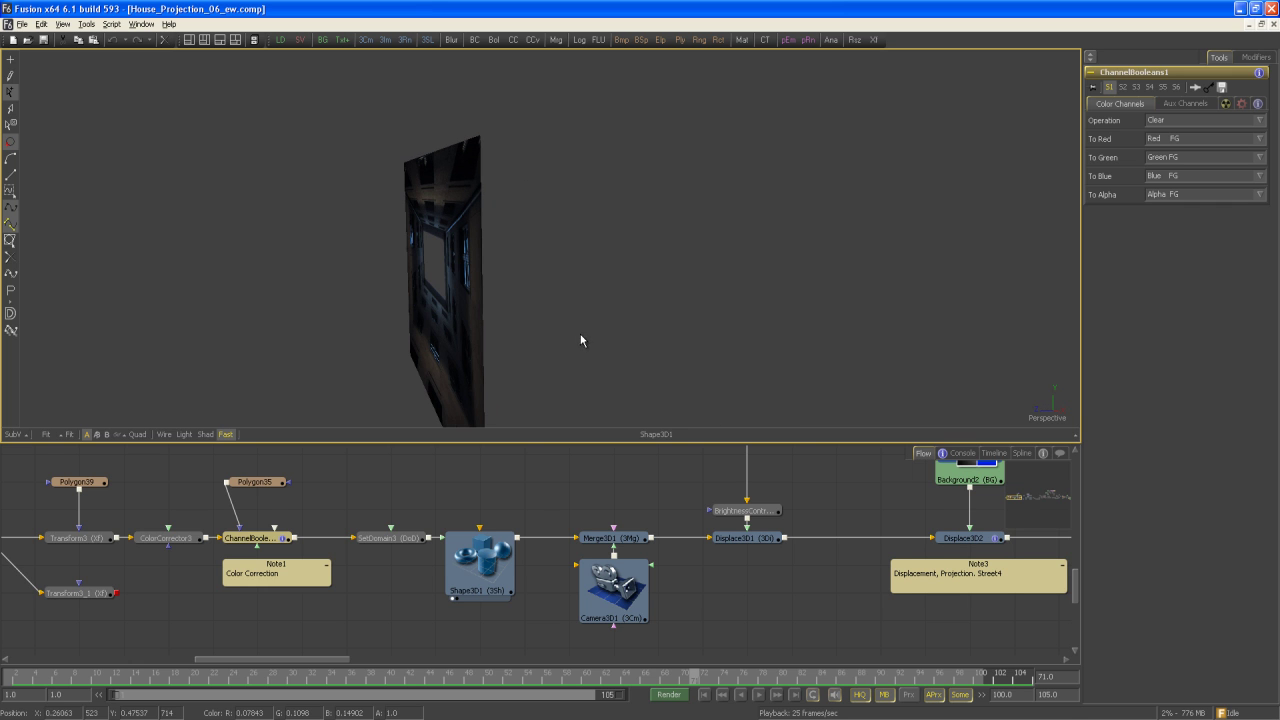
left_click_drag(558, 507, 551, 542)
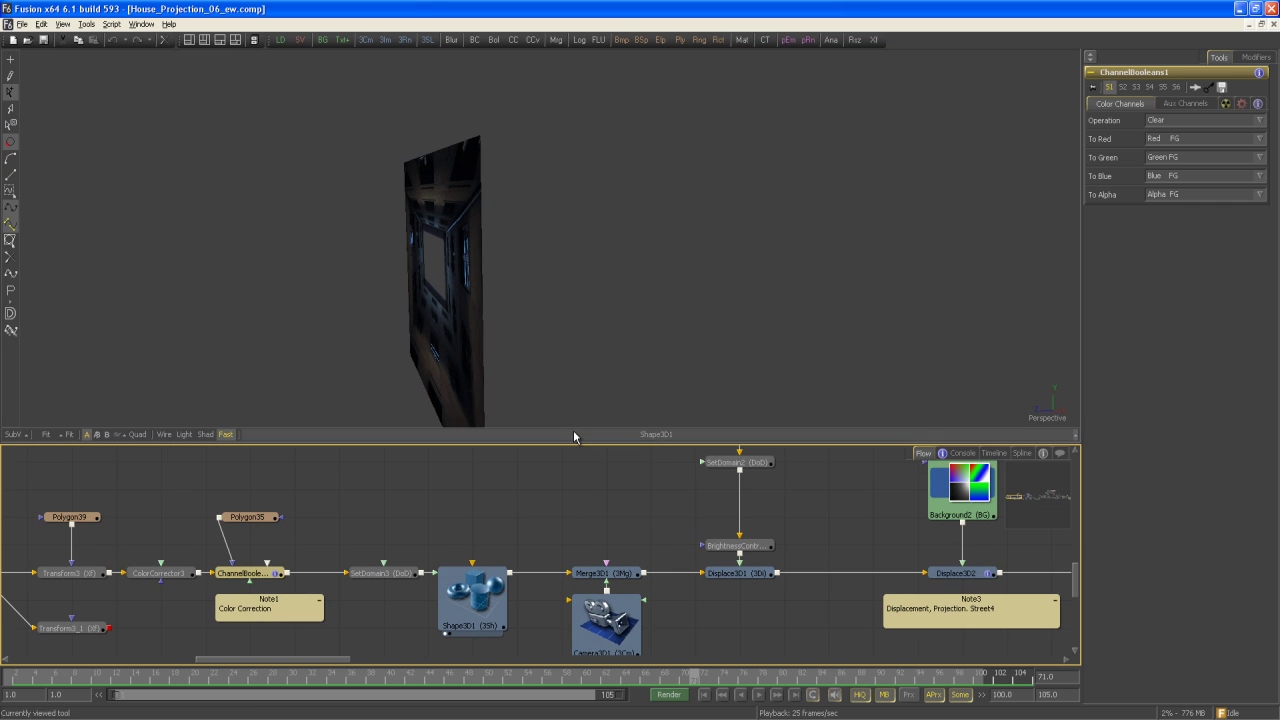
left_click_drag(483, 357, 714, 324)
scroll(714, 324, "up", 10)
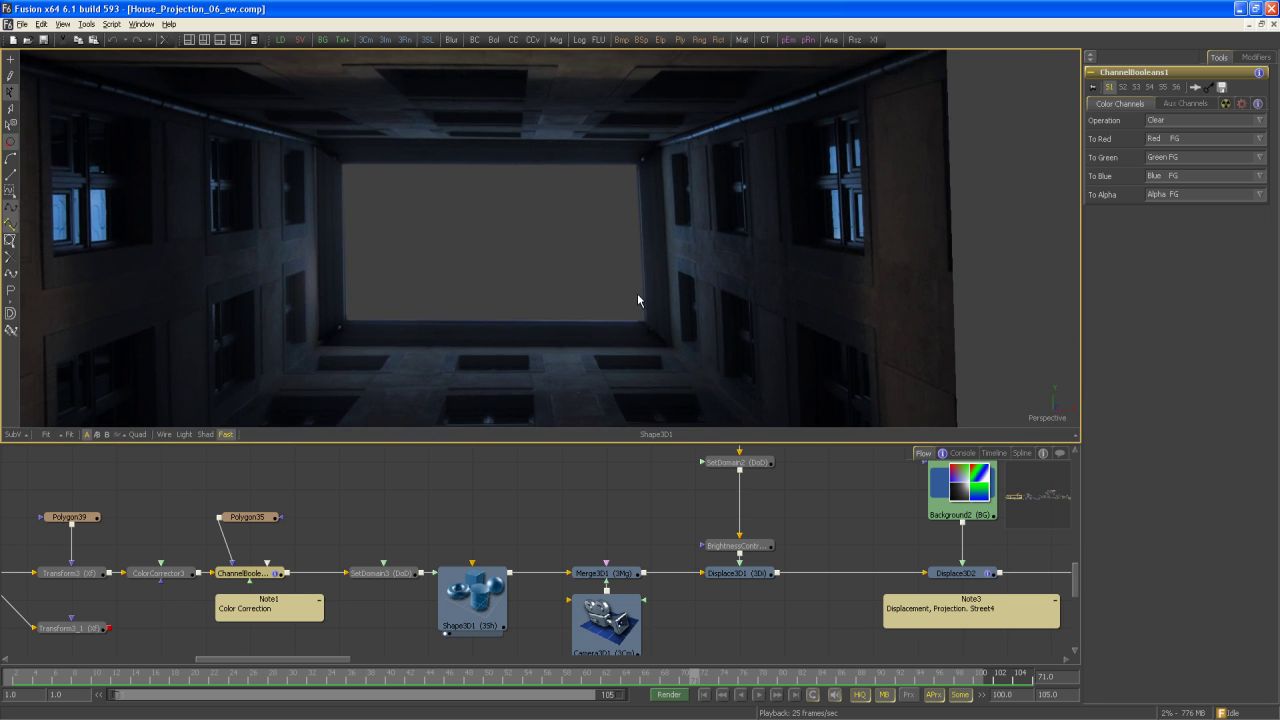
scroll(660, 323, "down", 8)
scroll(600, 327, "down", 1)
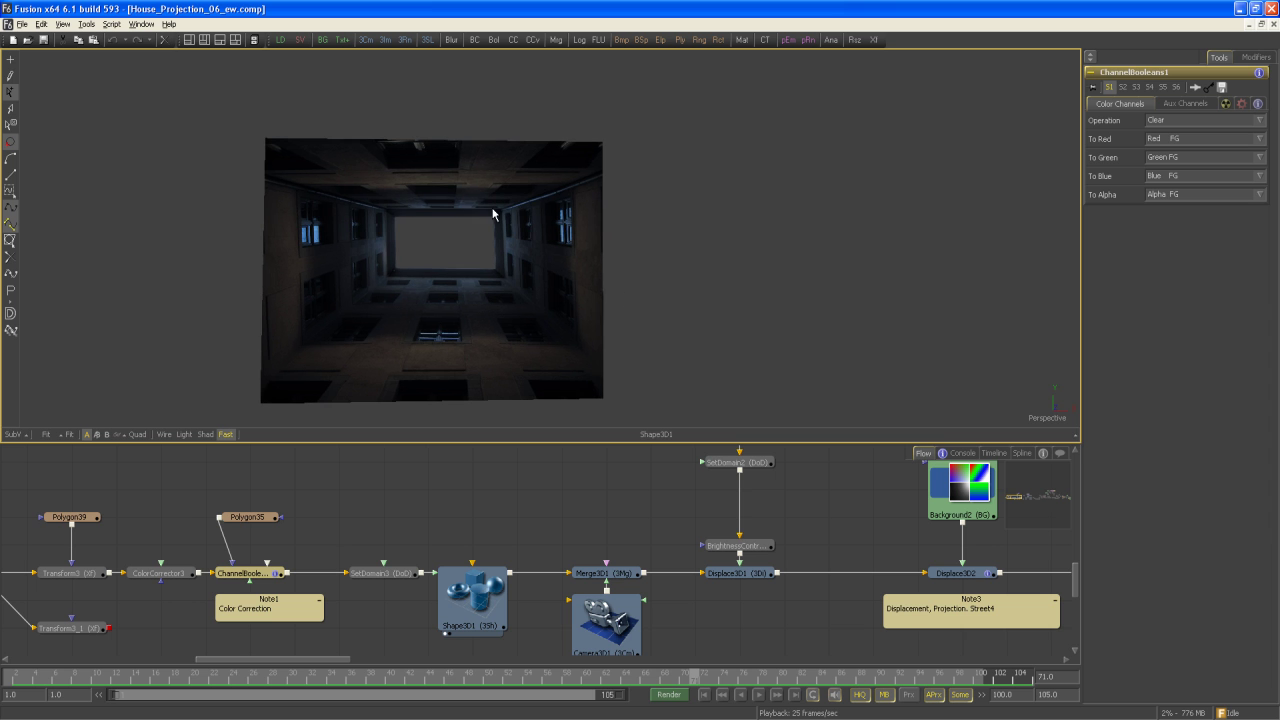
Split the display into two viewers and show Background1 with its Polygon1 mask outline in the second one.
left_click(205, 41)
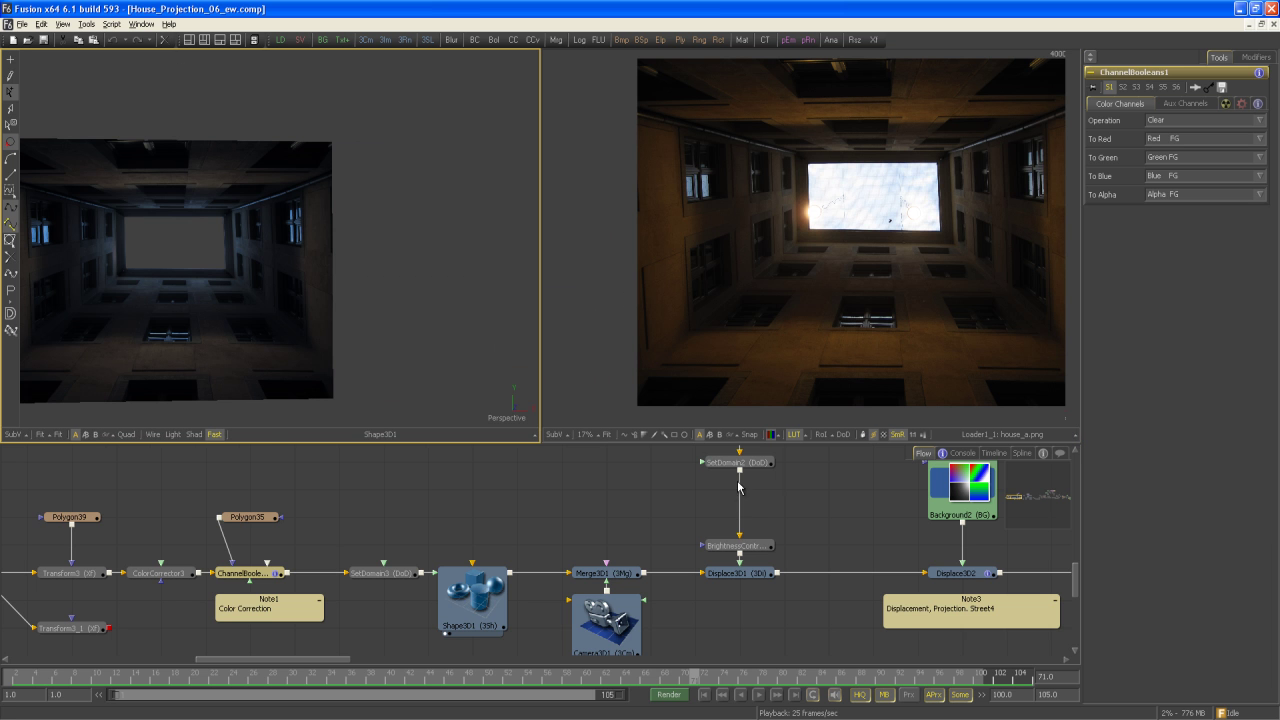
left_click_drag(814, 456, 783, 574)
left_click_drag(722, 525, 818, 212)
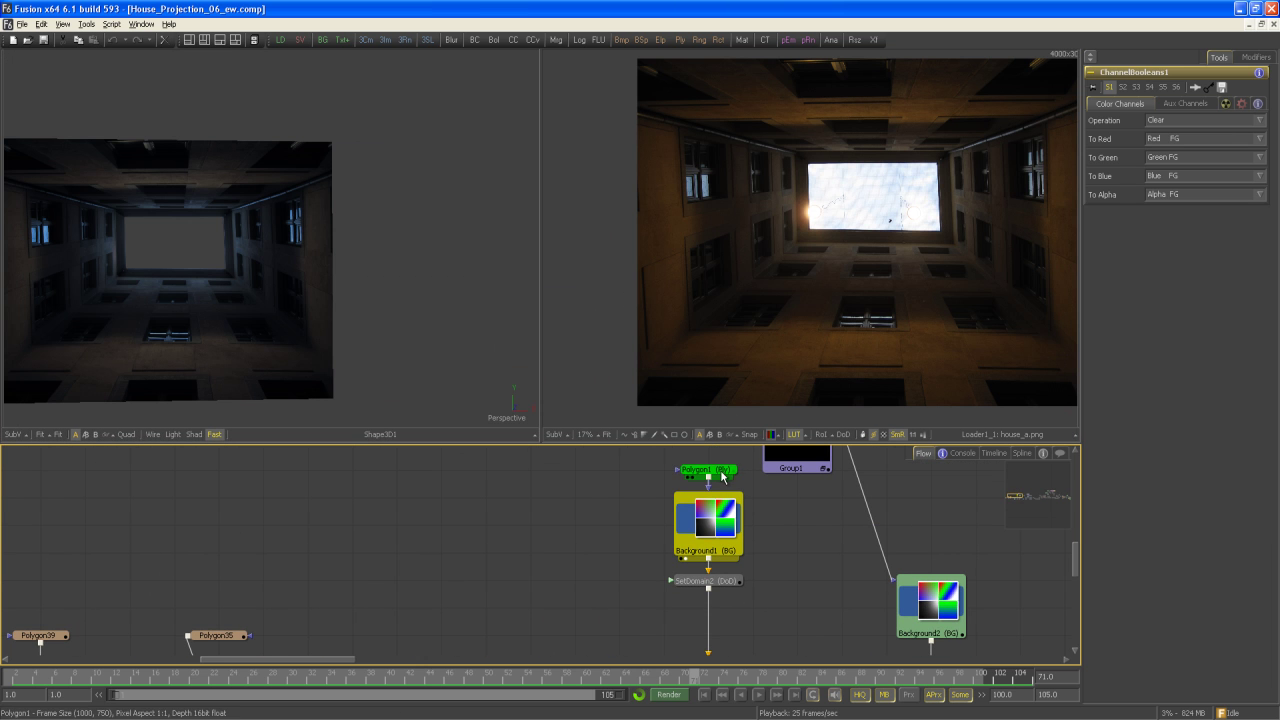
left_click(723, 477)
Try moving the upper-right corner point of Polygon1's outer outline to change the gradient, and undo the change.
left_click_drag(923, 227, 988, 242)
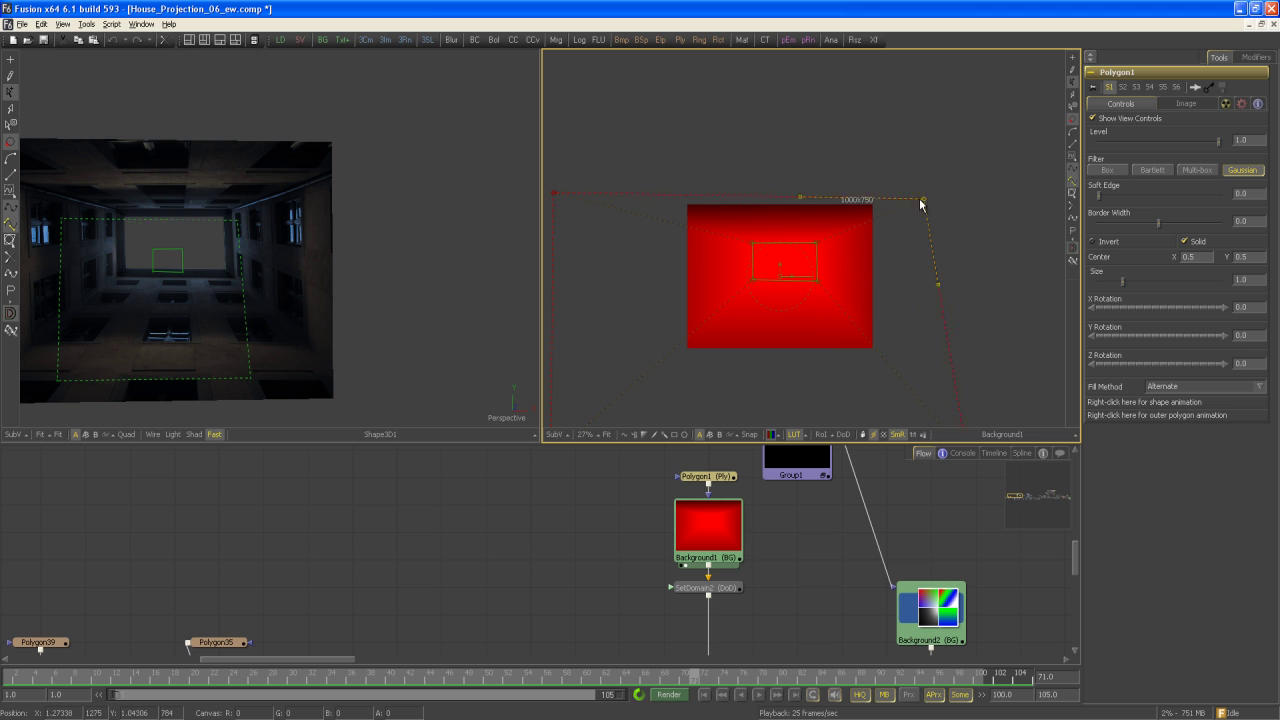
left_click_drag(921, 203, 844, 219)
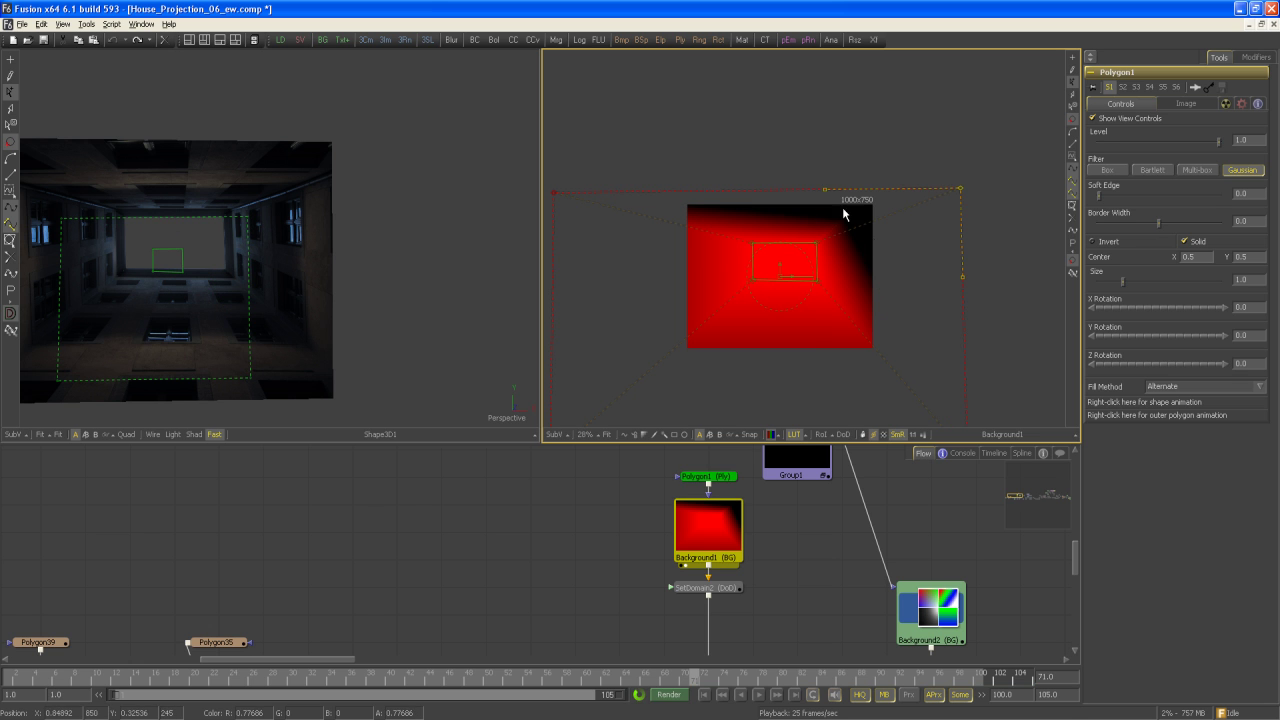
key("ctrl+p")
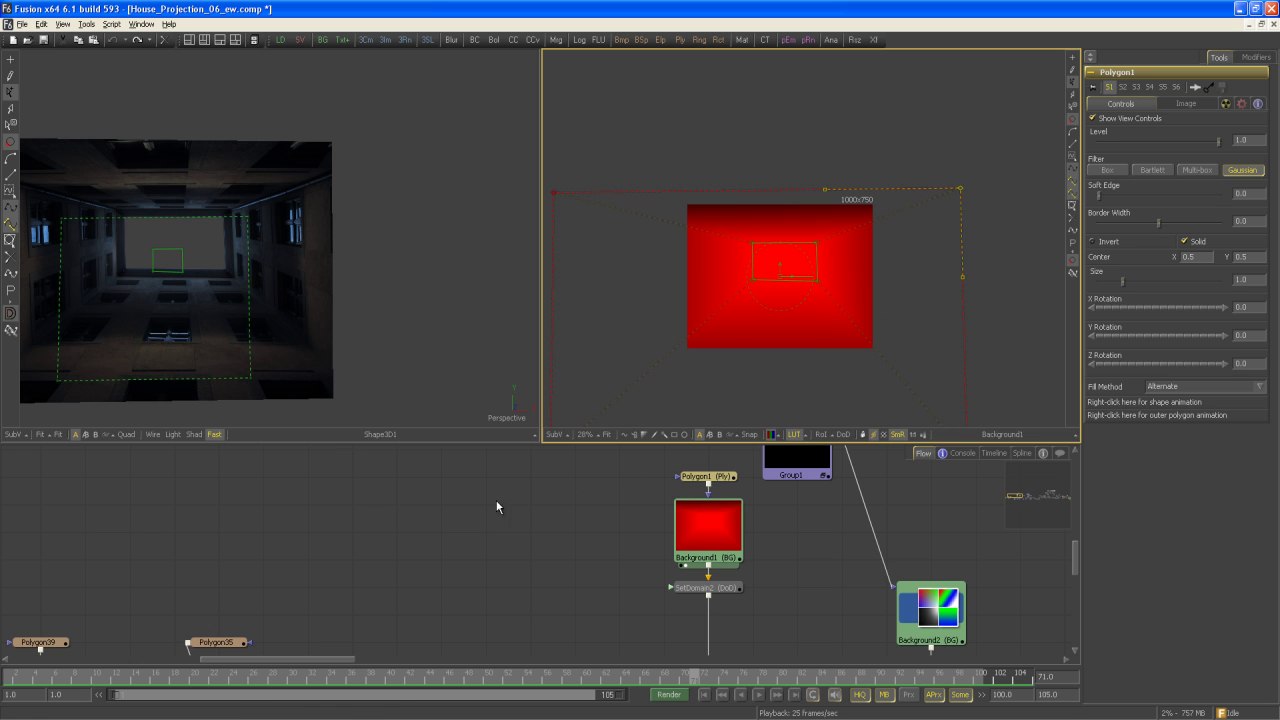
View Displace3D1 in the first viewer and orbit around the displaced courtyard geometry.
left_click_drag(416, 568, 252, 446)
left_click_drag(434, 526, 344, 571)
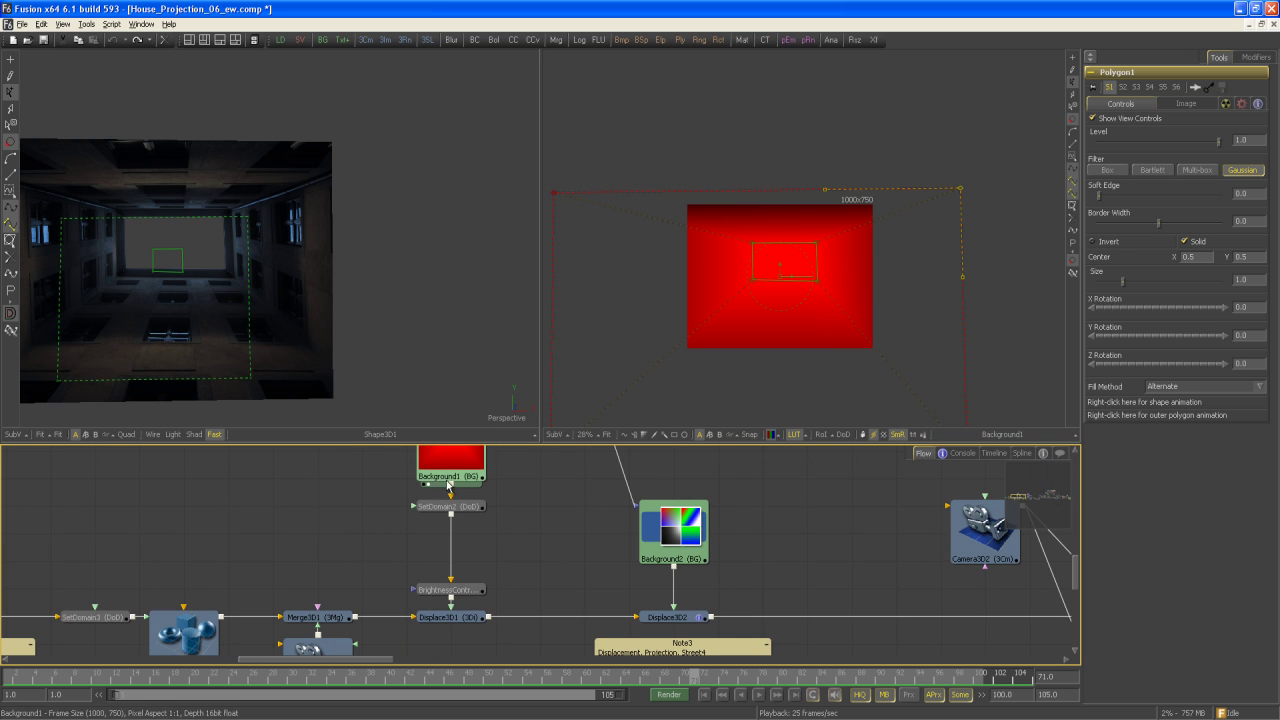
left_click_drag(466, 620, 305, 354)
left_click_drag(236, 383, 300, 371)
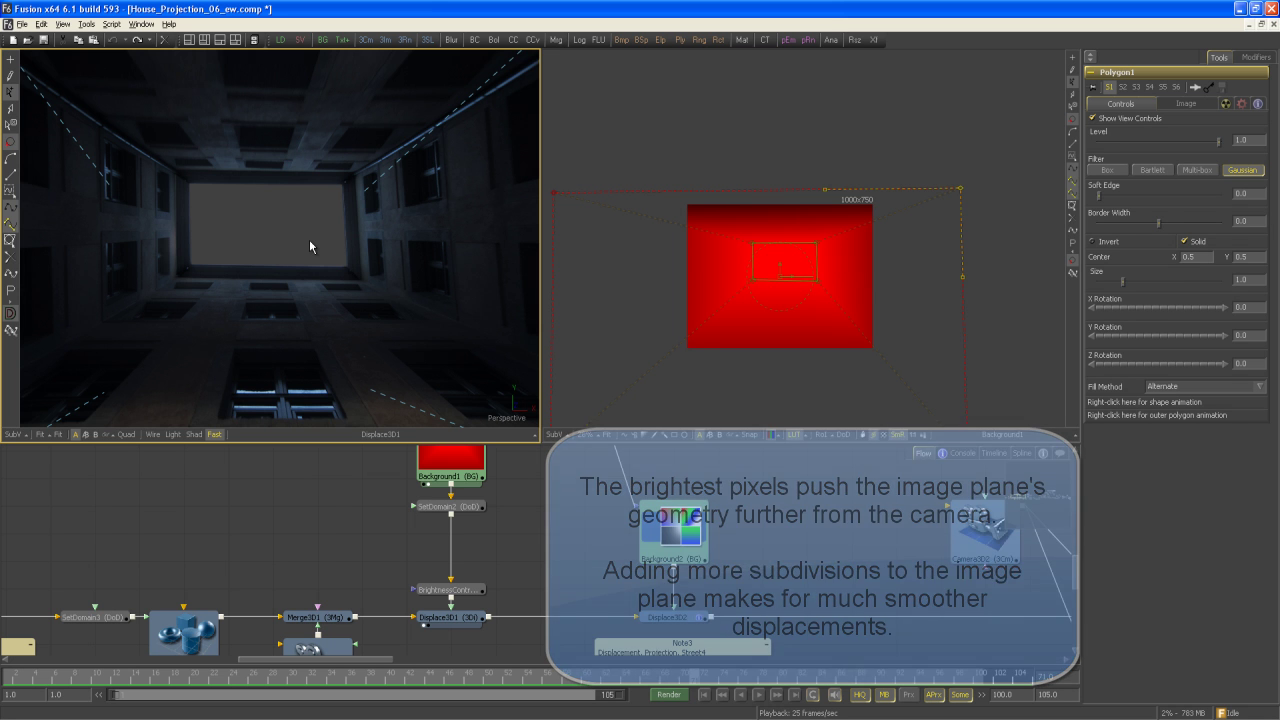
left_click_drag(215, 392, 333, 349)
Show the Background2 window map in the second viewer and examine the Displace3D2 geometry in the first.
left_click_drag(741, 505, 775, 330)
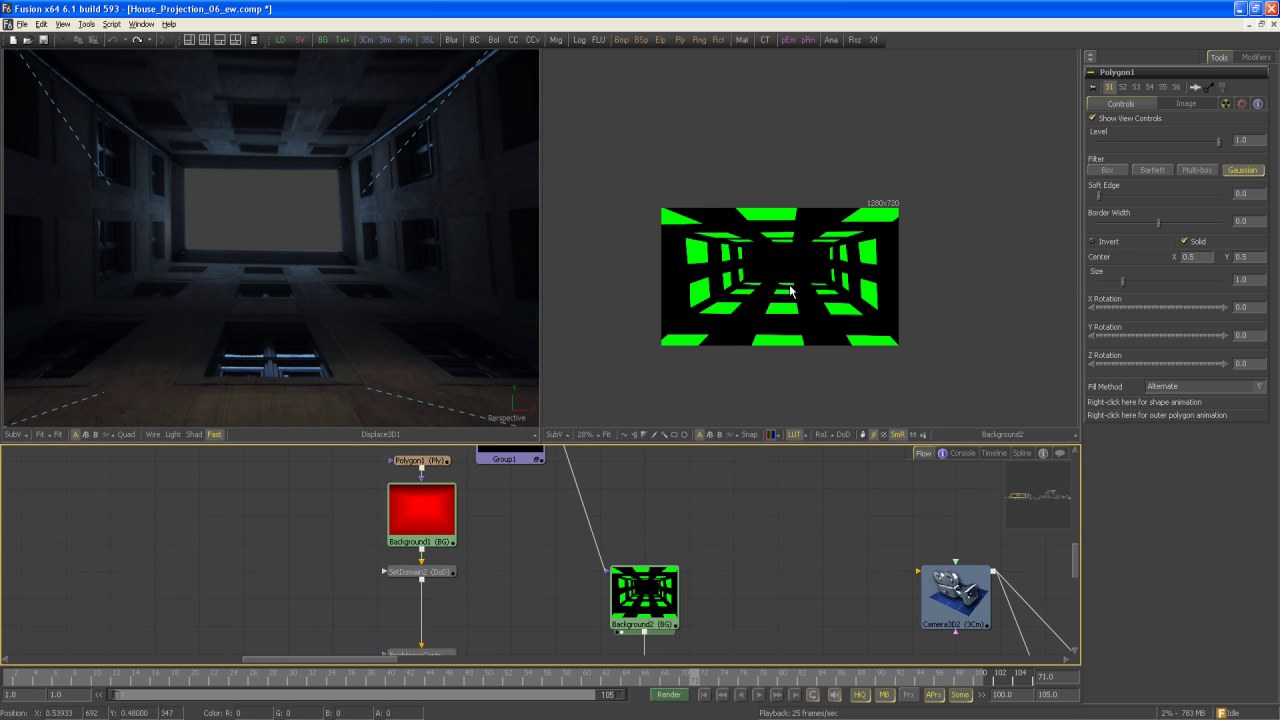
left_click_drag(654, 597, 414, 497)
left_click_drag(412, 592, 390, 321)
left_click_drag(357, 408, 324, 336)
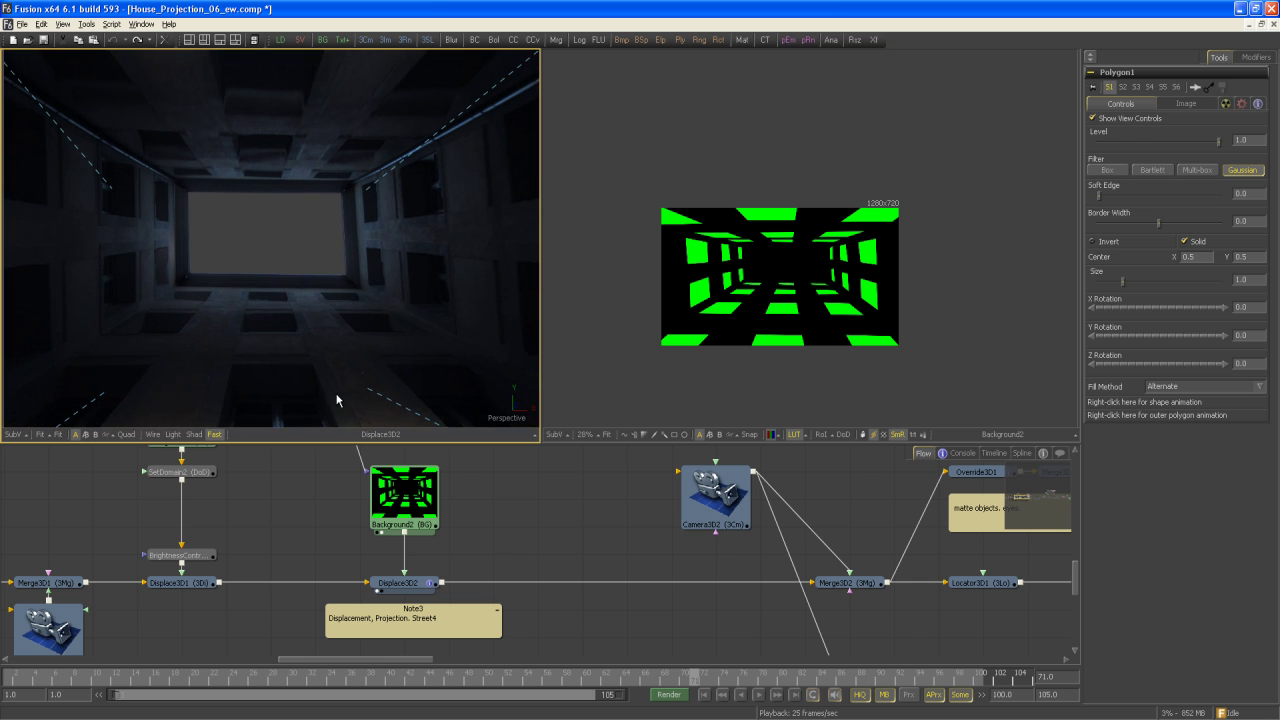
View Merge3D2 in the first viewer and play the camera animation.
scroll(521, 521, "down", 4)
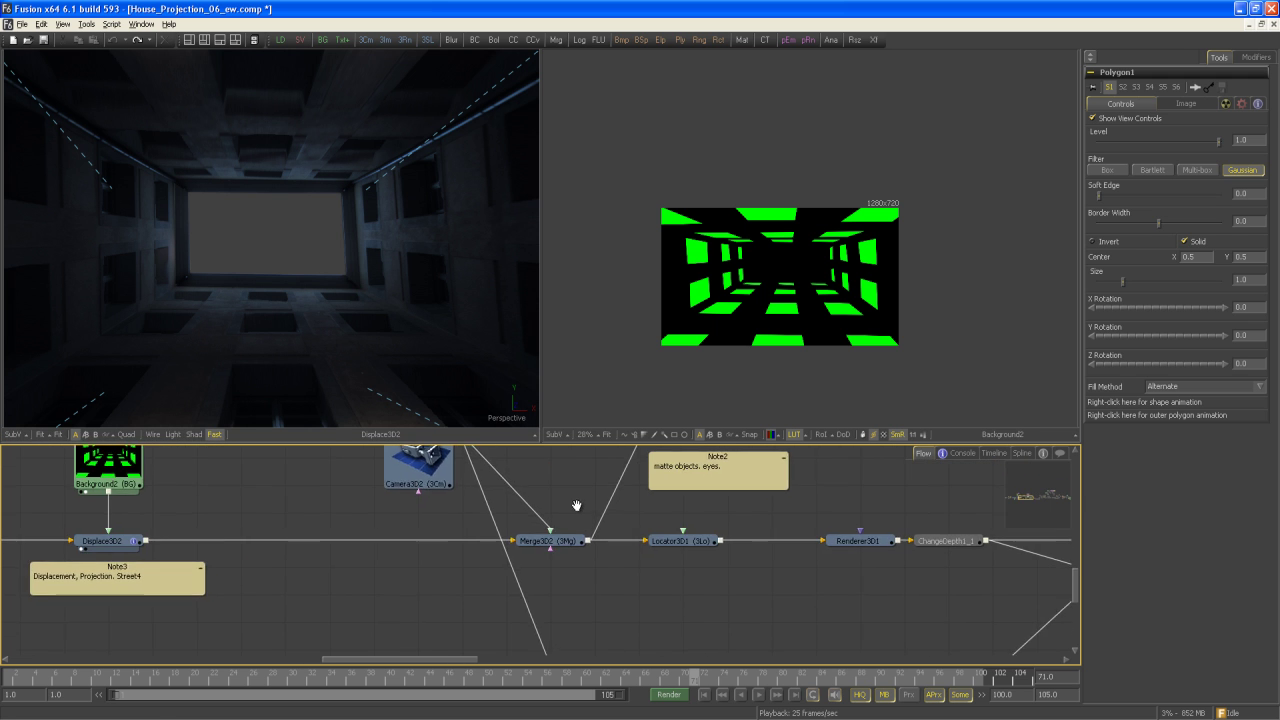
left_click_drag(521, 518, 449, 205)
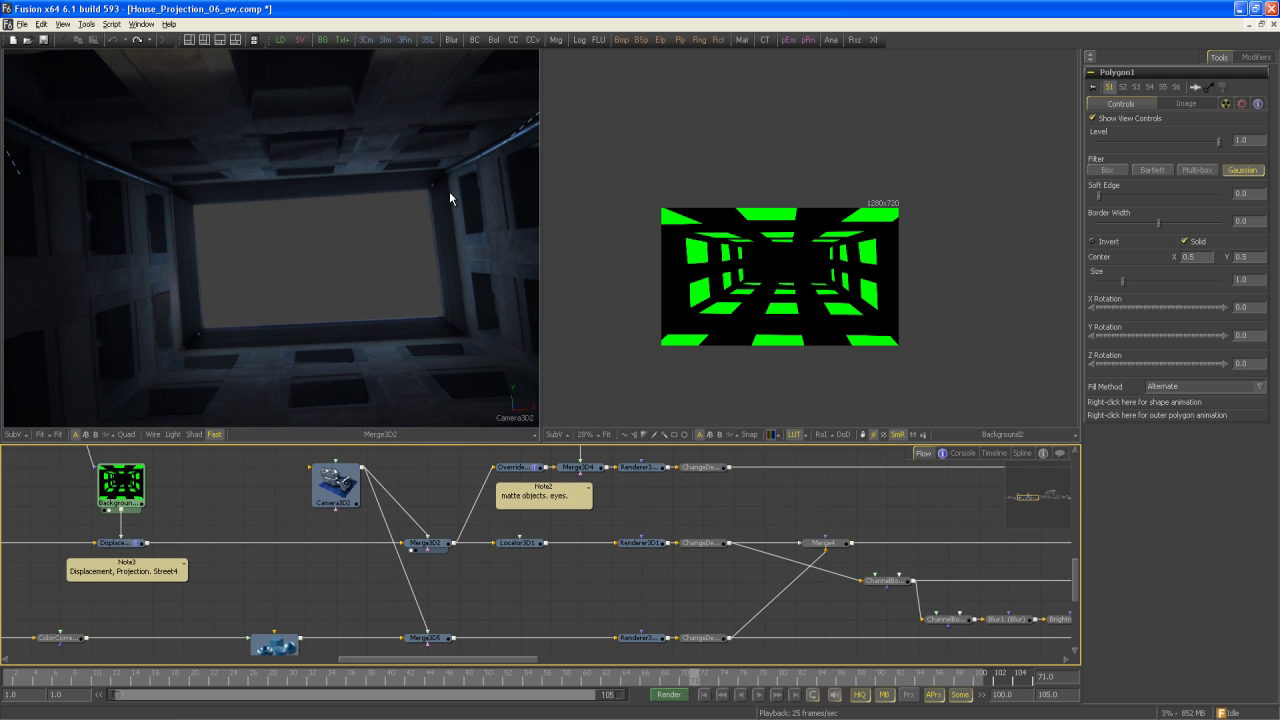
key("space")
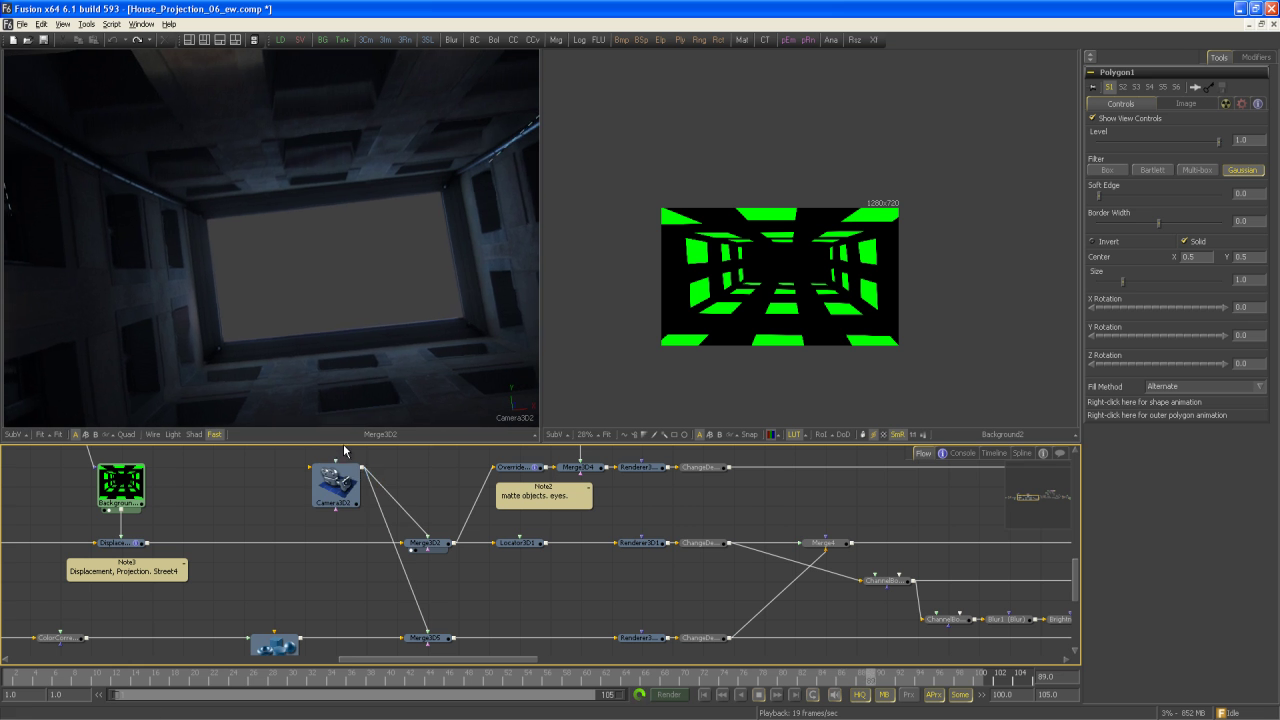
View the sky branch in the second viewer, from the SkyReplacement loader through its color corrector and Shape3D2 to Merge3D5.
left_click_drag(387, 628, 616, 572)
left_click_drag(76, 597, 907, 240)
scroll(880, 266, "down", 3)
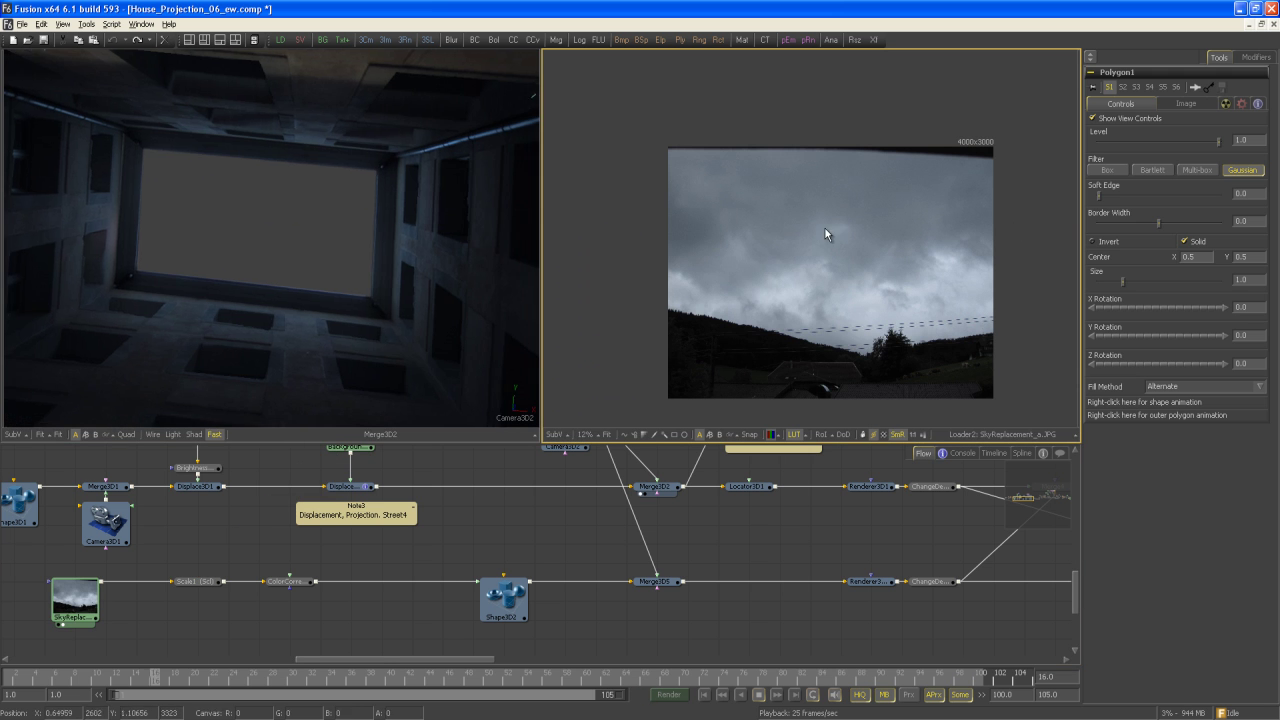
left_click_drag(288, 581, 790, 272)
left_click_drag(504, 592, 712, 310)
left_click_drag(655, 581, 700, 320)
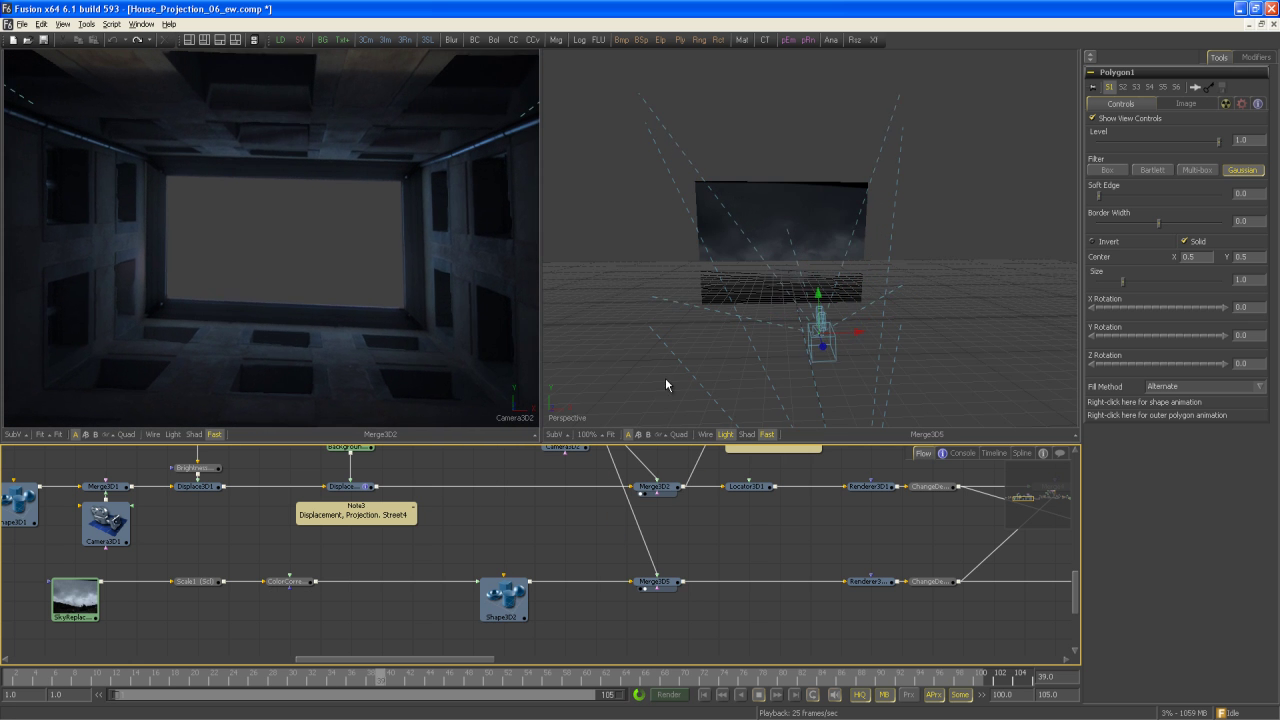
Set the Merge3D5 viewer to look through Camera3D2, and hide its grid.
right_click(580, 420)
left_click(614, 426)
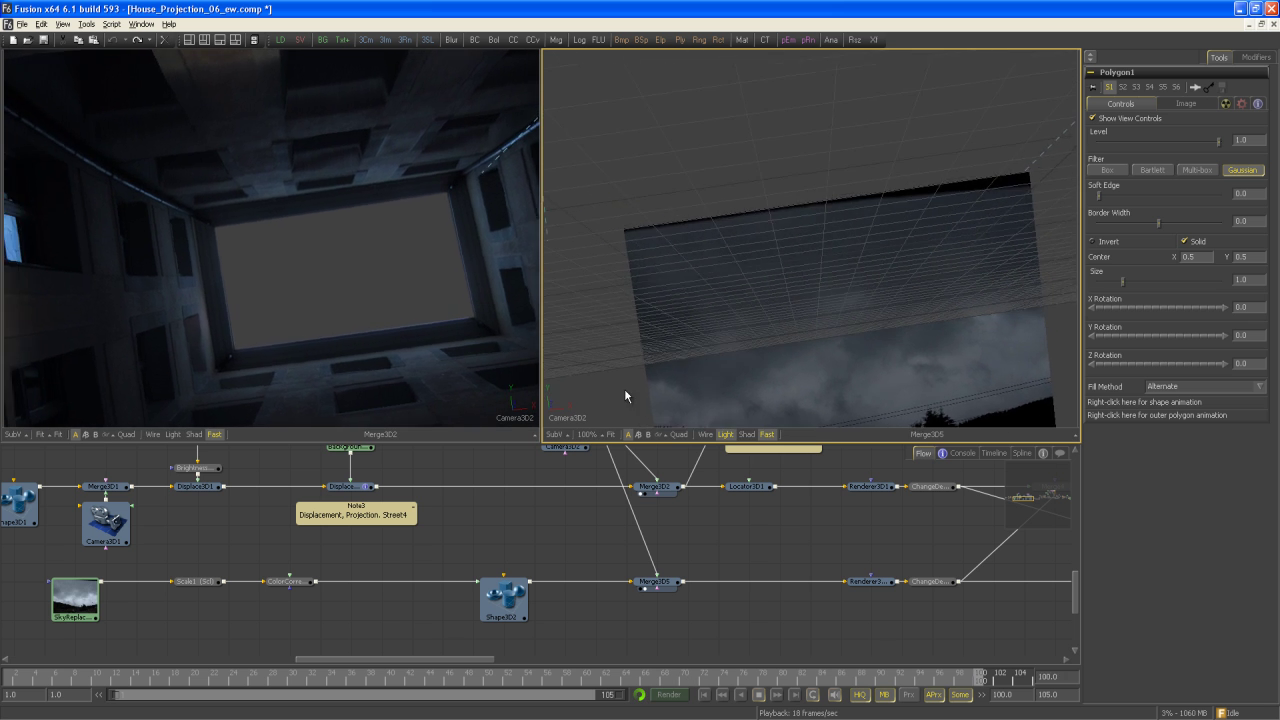
right_click(687, 344)
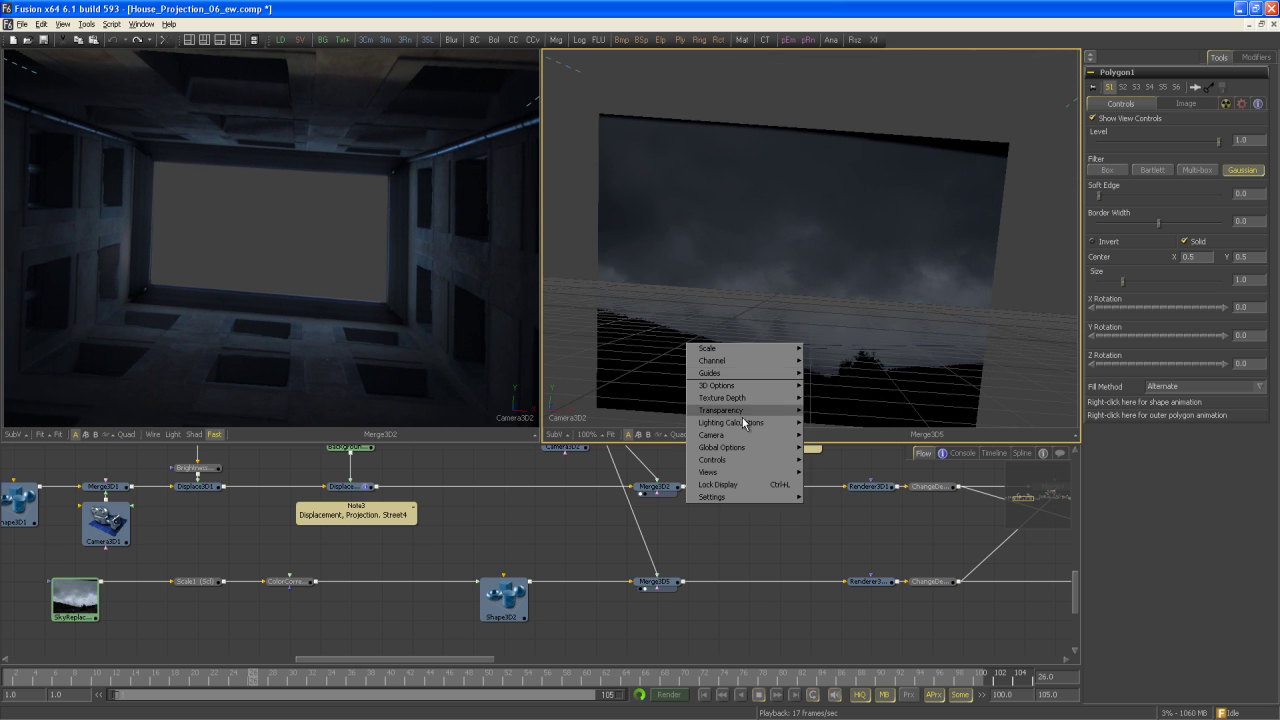
mouse_move(748, 436)
mouse_move(758, 386)
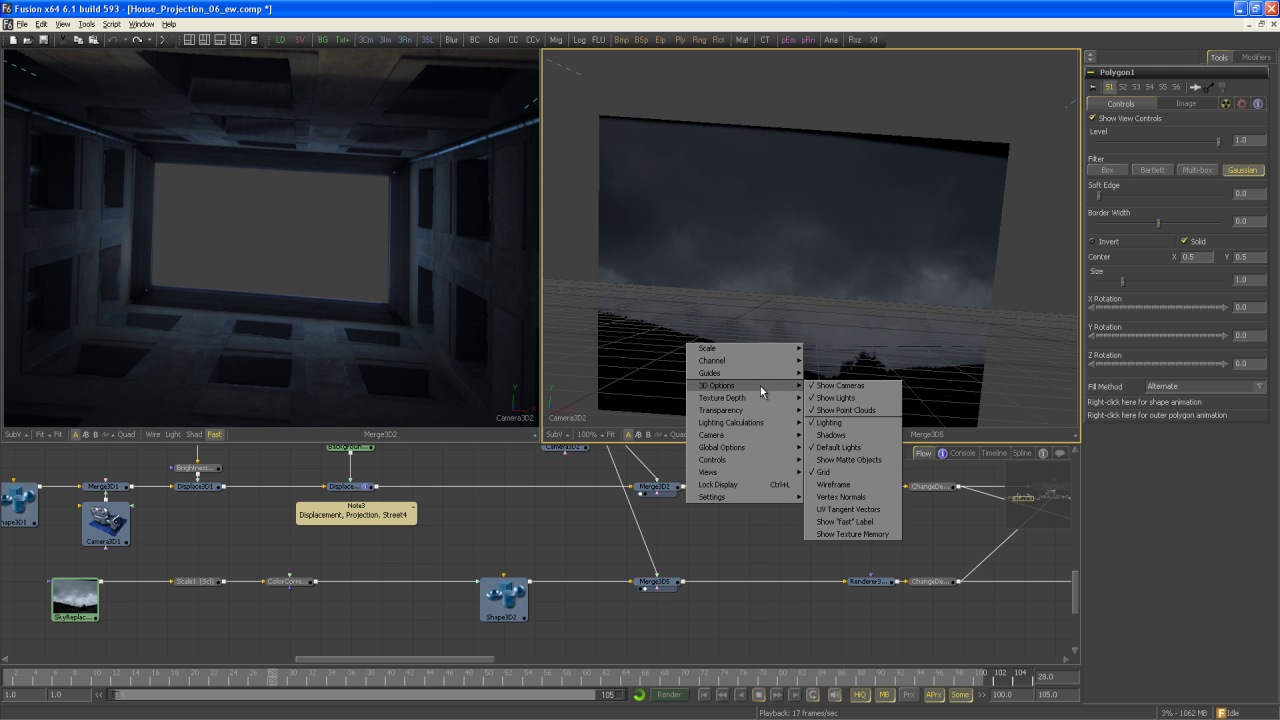
left_click(844, 474)
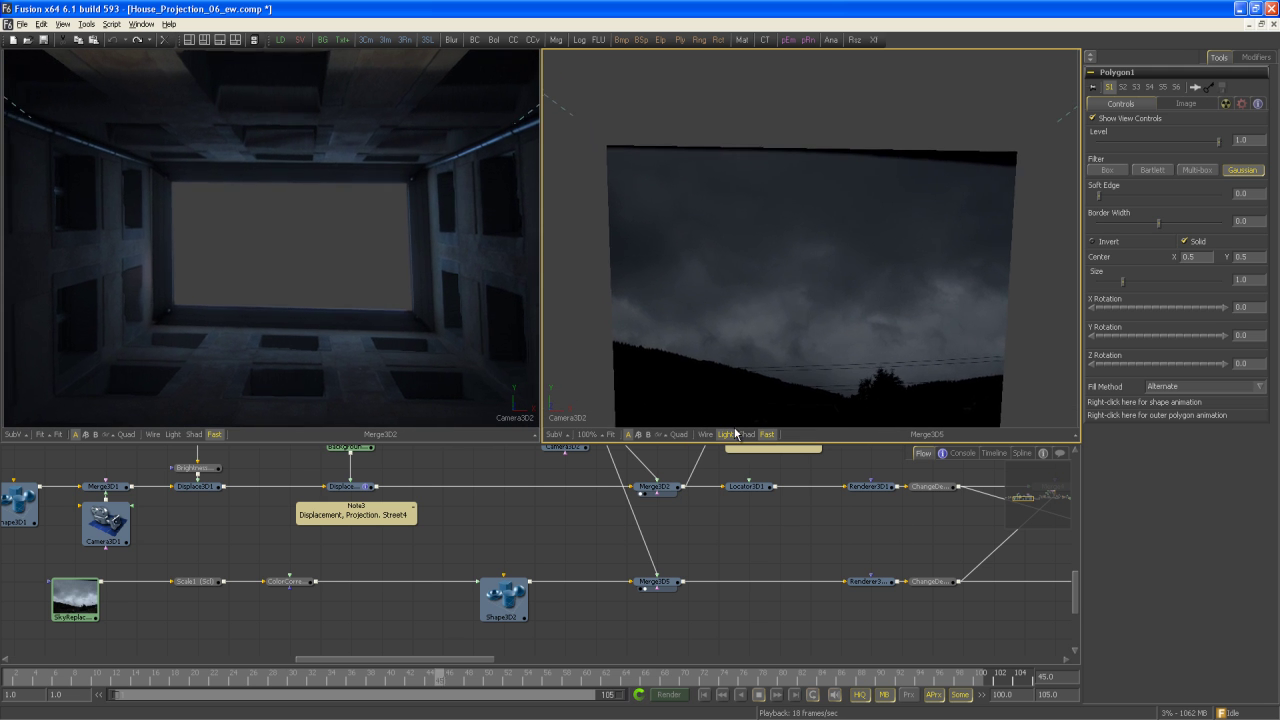
Connect Shape3D2 to Merge3D2 so the sky plane shows behind the courtyard geometry.
left_click_drag(525, 557, 530, 595)
left_click_drag(670, 568, 448, 567)
left_click_drag(725, 532, 575, 537)
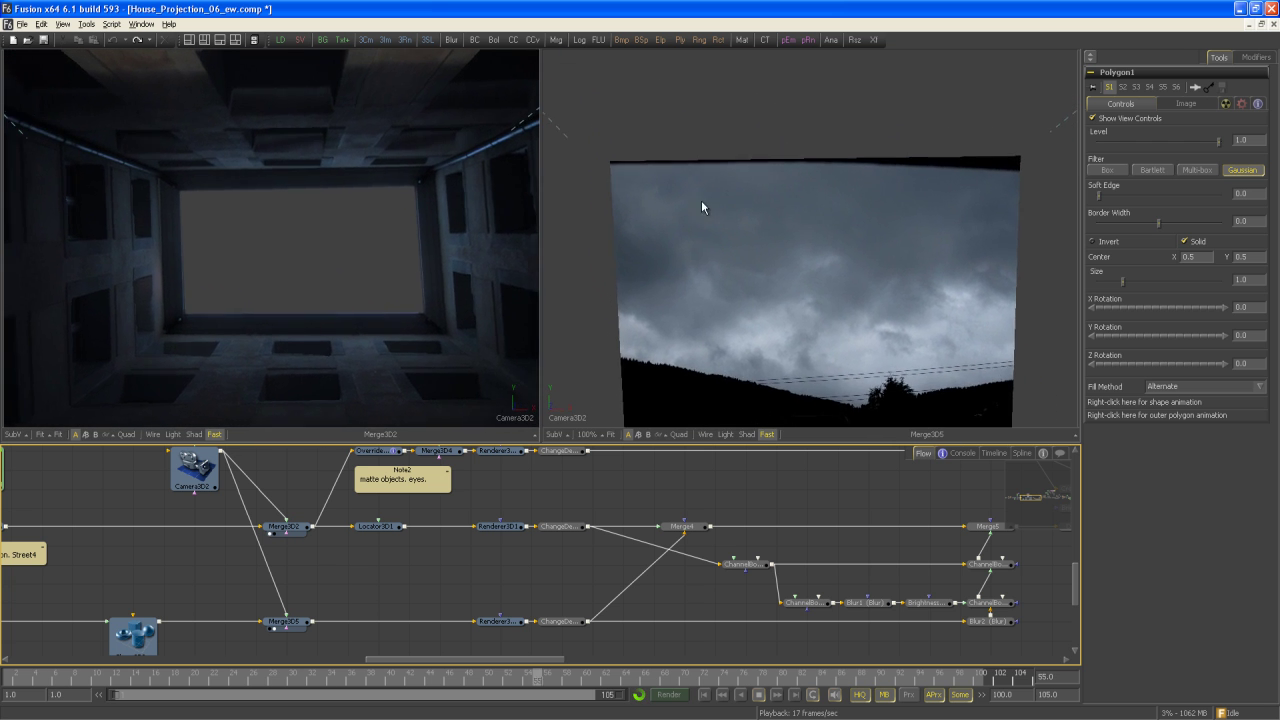
left_click_drag(197, 566, 366, 521)
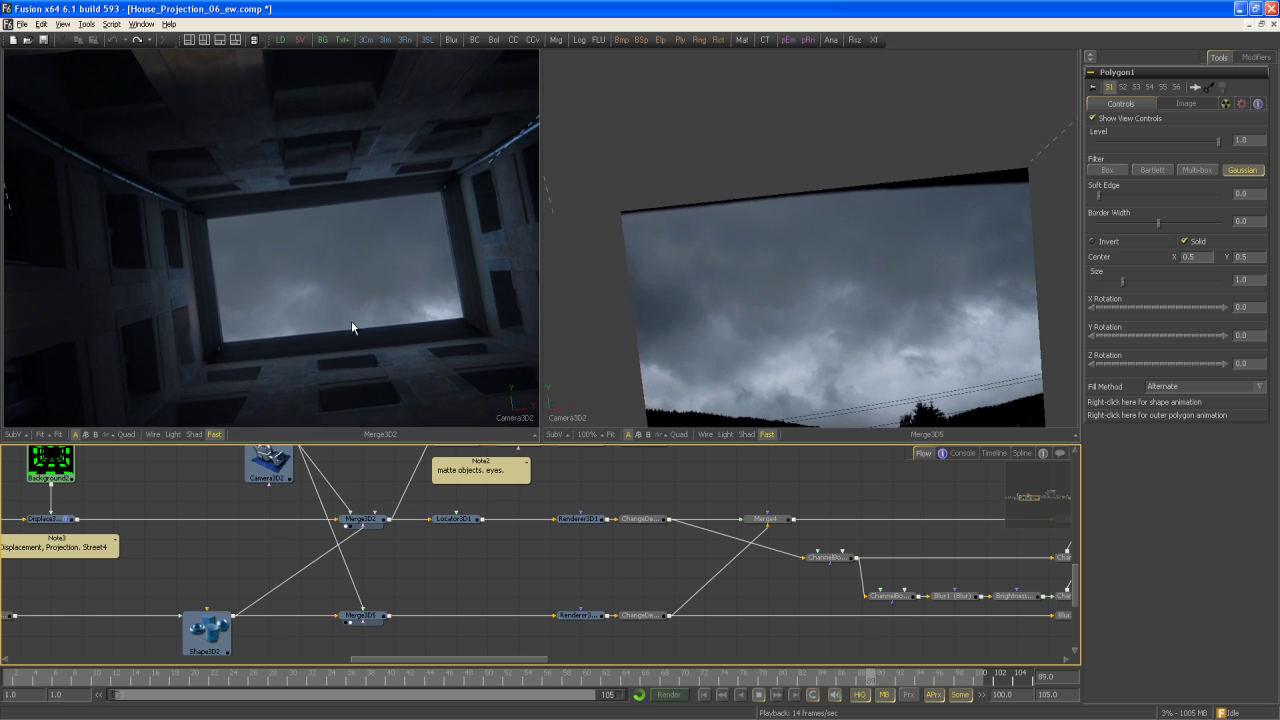
Adjust Shape3D2's Z Offset to about -23.43, and disconnect Shape3D2 from Merge3D2.
left_click(228, 630)
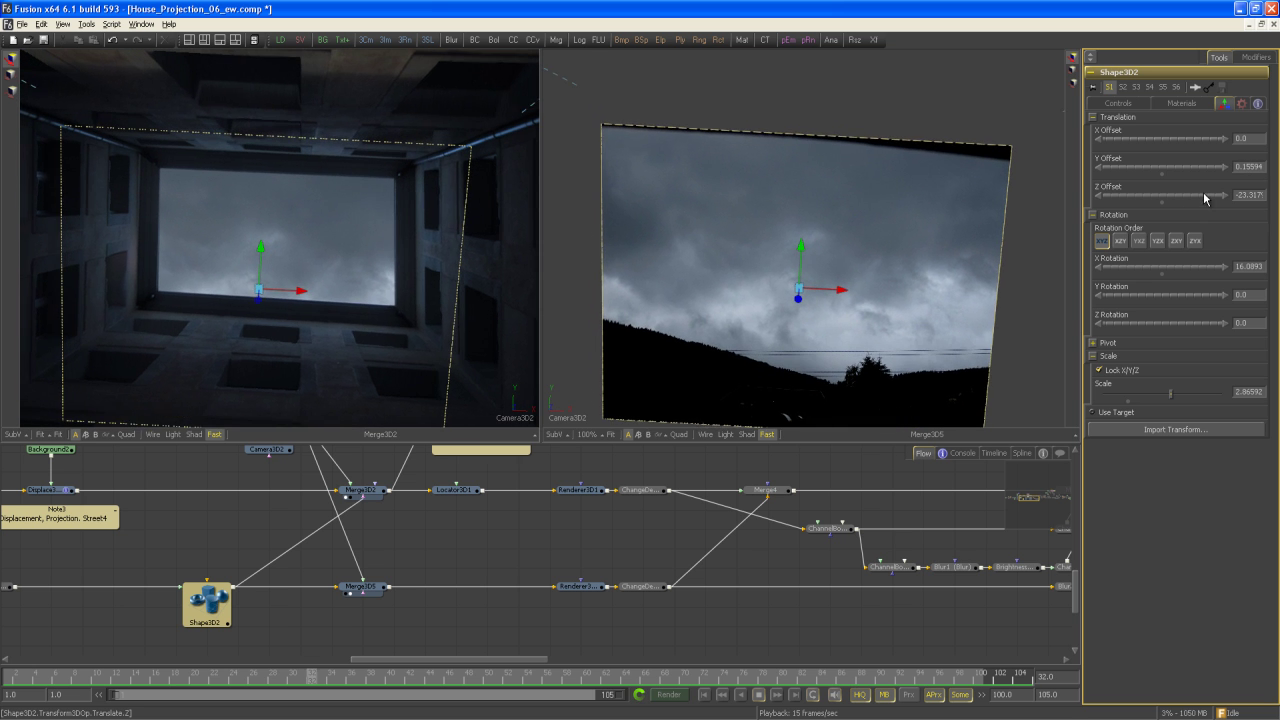
left_click_drag(1206, 193, 1207, 192)
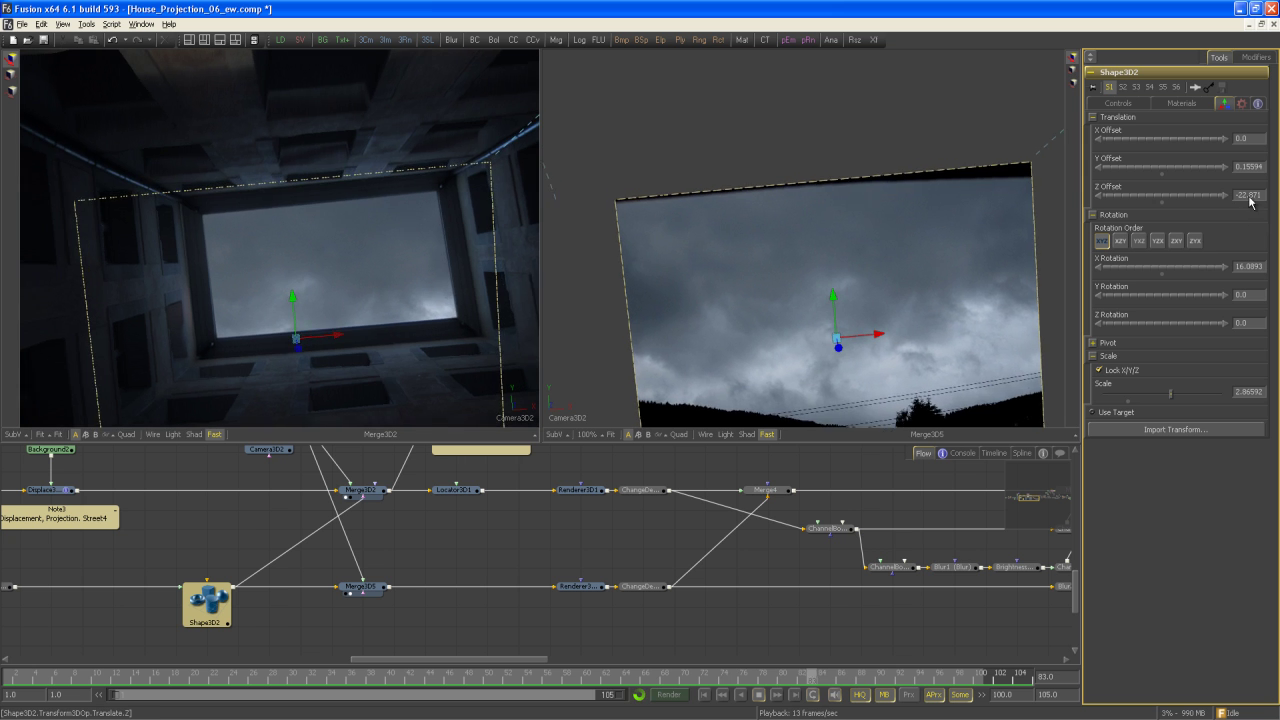
left_click_drag(1207, 194, 1204, 195)
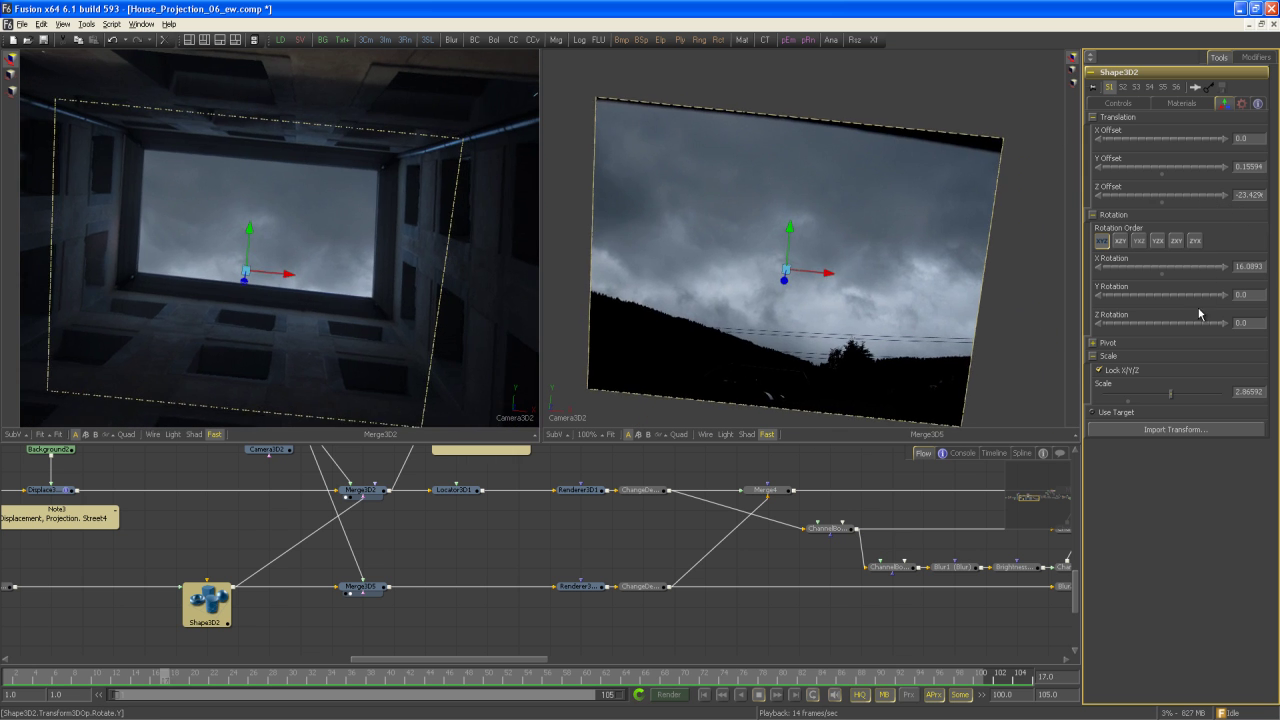
left_click(317, 548)
left_click(313, 532)
View pRender1 in the second viewer, open pEmitter1's settings, and play the particles from a perspective view.
left_click_drag(434, 550, 412, 585)
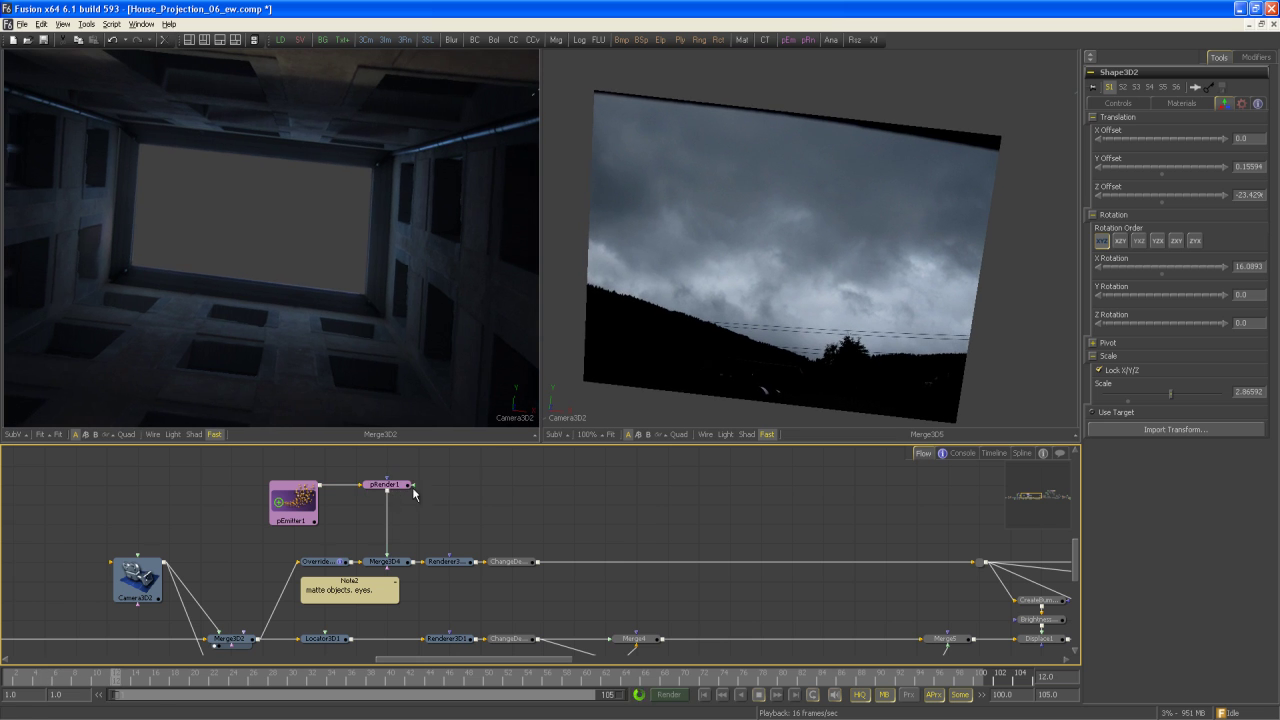
key("2")
left_click(295, 516)
left_click_drag(931, 219, 831, 281)
key("space")
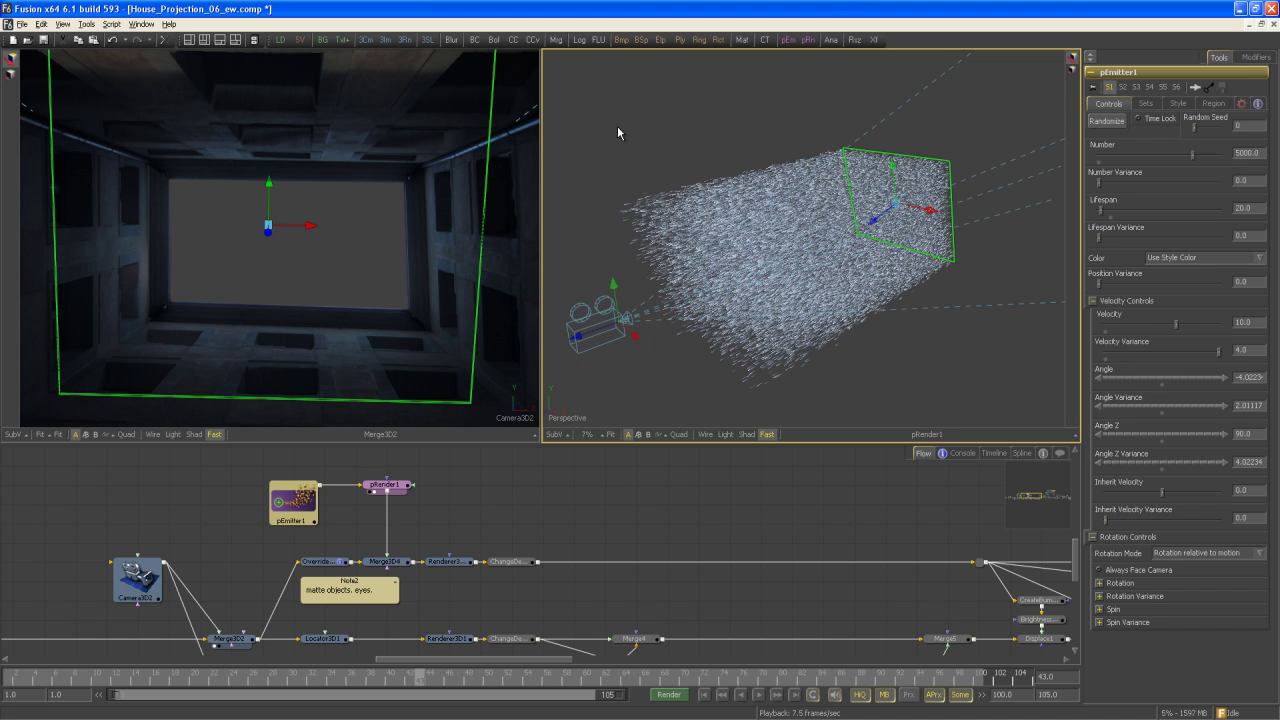
Inspect Override3D1's matte settings, viewing Merge3D2 and Override3D1 in the second viewer and Merge3D4 in the first.
left_click_drag(333, 563, 425, 541)
left_click(420, 539)
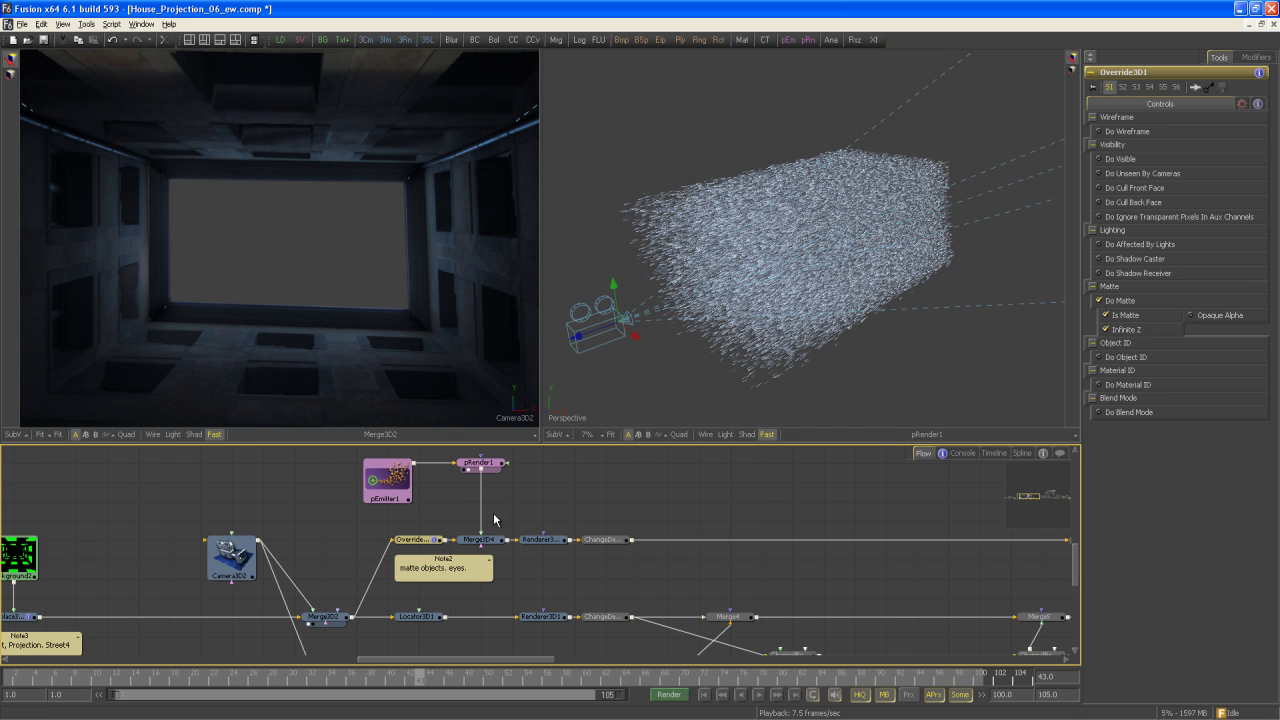
left_click_drag(338, 614, 817, 258)
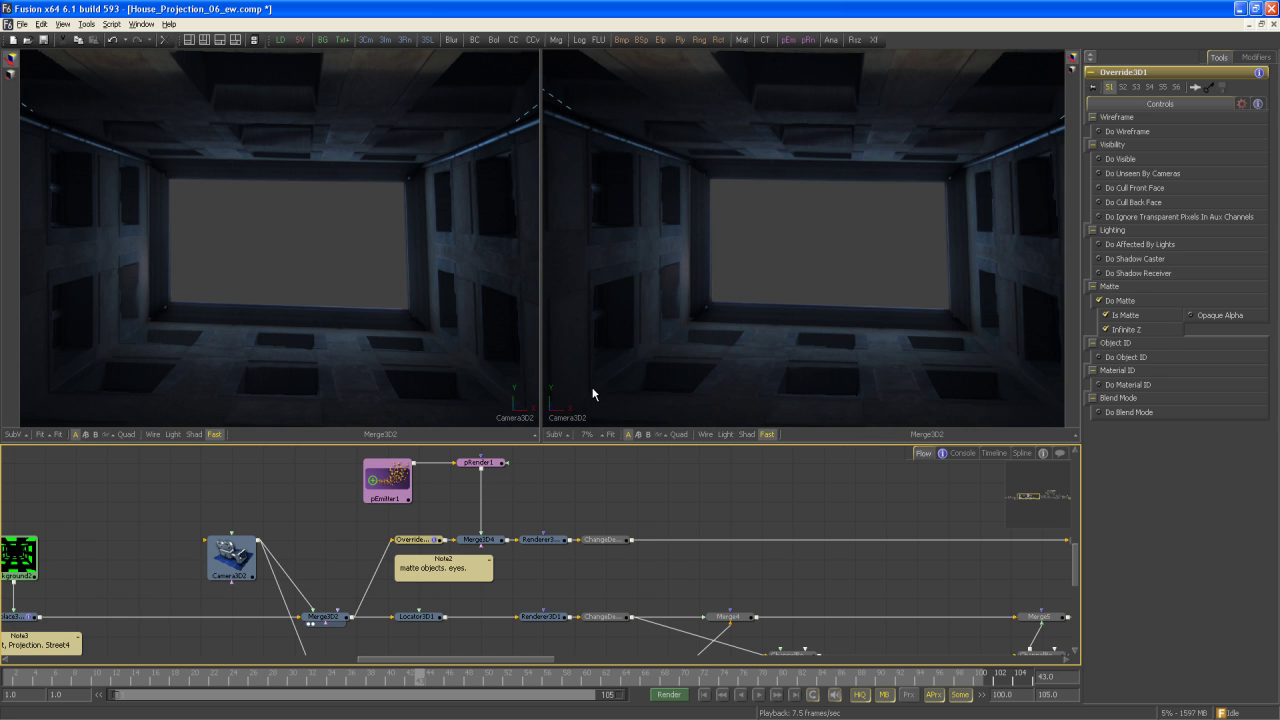
key("2")
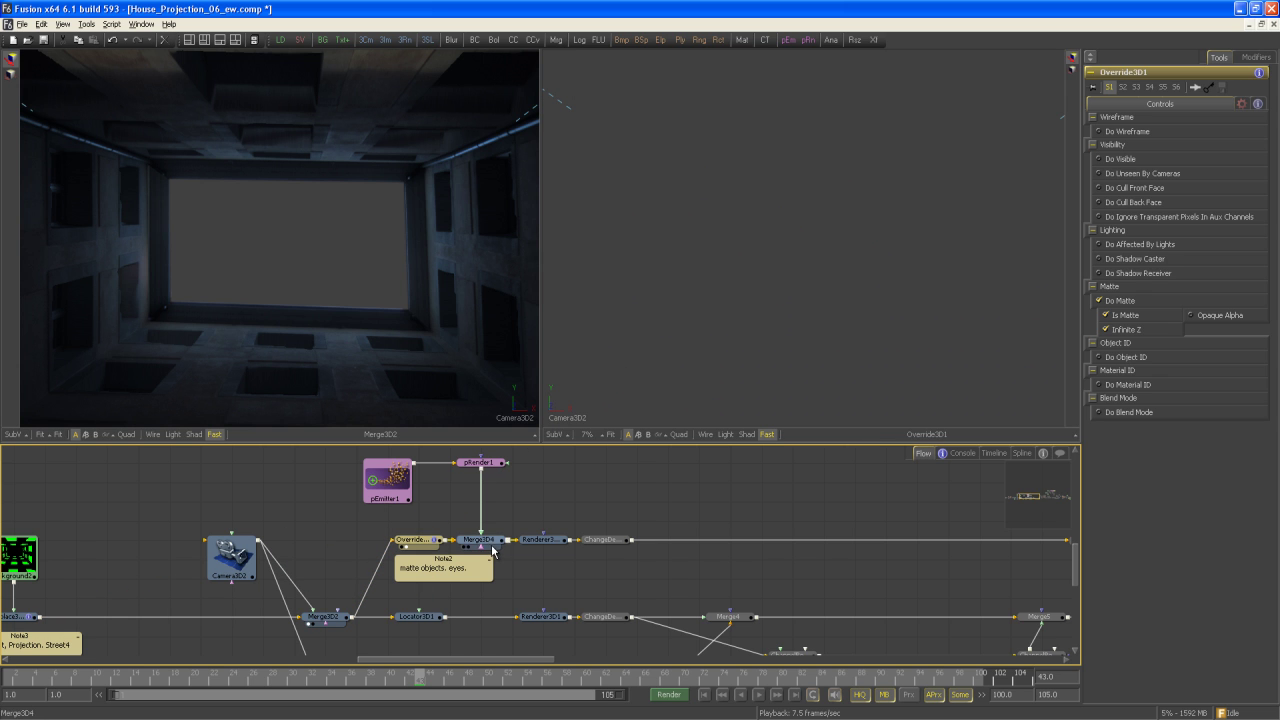
key("1")
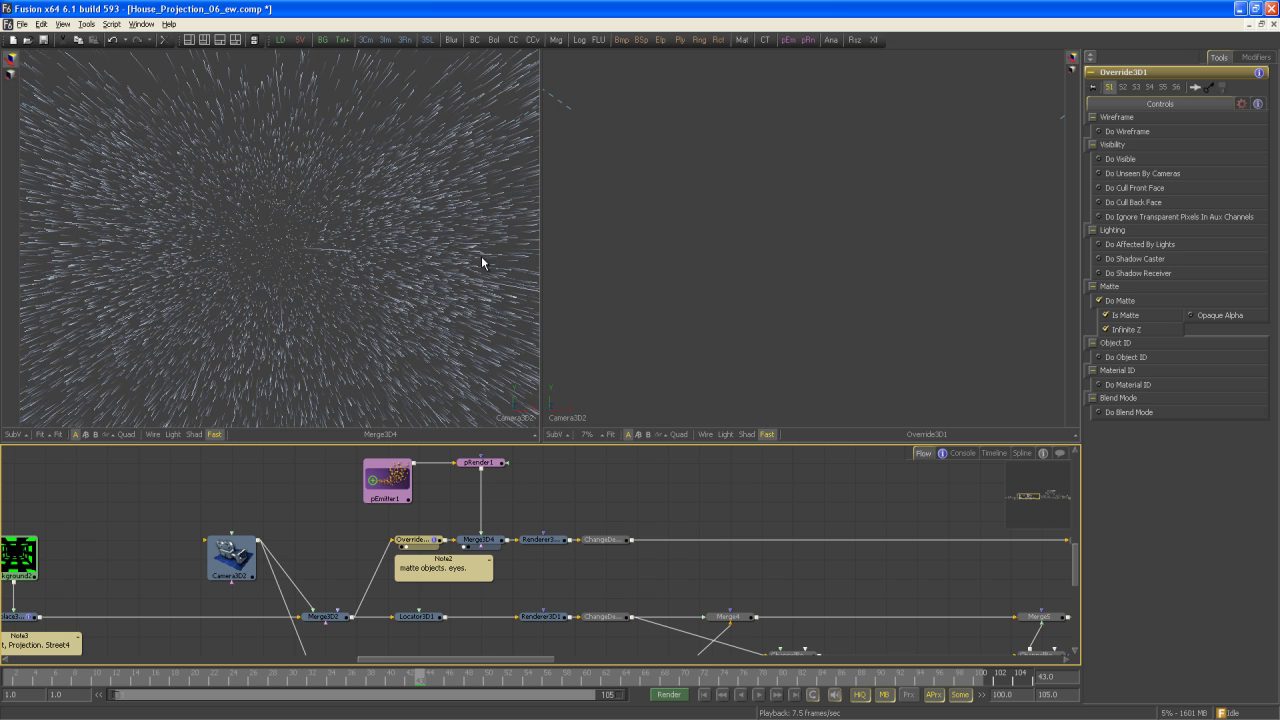
Toggle the Override3D1 bypass on and off, and view the Renderer3D1_1 particle render in the first viewer.
key("ctrl+p")
key("ctrl+p")
left_click_drag(426, 507, 217, 466)
left_click_drag(330, 499, 371, 241)
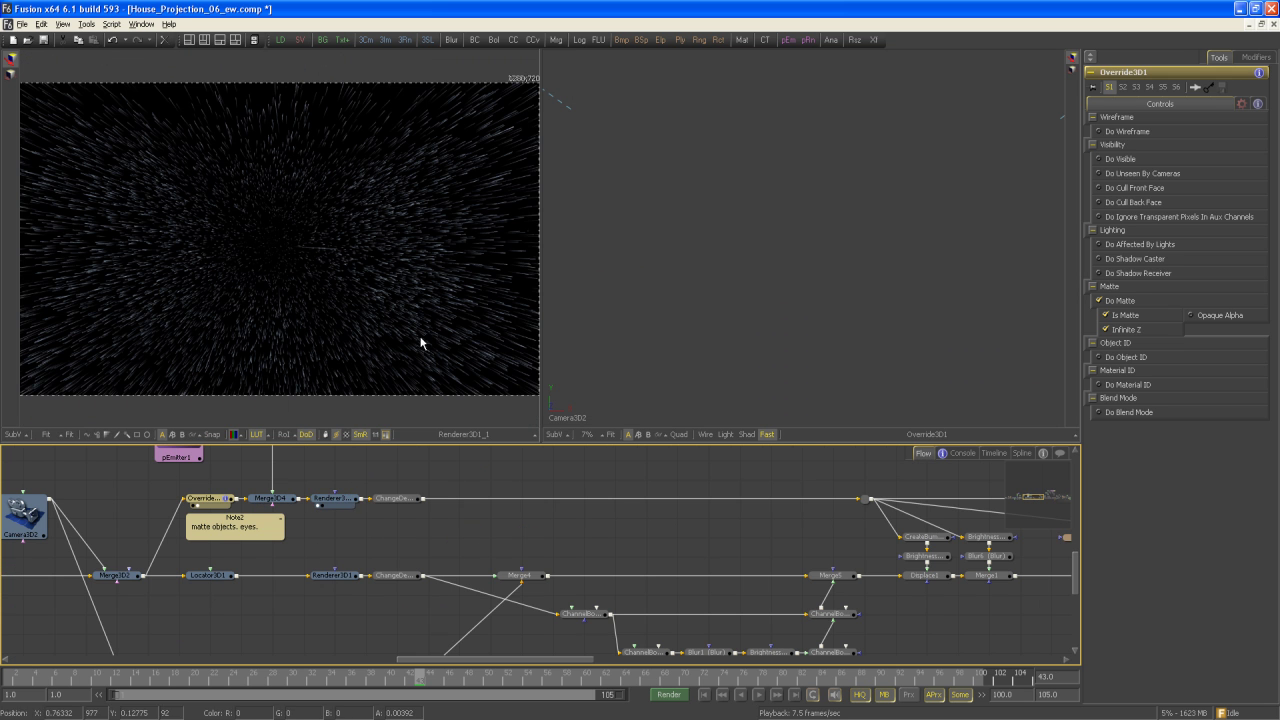
scroll(322, 539, "down", 2)
View the courtyard render and its Merge4 composite with the sky in the first viewer.
left_click_drag(331, 516, 362, 385)
left_click_drag(311, 588, 375, 349)
left_click_drag(490, 488, 428, 248)
scroll(408, 483, "up", 2)
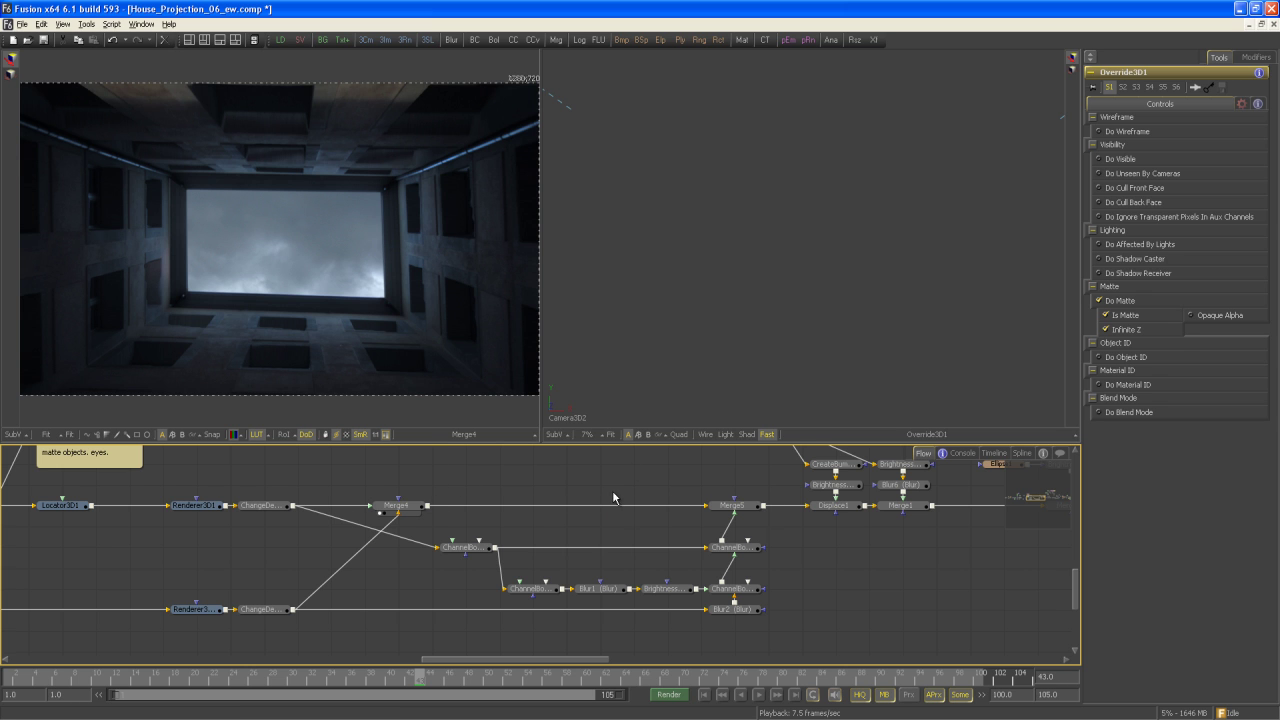
View ChannelBooleans2, ChannelBooleans3, Blur1 and BrightnessContrast4 in turn in the second viewer, and open BrightnessContrast4's settings.
left_click_drag(489, 549, 734, 320)
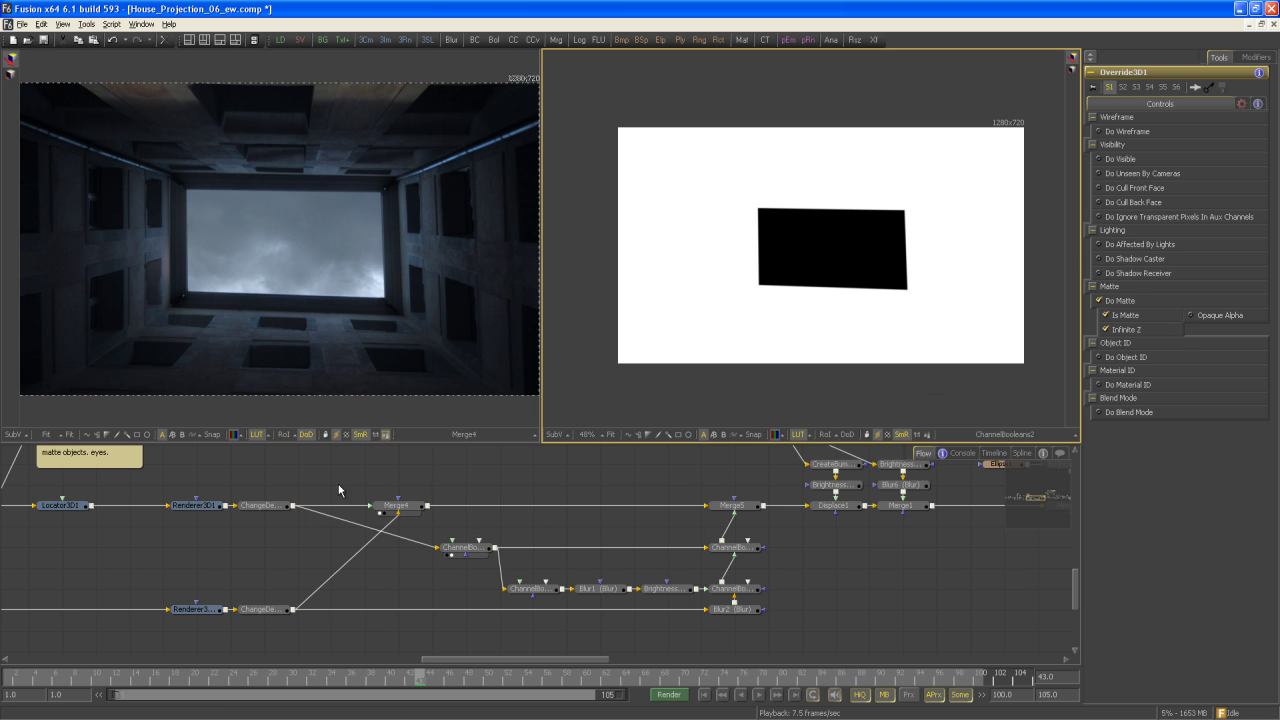
left_click_drag(545, 591, 717, 277)
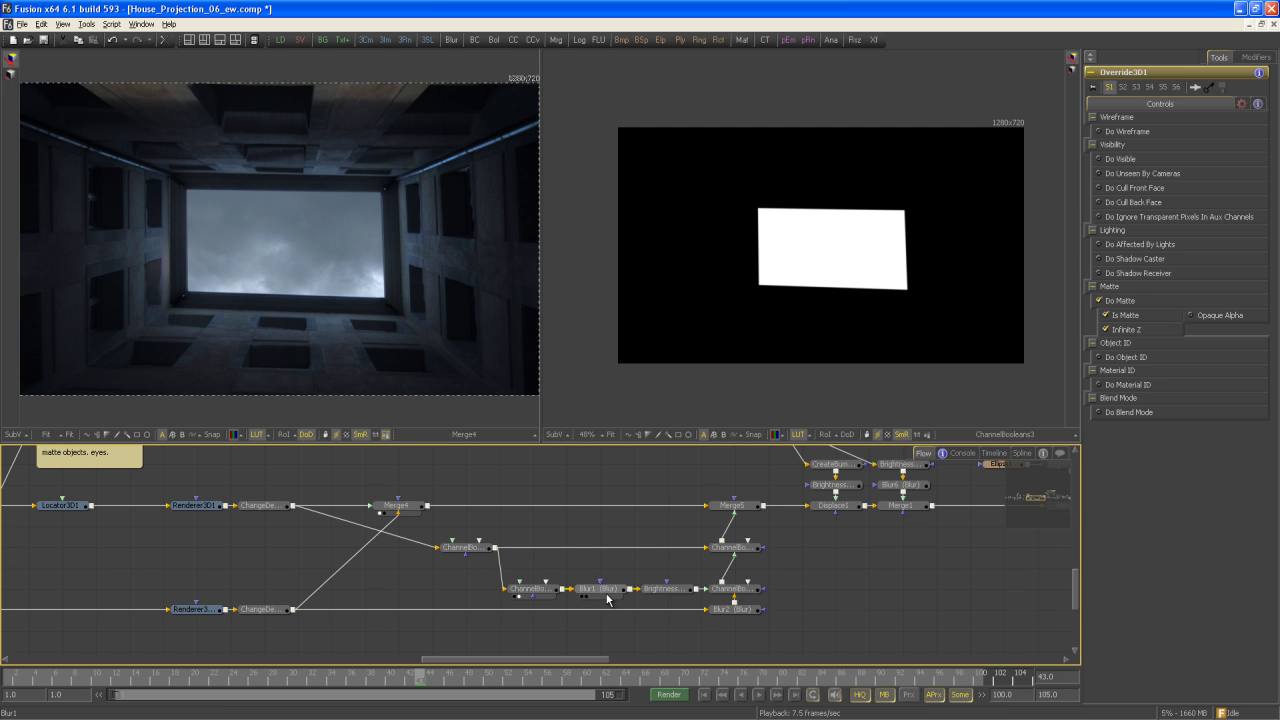
left_click(608, 592)
left_click_drag(674, 404, 717, 330)
left_click_drag(664, 590, 754, 369)
left_click(678, 592)
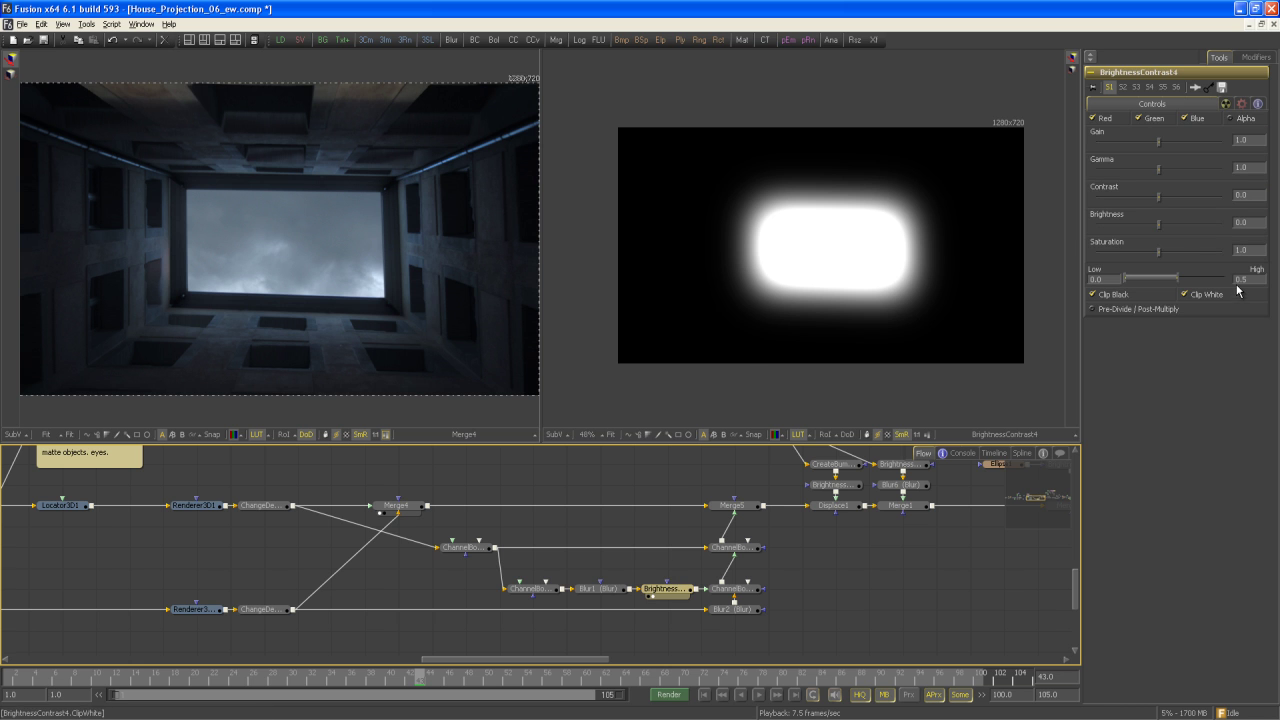
Inspect ChannelBooleans4's settings, and view Blur2, BrightnessContrast4, ChannelBooleans4 and ChannelBooleans5 in the second viewer.
left_click(744, 594)
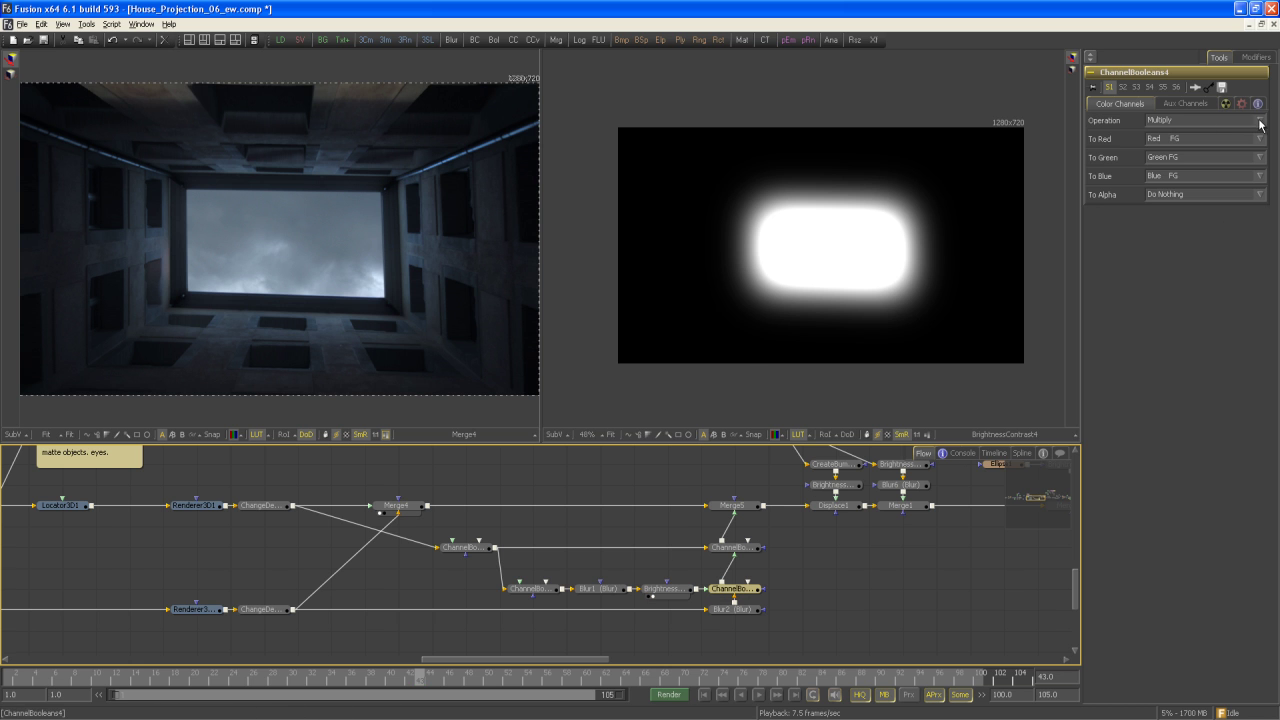
left_click_drag(754, 619, 807, 258)
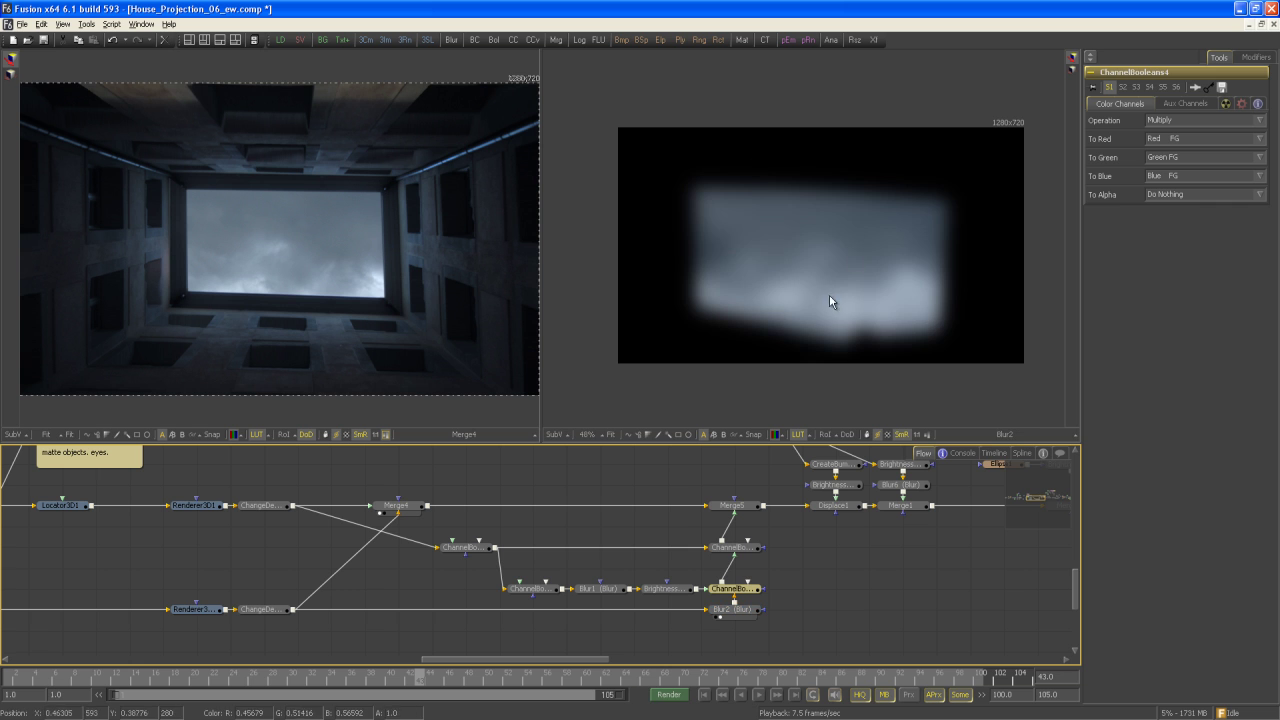
left_click_drag(665, 589, 760, 290)
left_click_drag(735, 589, 759, 294)
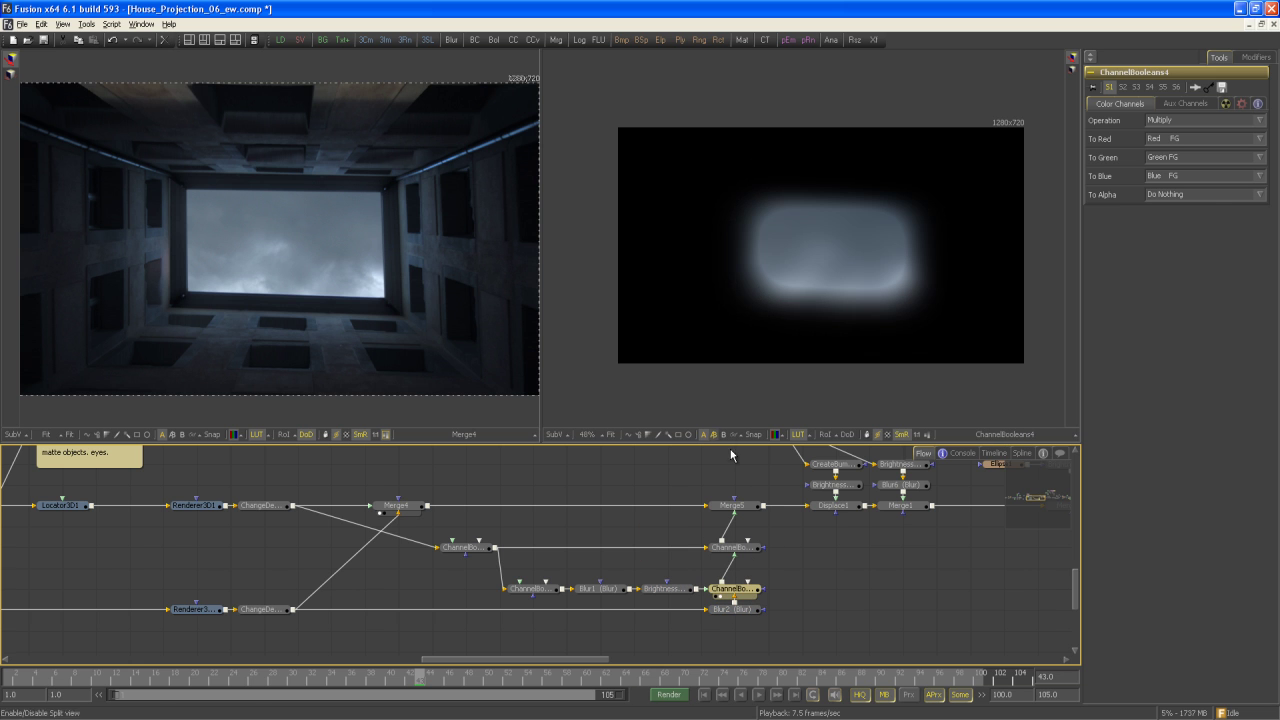
left_click_drag(754, 549, 845, 280)
scroll(866, 310, "up", 2)
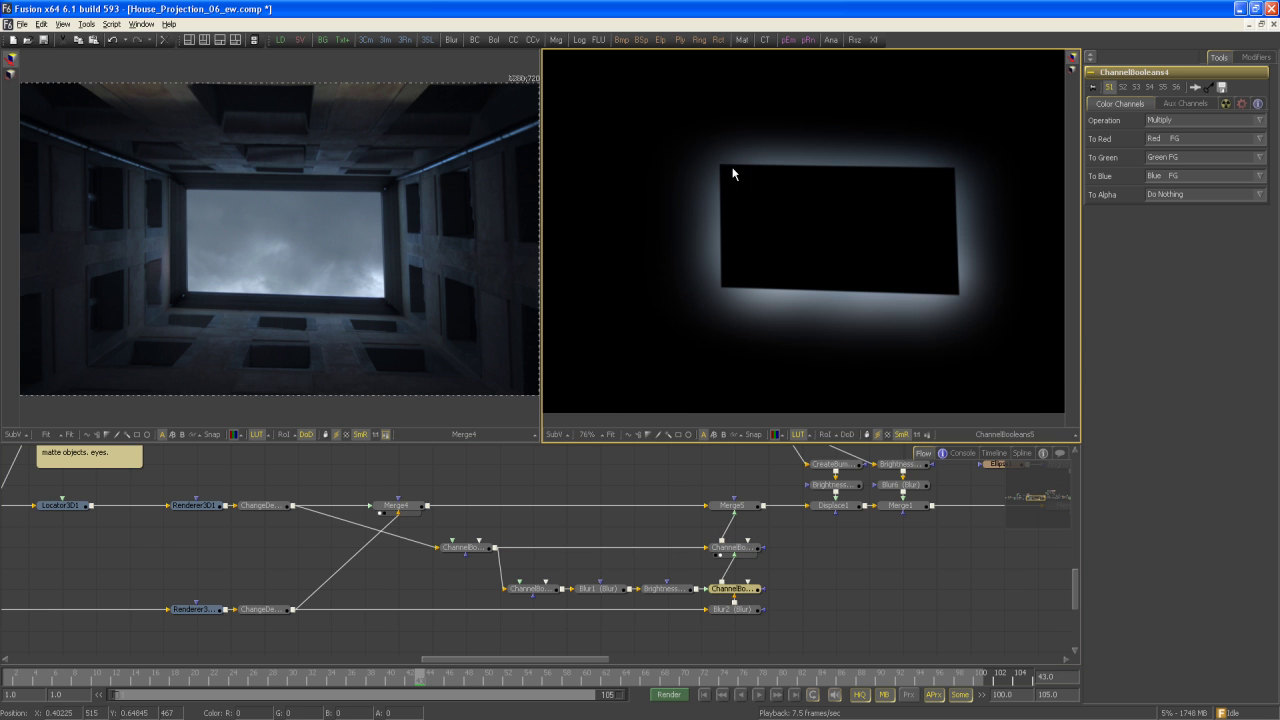
Compare Merge5 with Merge4 in the first viewer, close up on the sky opening's edges.
left_click_drag(750, 541, 583, 540)
left_click_drag(179, 311, 192, 296)
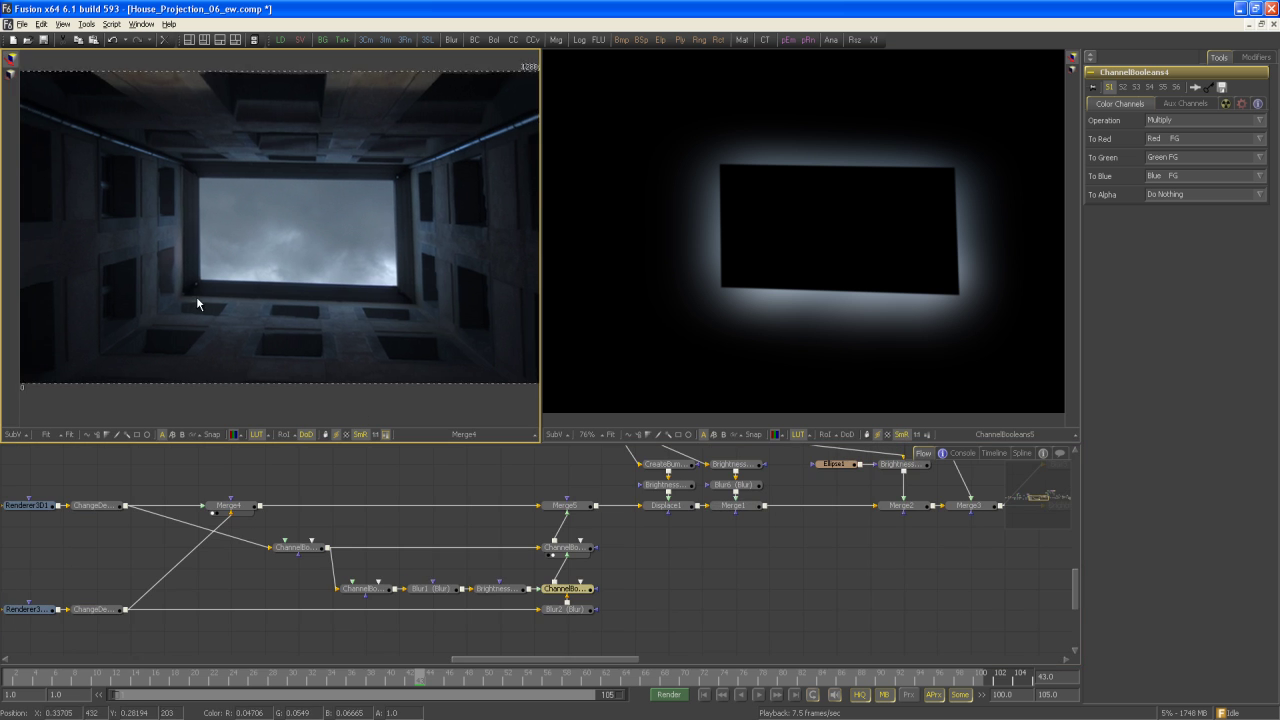
scroll(192, 296, "up", 2)
left_click_drag(522, 470, 365, 484)
left_click_drag(409, 519, 313, 278)
left_click_drag(88, 520, 300, 350)
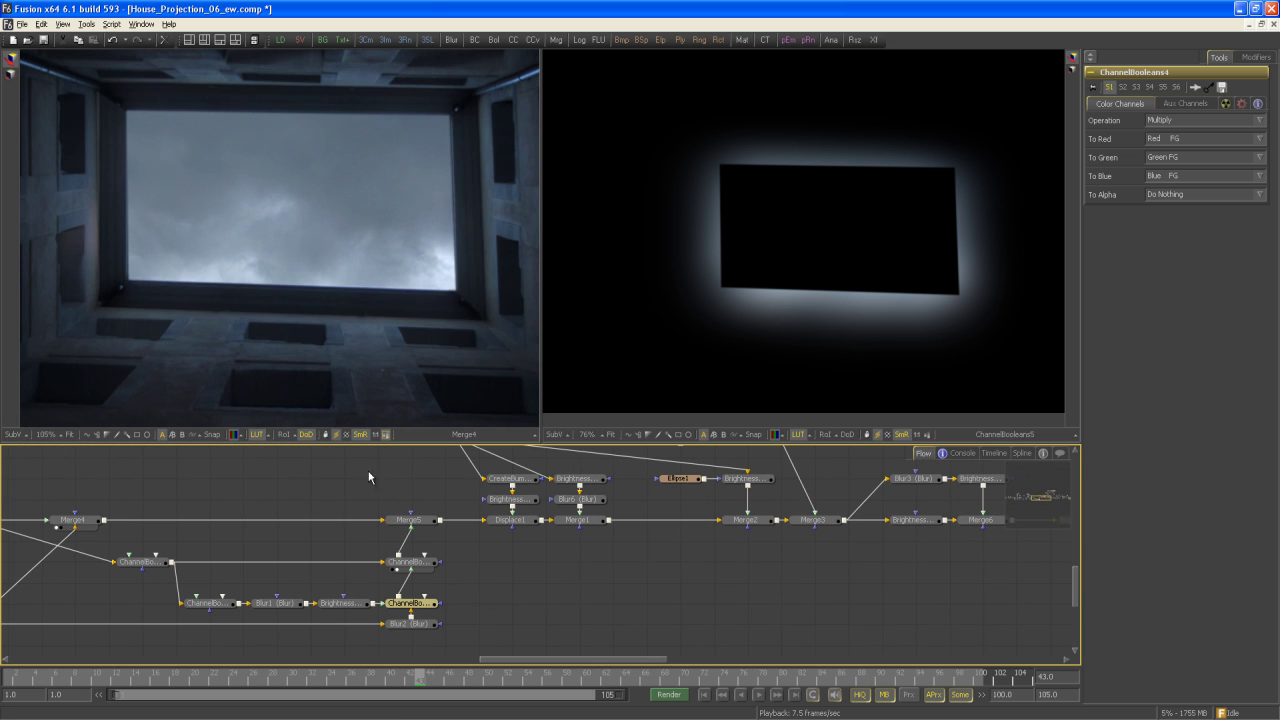
left_click_drag(409, 521, 415, 338)
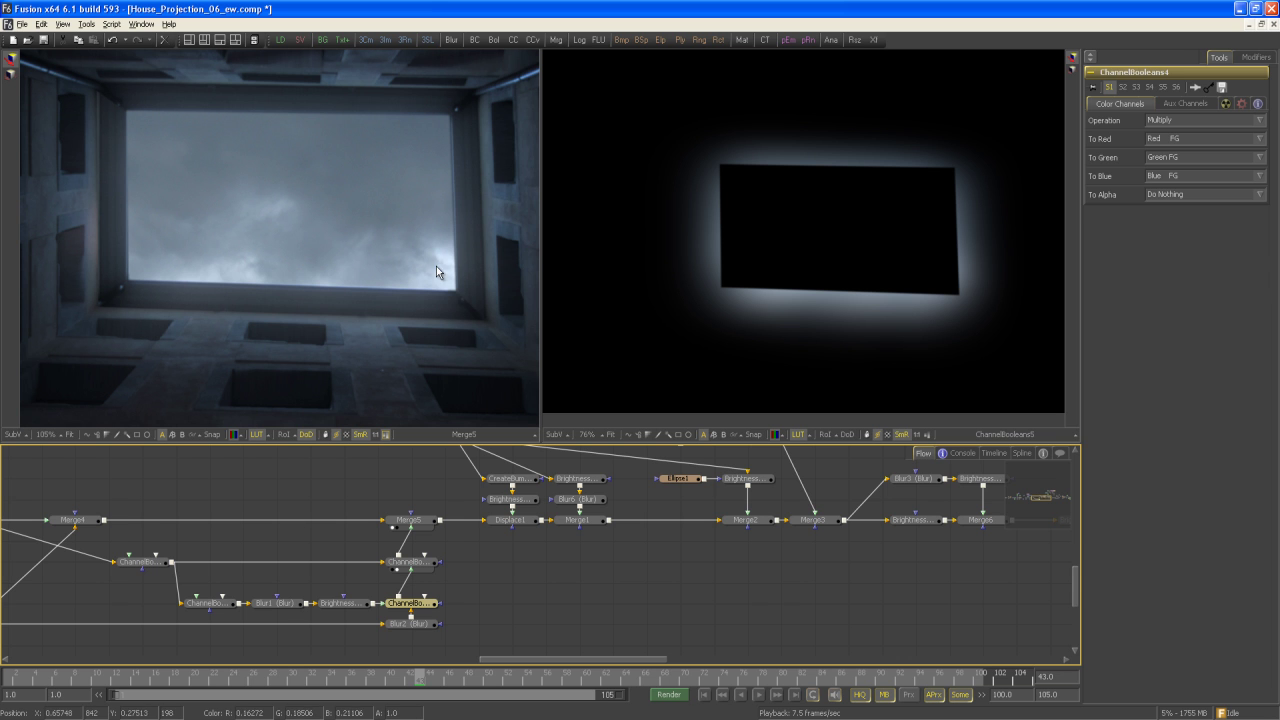
View PipeRouter1, CreateBumpMap1 and BrightnessContrast2 in the second viewer, and open the settings of the bump map and brightness tools.
mouse_move(446, 487)
left_mouse_down()
mouse_move(747, 547)
mouse_move(645, 547)
mouse_move(652, 395)
left_mouse_up()
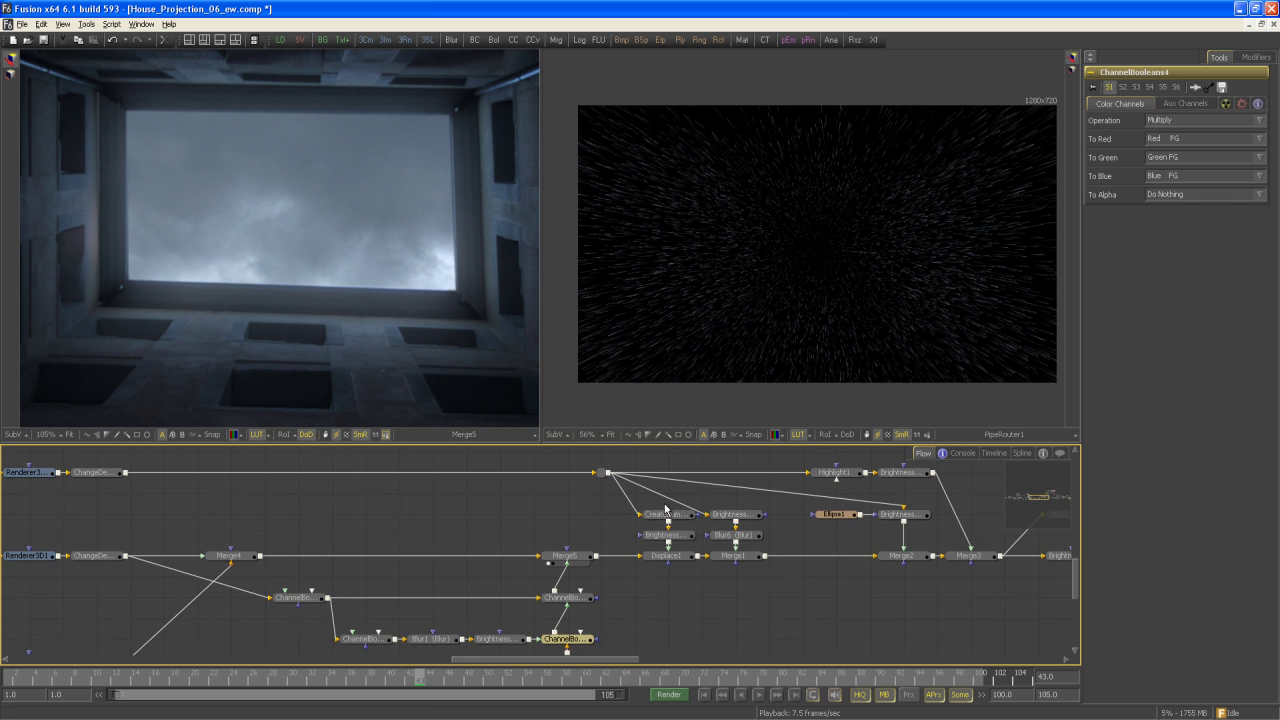
left_click(686, 522)
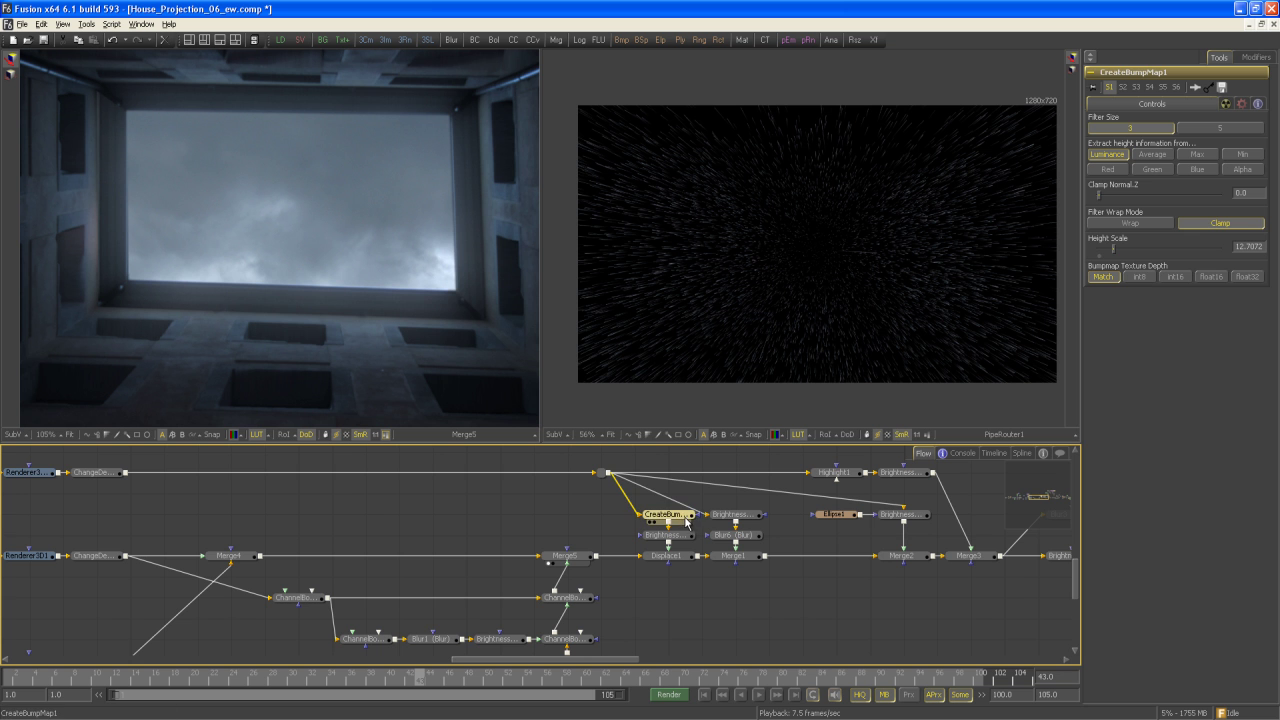
left_click_drag(727, 312, 760, 325)
left_click_drag(877, 301, 840, 312)
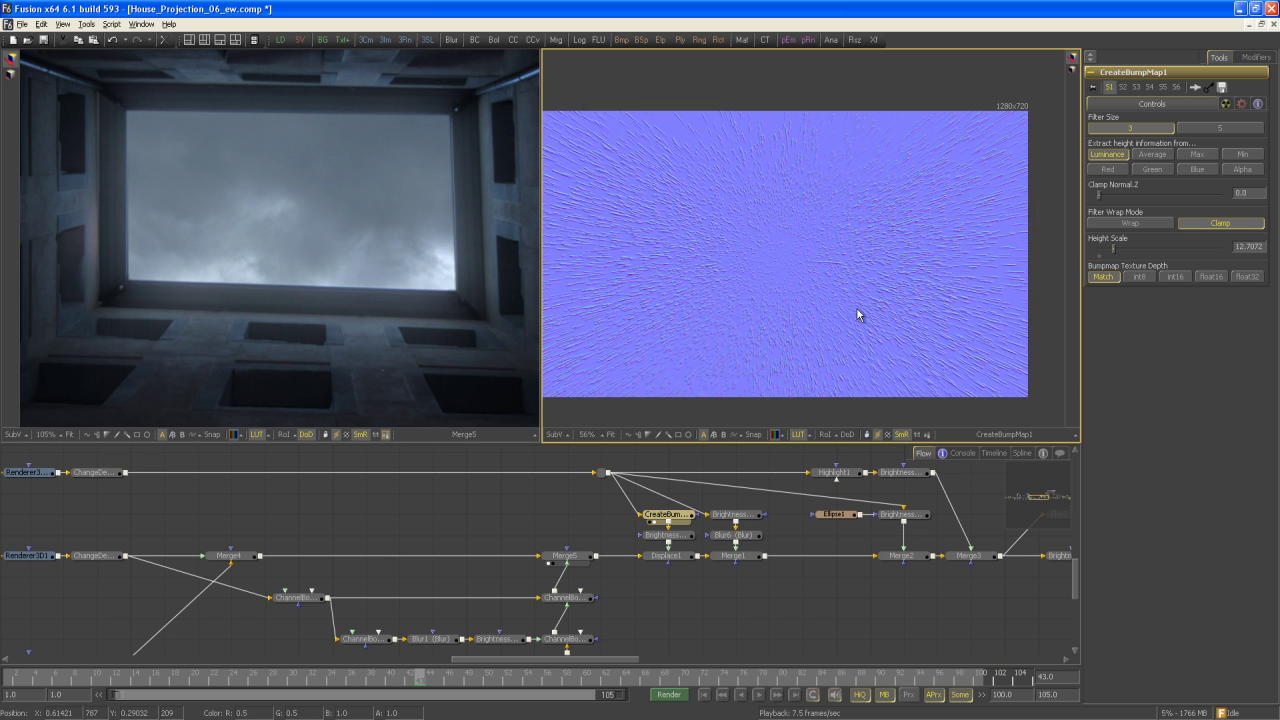
scroll(821, 310, "up", 3)
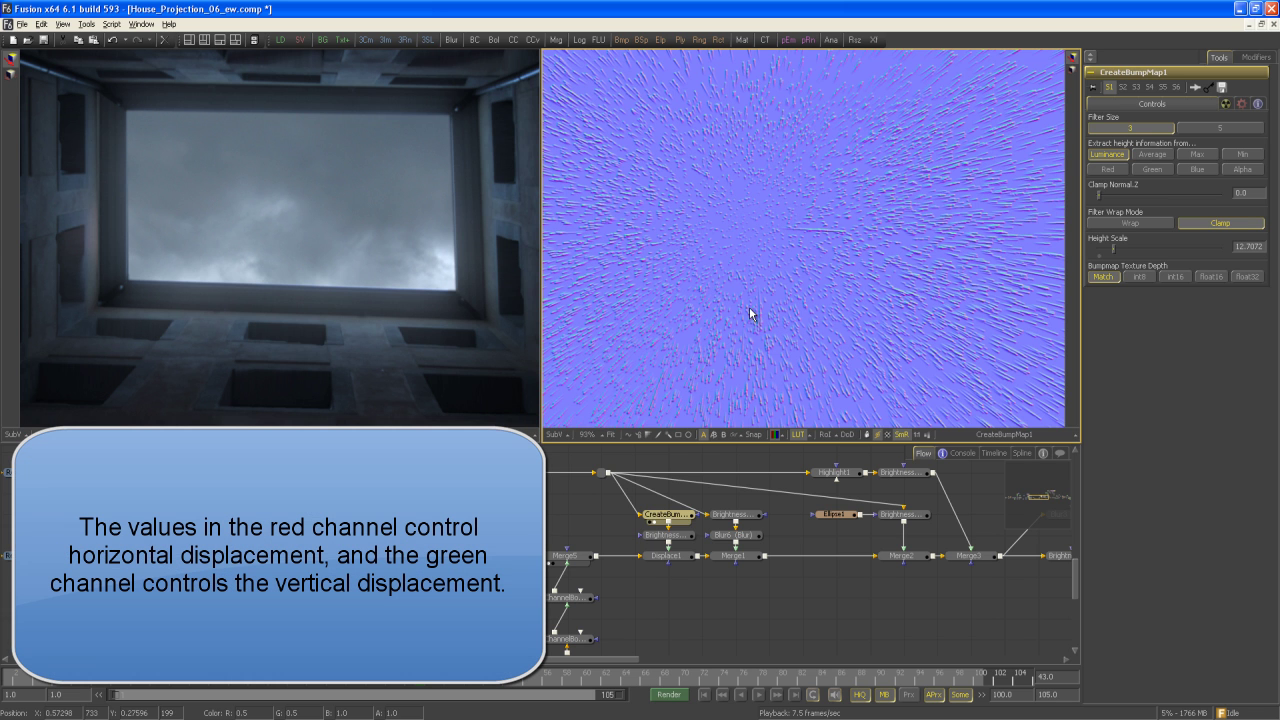
left_click(684, 537)
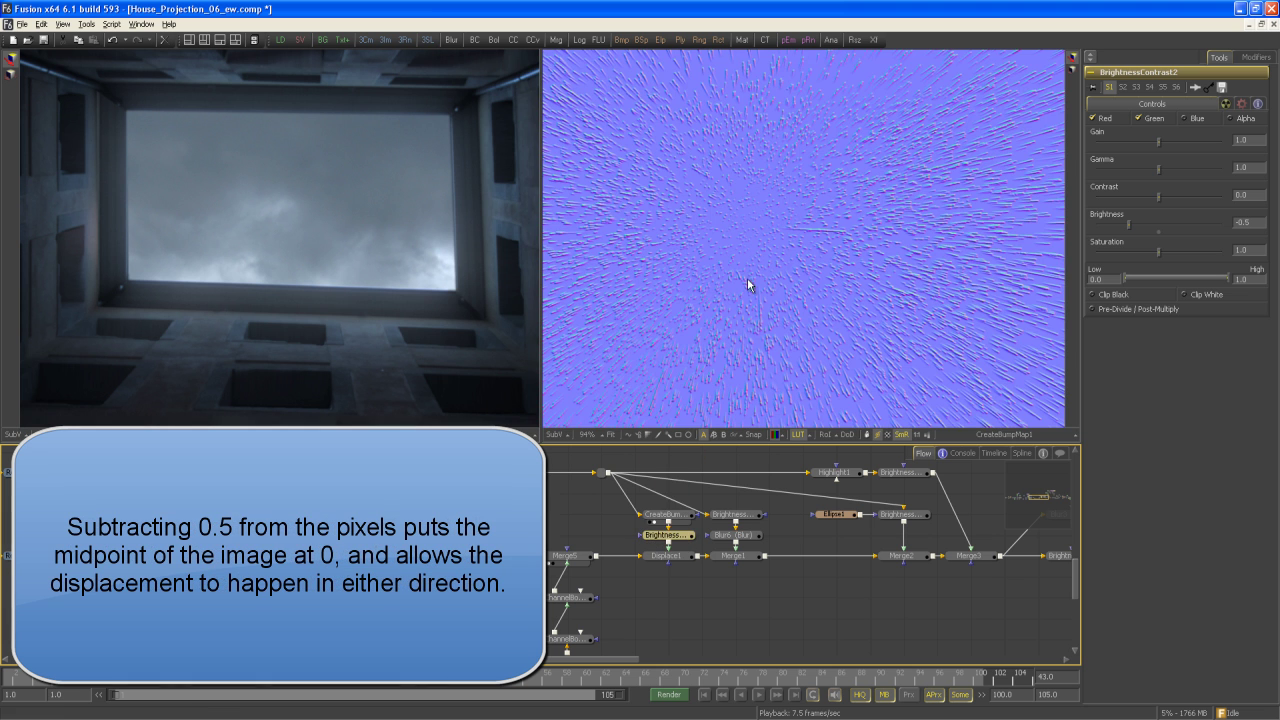
key("2")
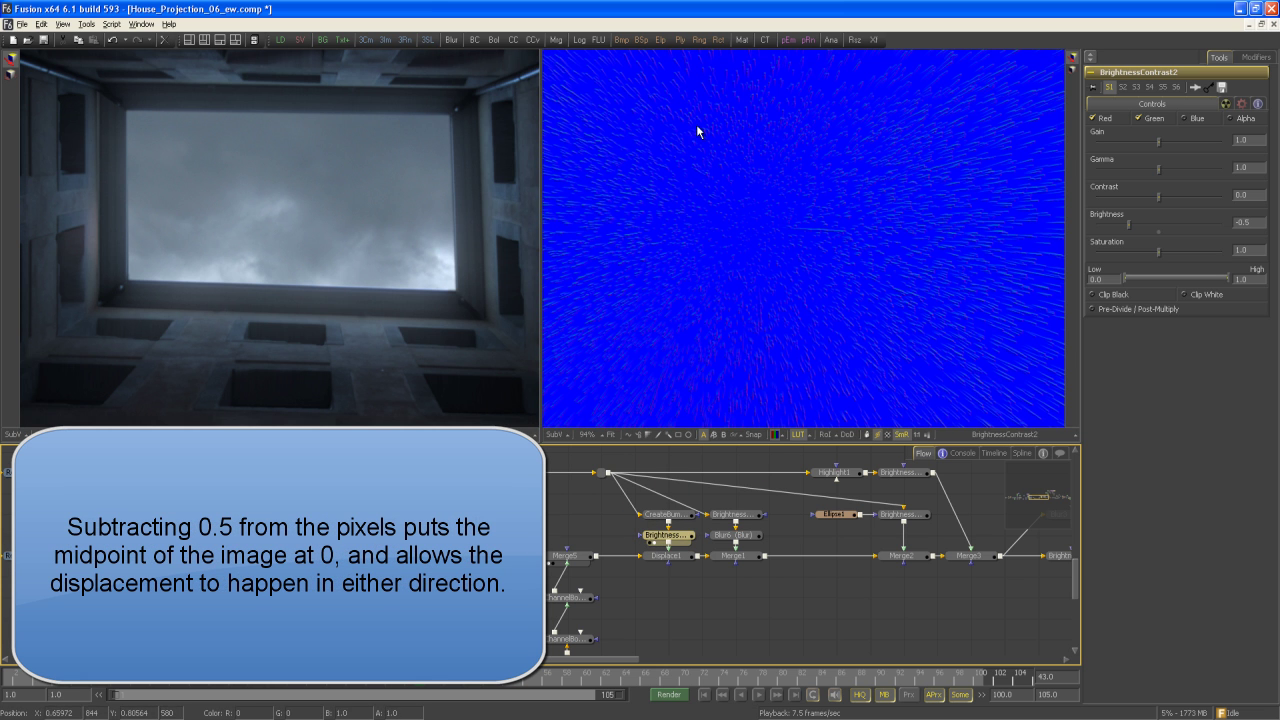
Open Displace1's settings, load it in the first viewer, and examine the displaced edges of the sky opening.
left_click_drag(706, 575, 381, 556)
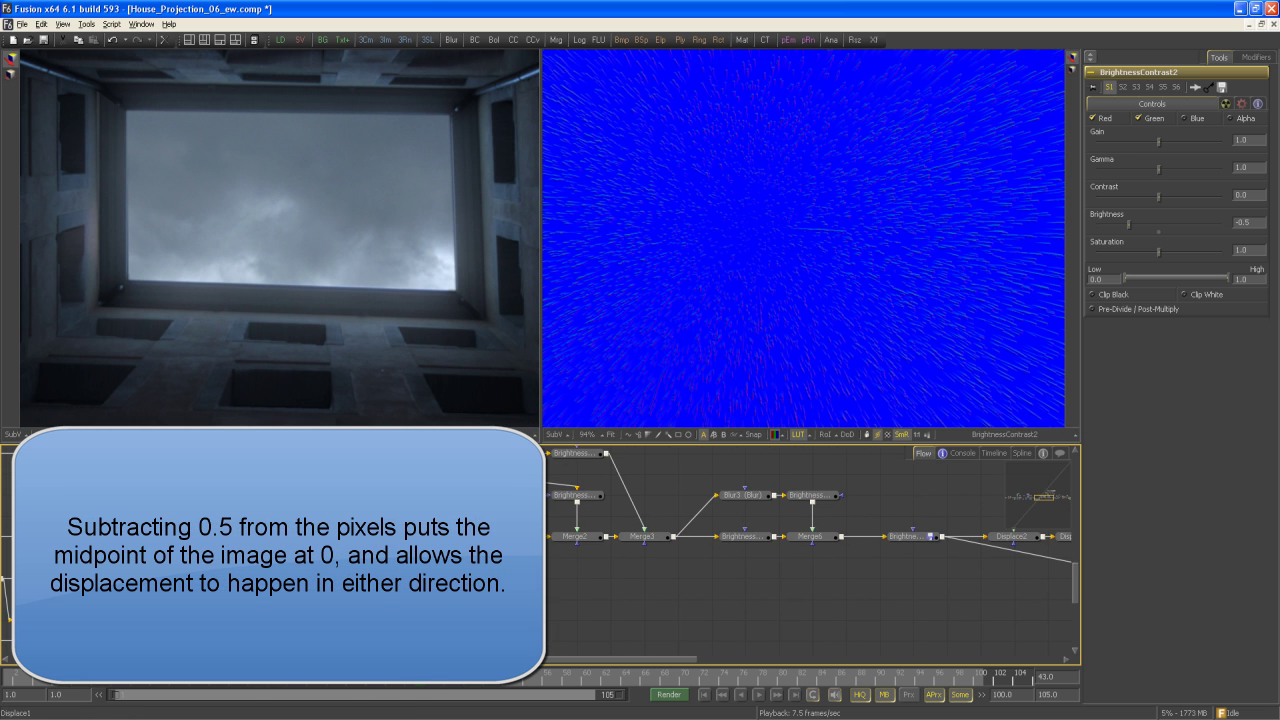
left_click(339, 536)
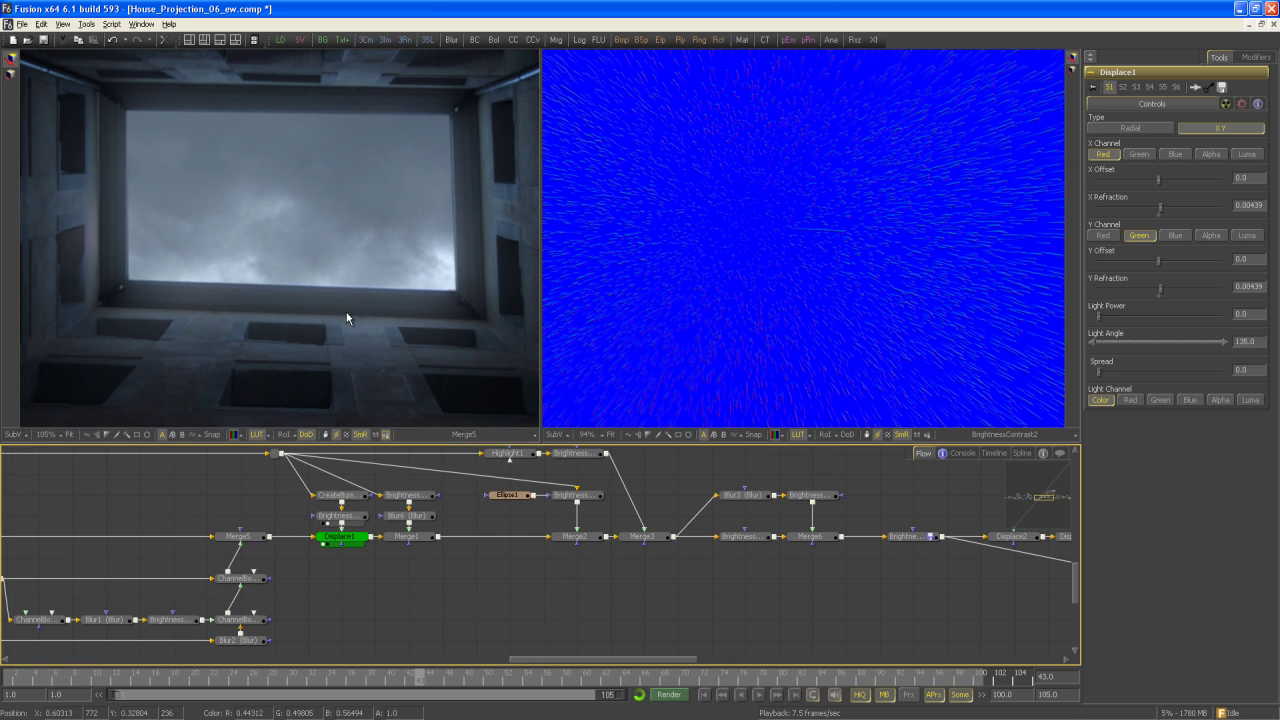
key("1")
scroll(464, 281, "up", 4)
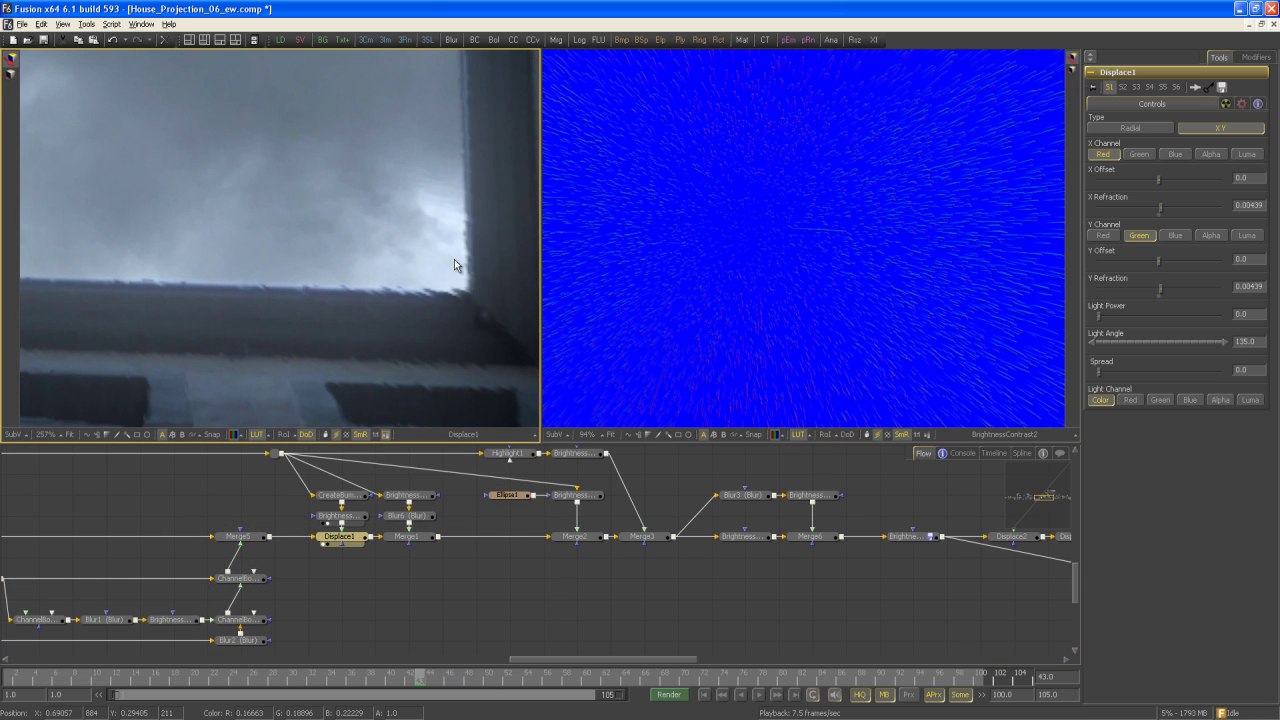
scroll(405, 328, "down", 3)
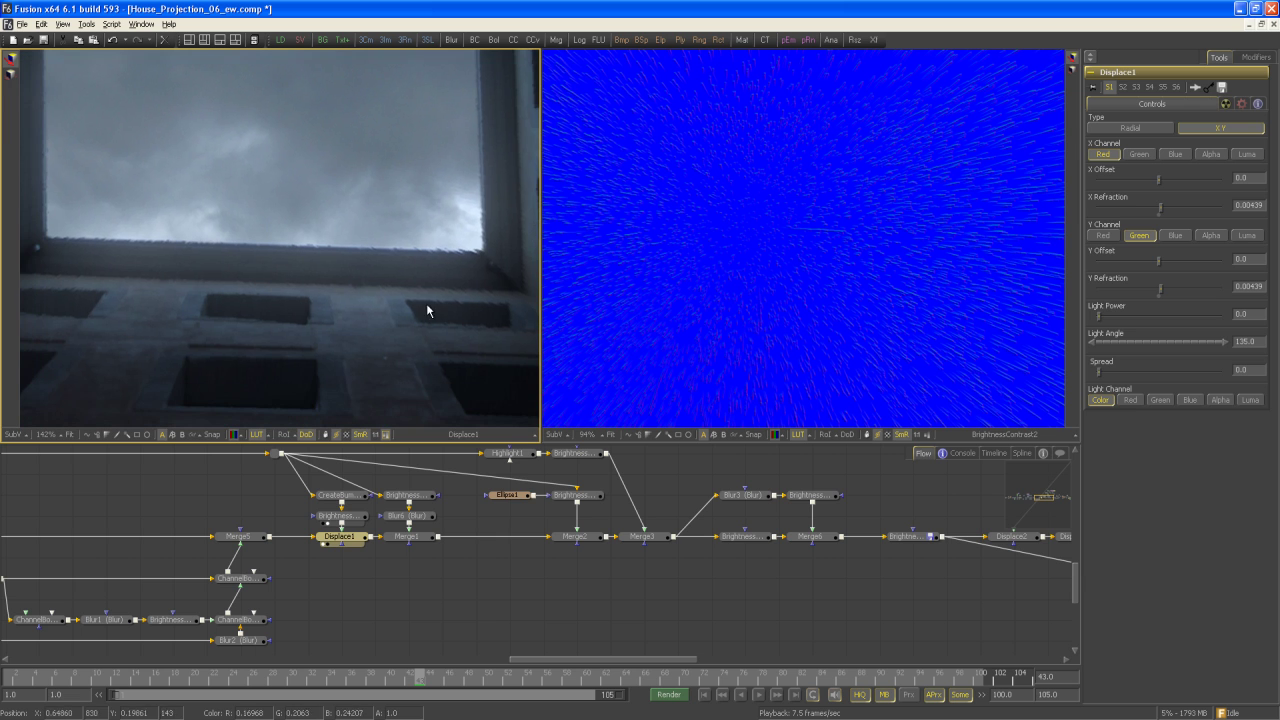
left_click_drag(318, 516, 434, 528)
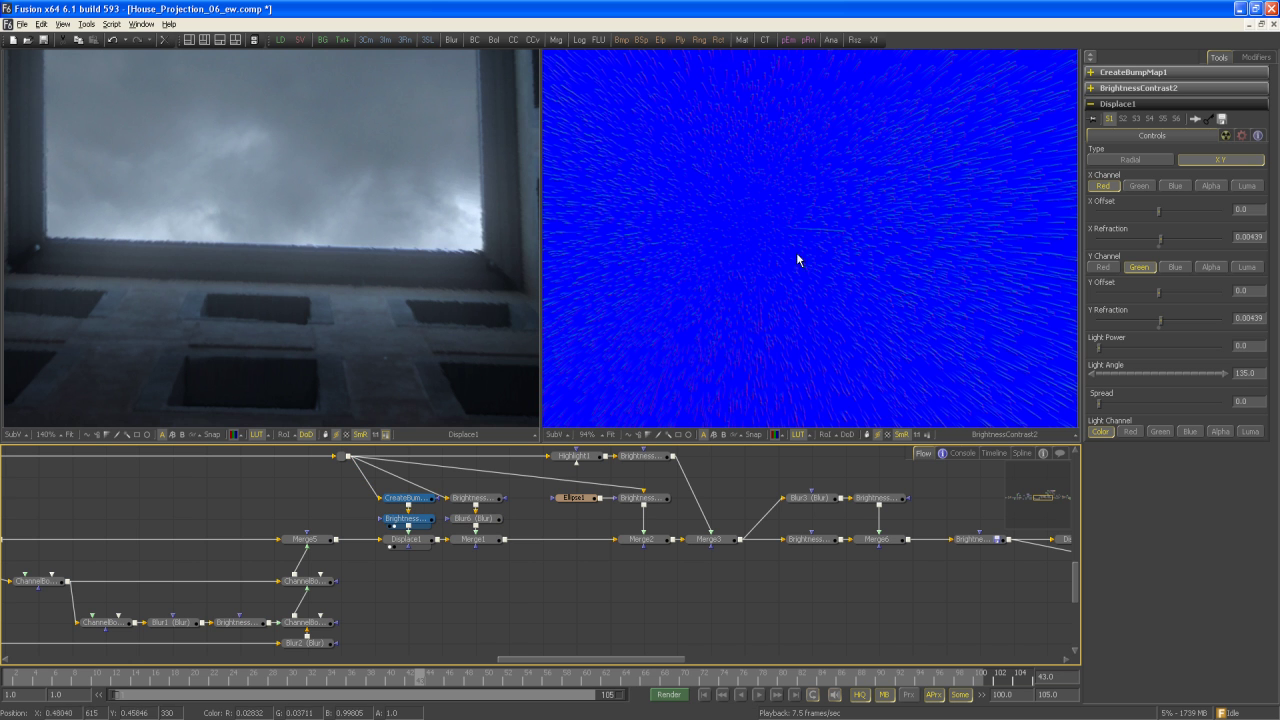
scroll(390, 247, "up", 3)
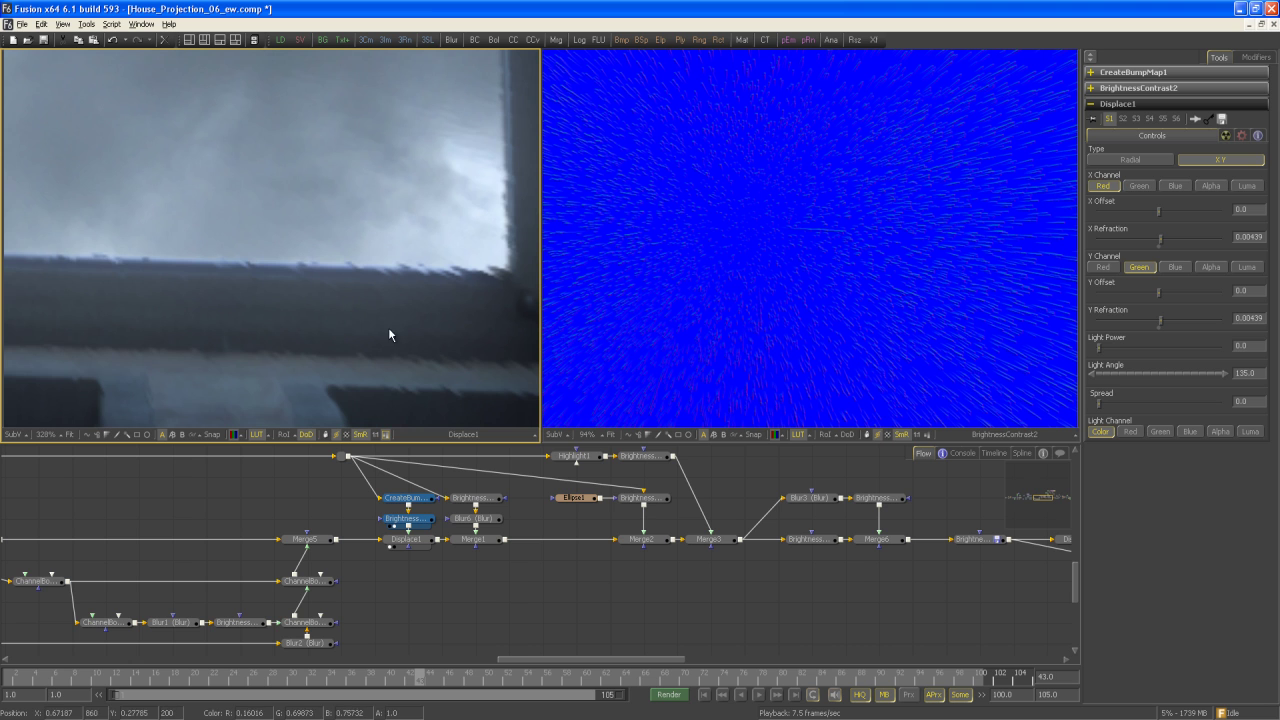
Show Displace1's whole courtyard image in the first viewer and view BrightnessContrast12 in the second viewer.
scroll(156, 319, "down", 4)
left_click_drag(281, 520, 525, 579)
left_click(750, 572)
left_click_drag(783, 379, 783, 376)
left_click_drag(823, 560, 790, 537)
scroll(772, 235, "down", 3)
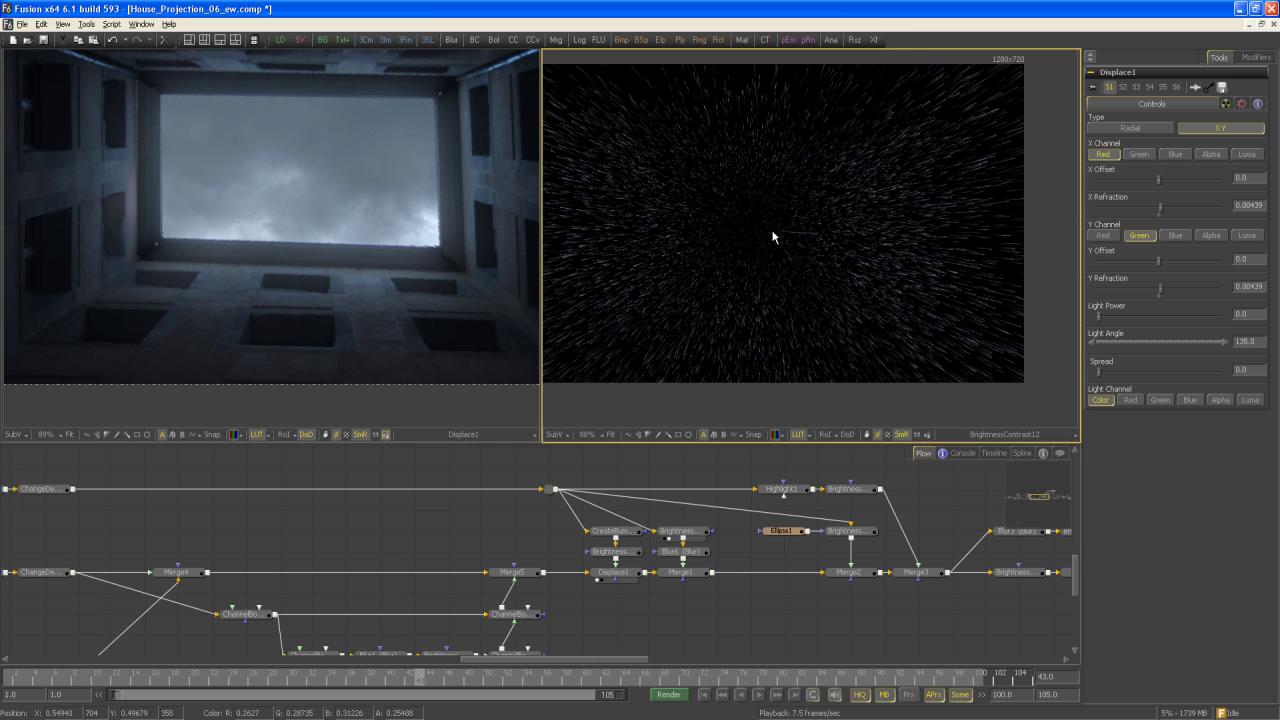
Open Blur6's settings and view it in the second viewer, and open Merge1's settings and load it in the first viewer.
left_click(700, 558)
key("2")
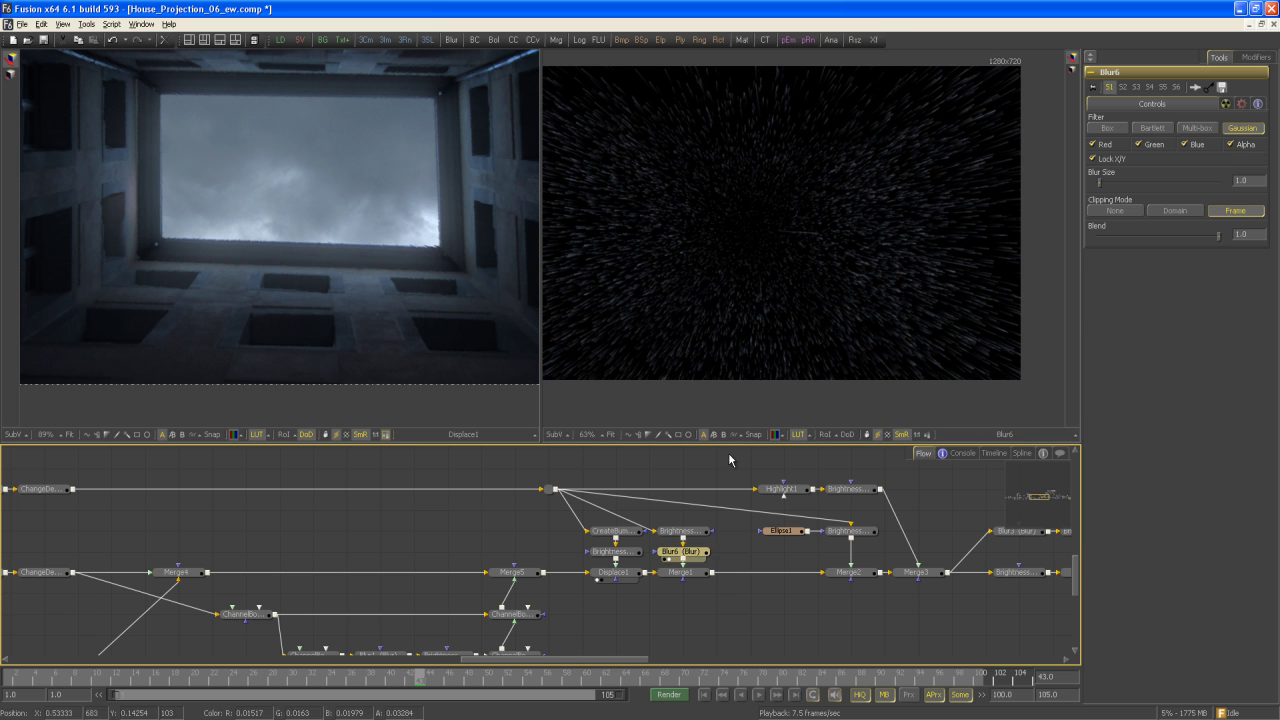
left_click(697, 575)
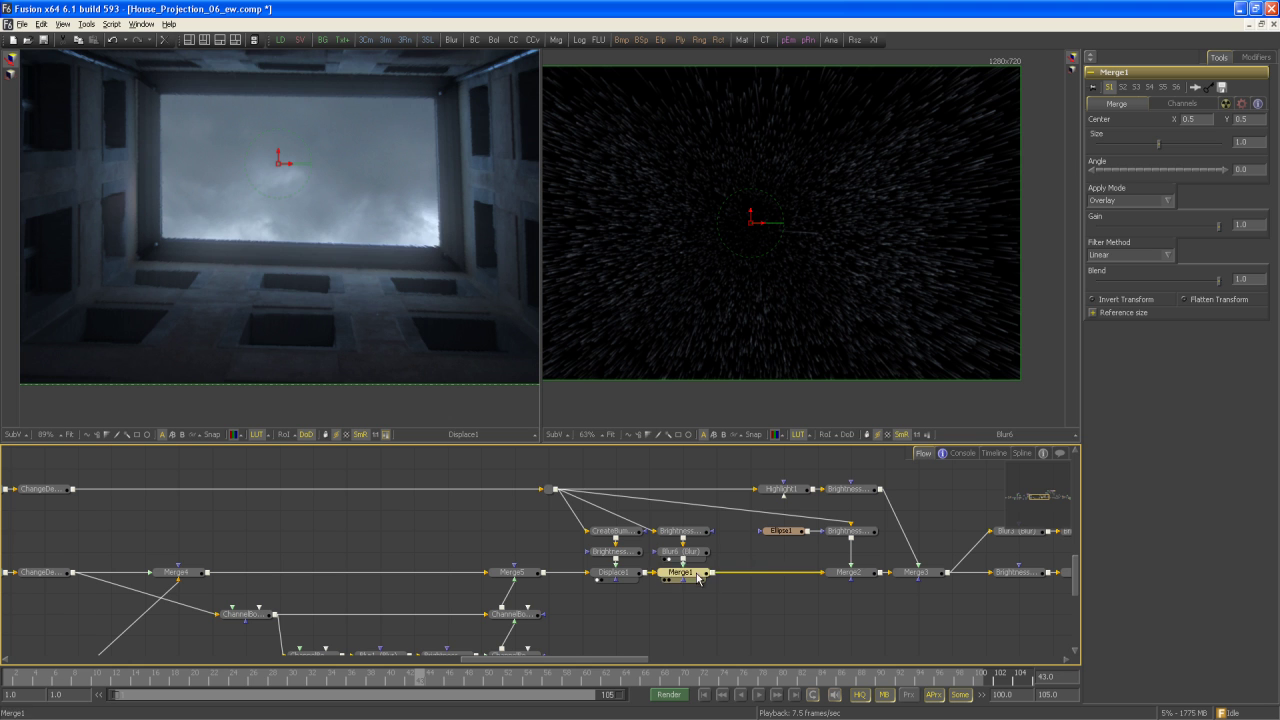
key("1")
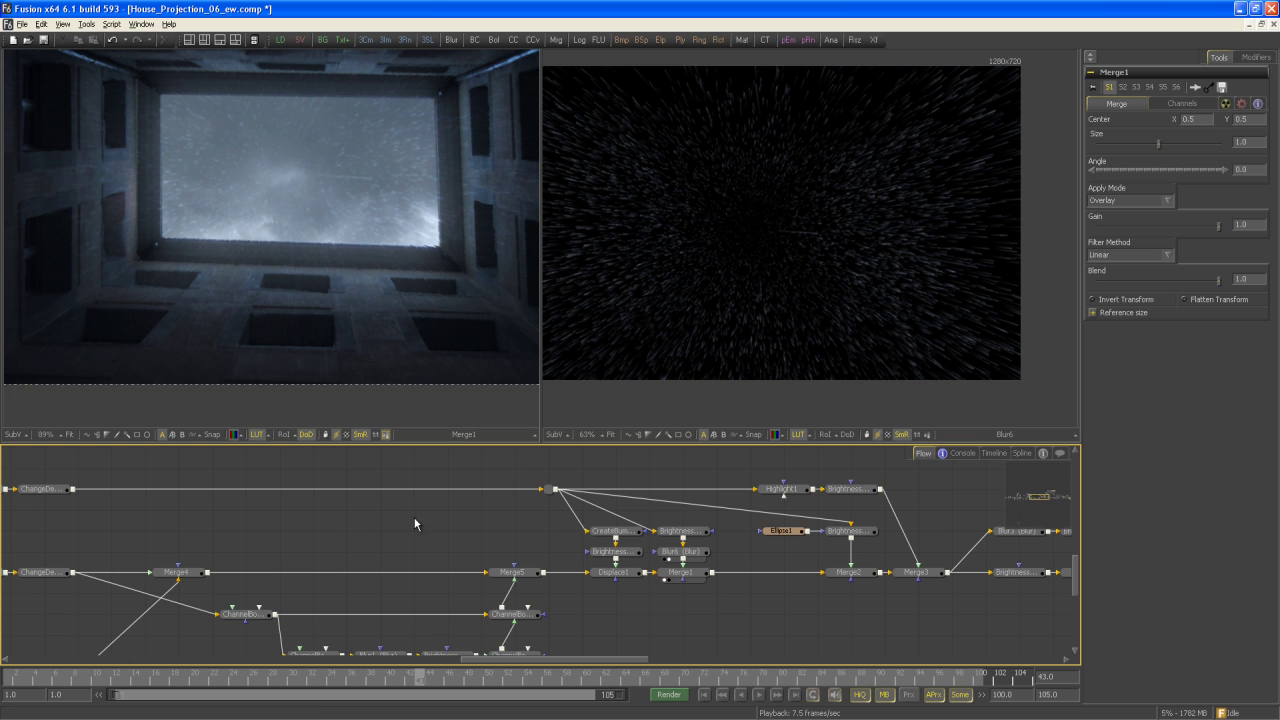
View BrightnessContrast3 in the second viewer, and compare Highlight1's Number of Points at 4 and 2, ending on 2.
left_click_drag(792, 533, 684, 545)
left_click(695, 501)
key("2")
left_click_drag(1103, 212, 1115, 212)
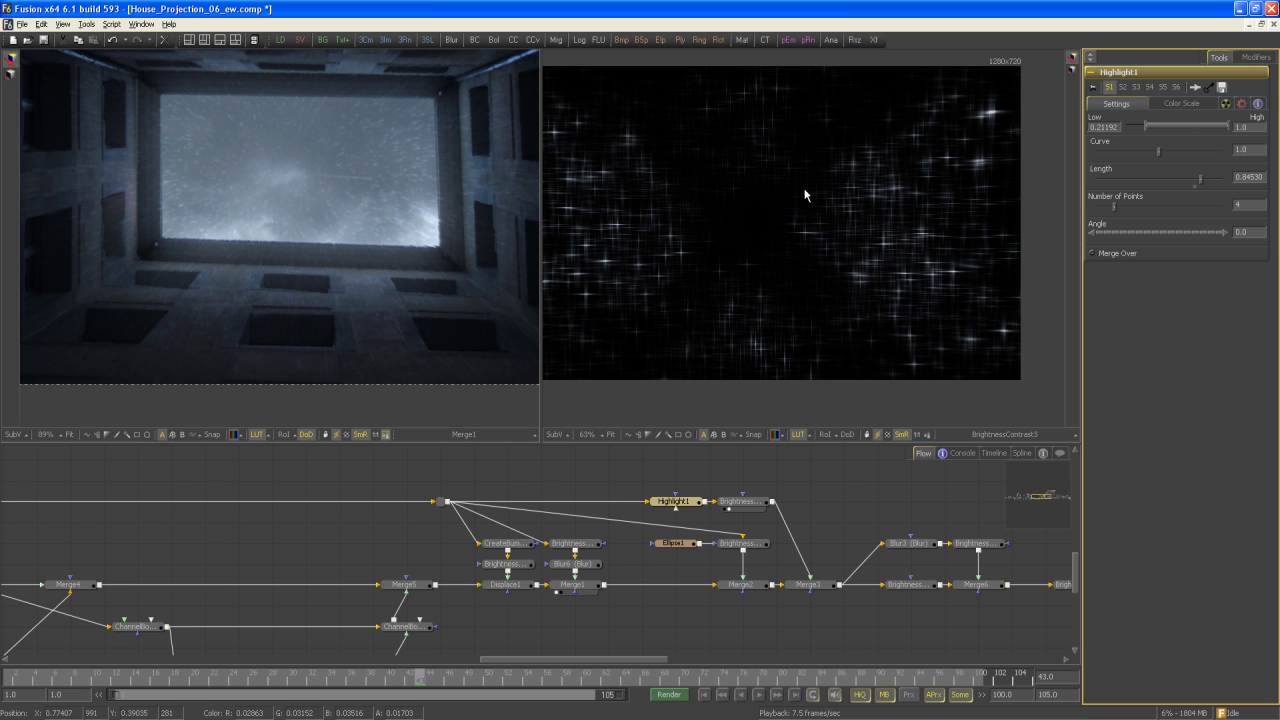
left_click_drag(1114, 205, 1101, 198)
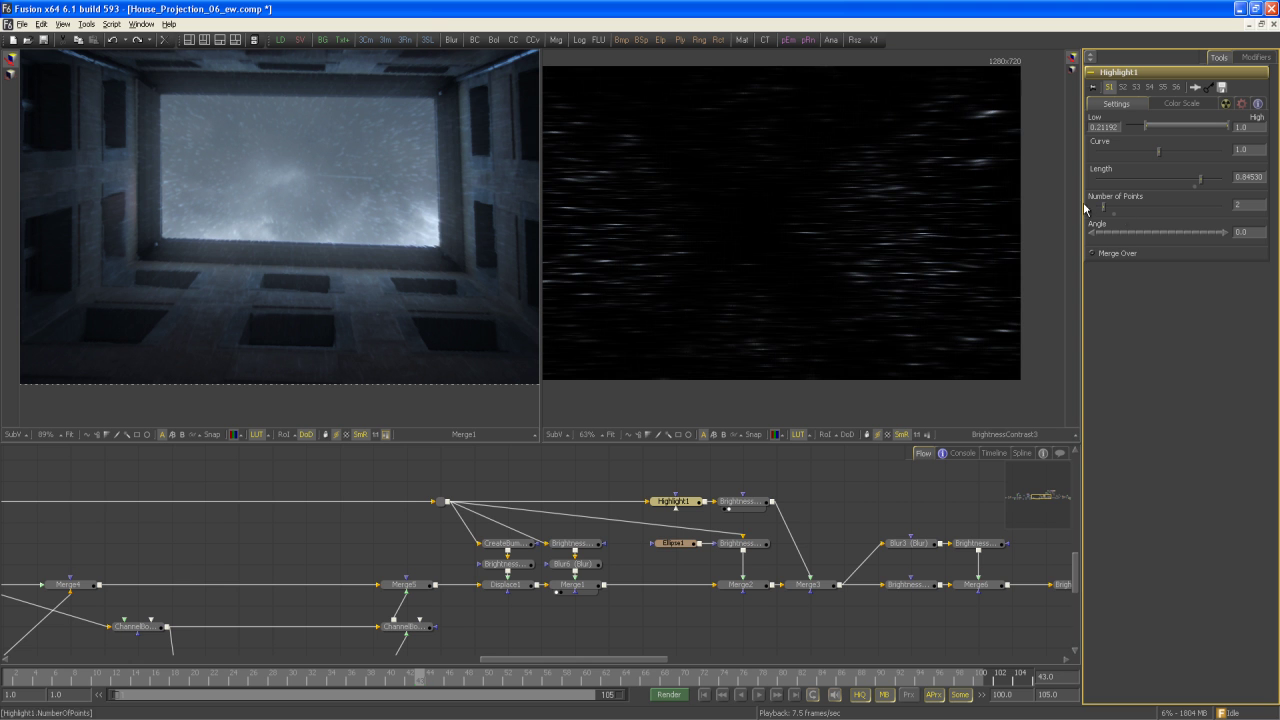
Load Merge3 in the first viewer and examine the rain over the courtyard and sky.
left_click_drag(806, 552, 529, 543)
left_click_drag(540, 576, 300, 286)
left_click_drag(119, 198, 216, 200)
left_click_drag(320, 244, 463, 340)
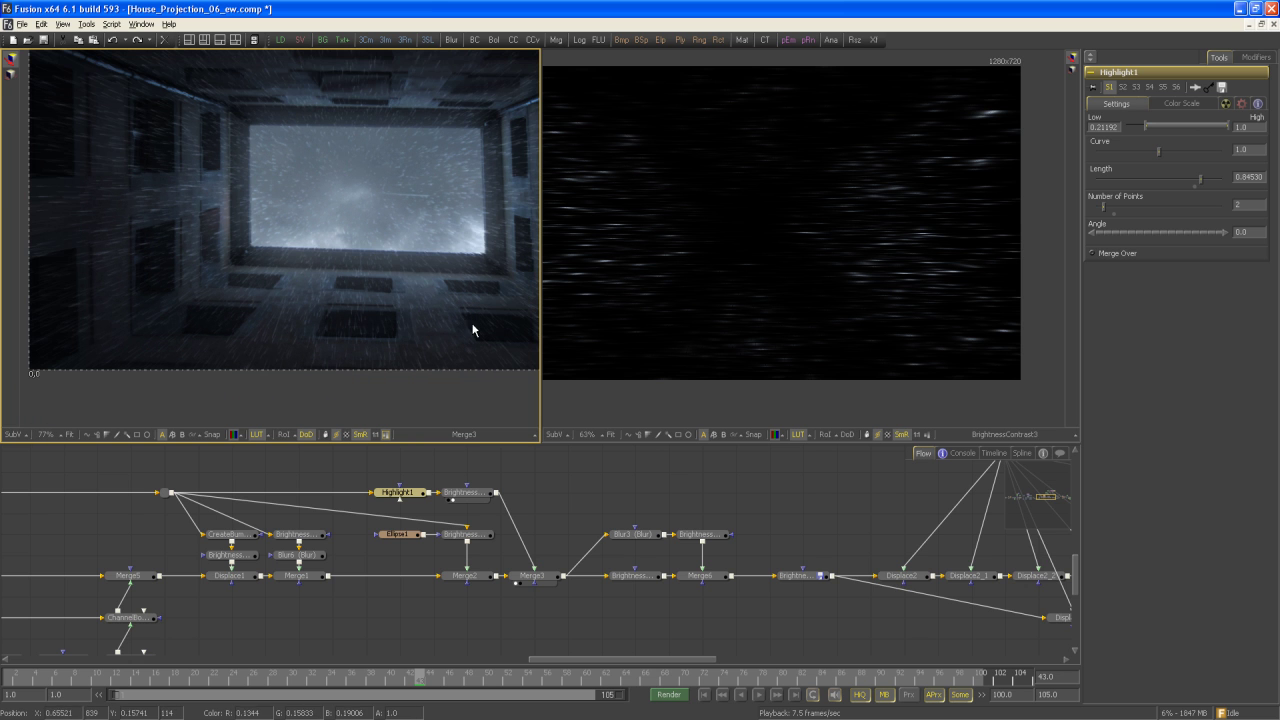
View Blur3 and BrightnessContrast6 in the second viewer, and open BrightnessContrast6's settings.
left_click_drag(692, 525, 648, 481)
left_click_drag(586, 515, 691, 299)
left_click(660, 516)
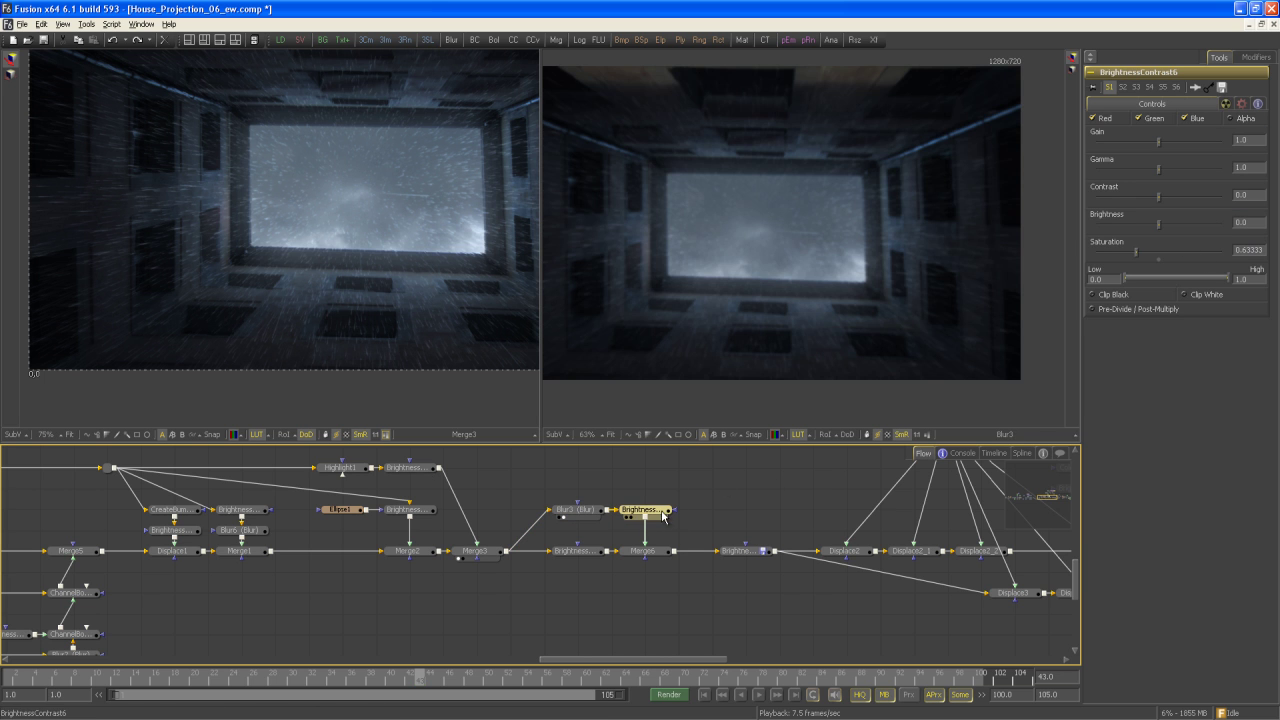
Open Merge6's settings and load it in the first viewer in place of Merge3, with the full frame width in view.
left_click(650, 553)
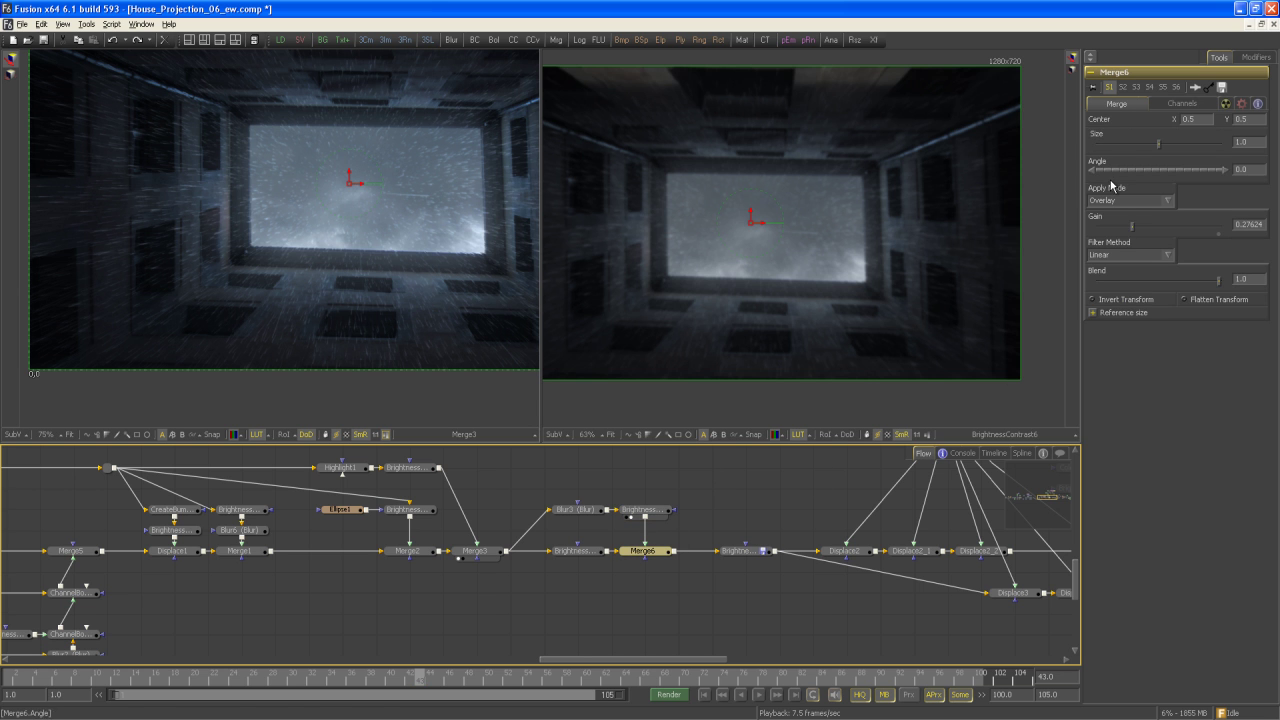
scroll(291, 349, "down", 2)
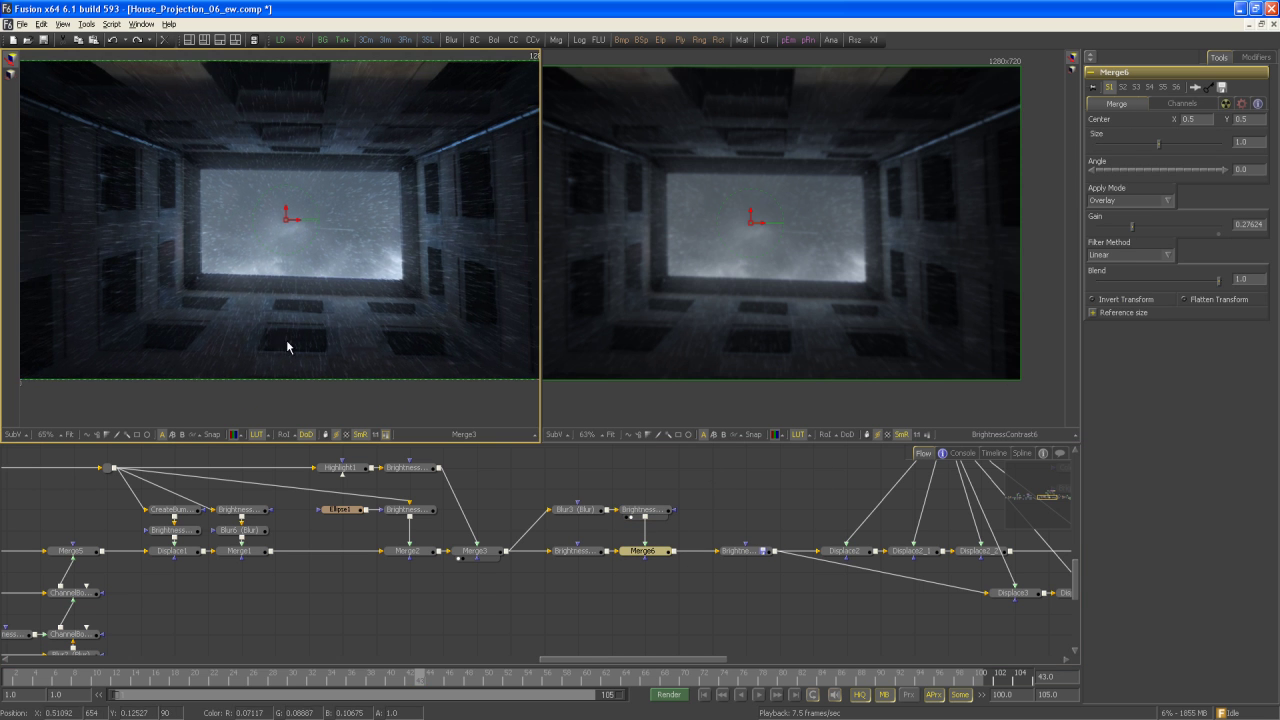
left_click_drag(666, 551, 283, 250)
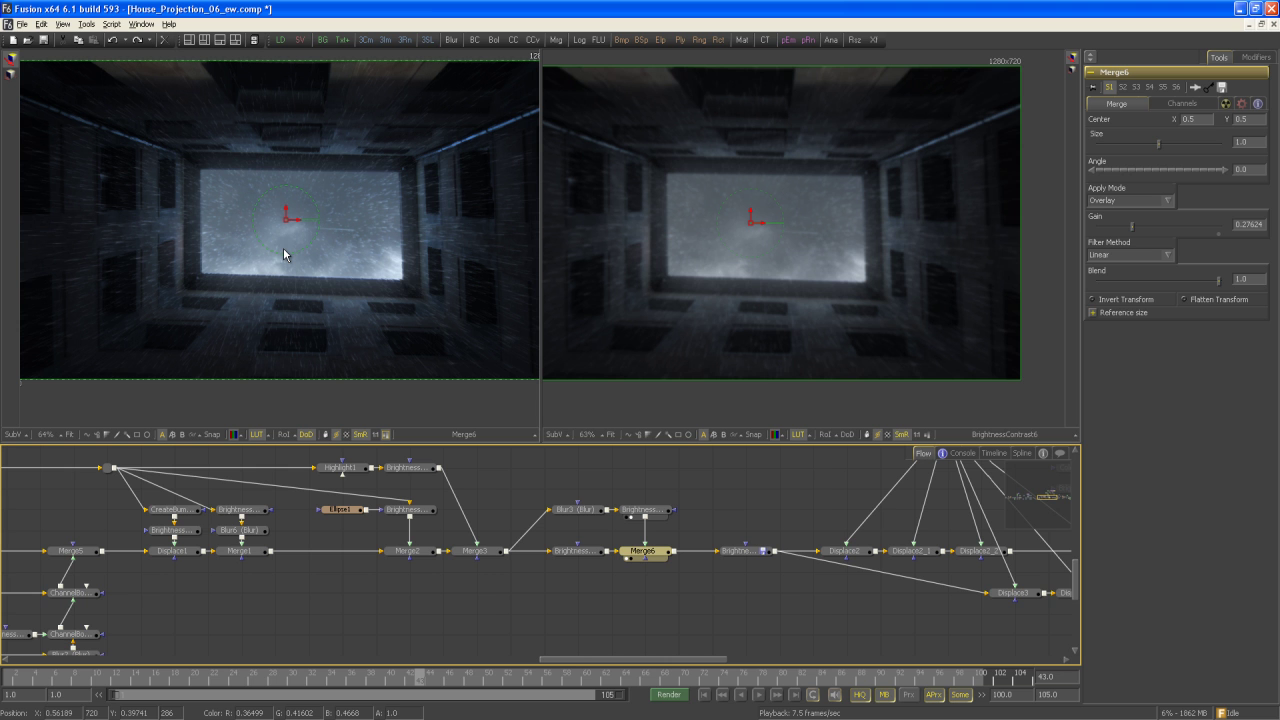
Clear the second viewer, and review the courtyard sequence's playback in the first viewer with BrightnessContrast16's settings open.
left_click(468, 521)
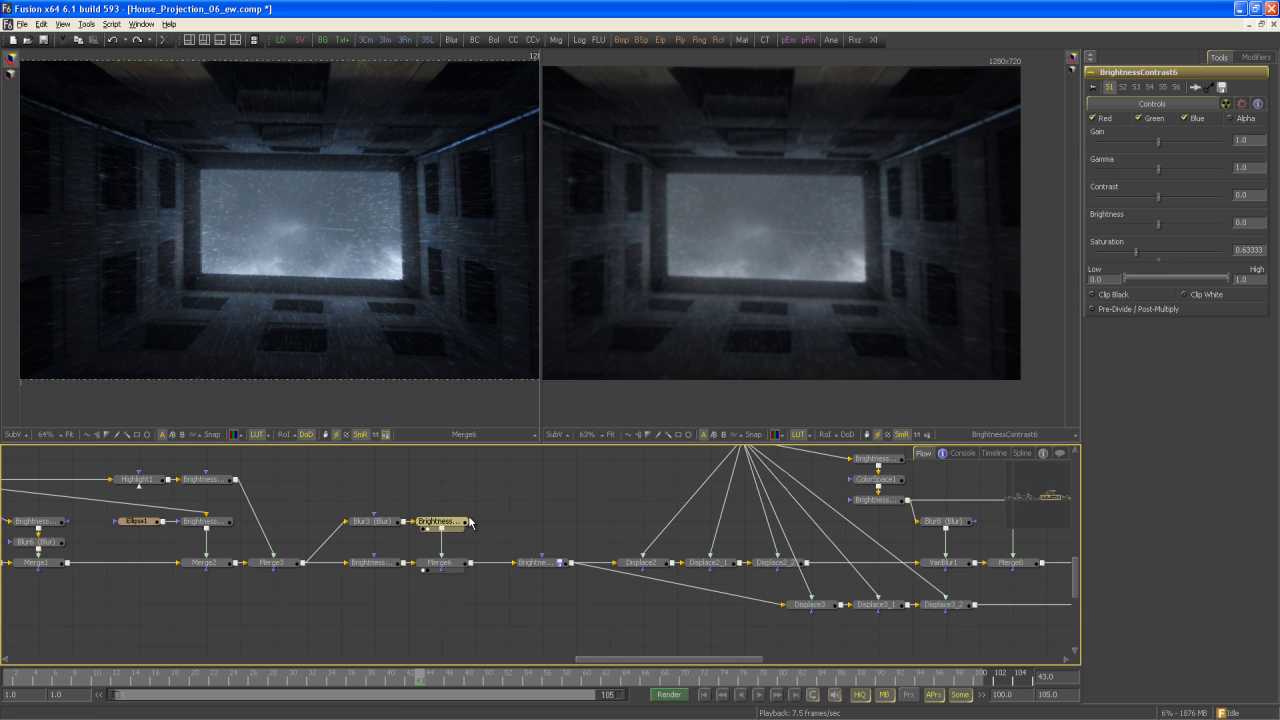
key("2")
left_click_drag(574, 584, 484, 593)
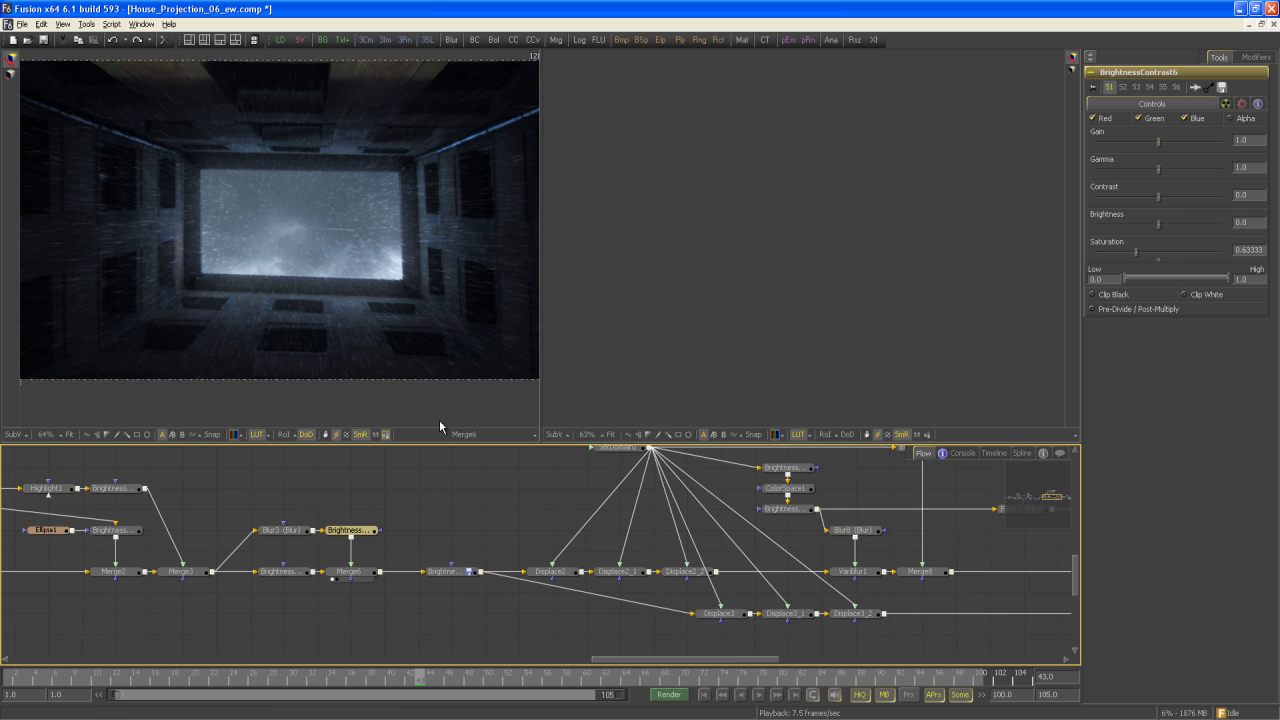
left_click(460, 571)
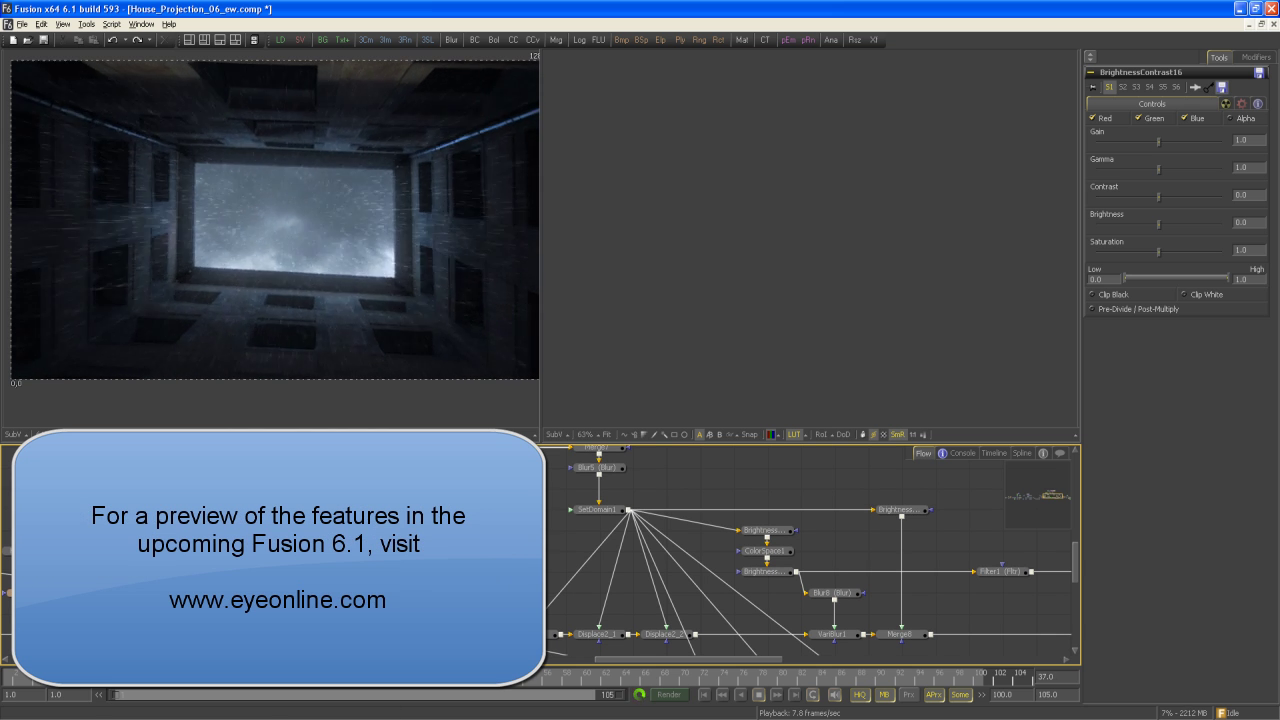
key("space")
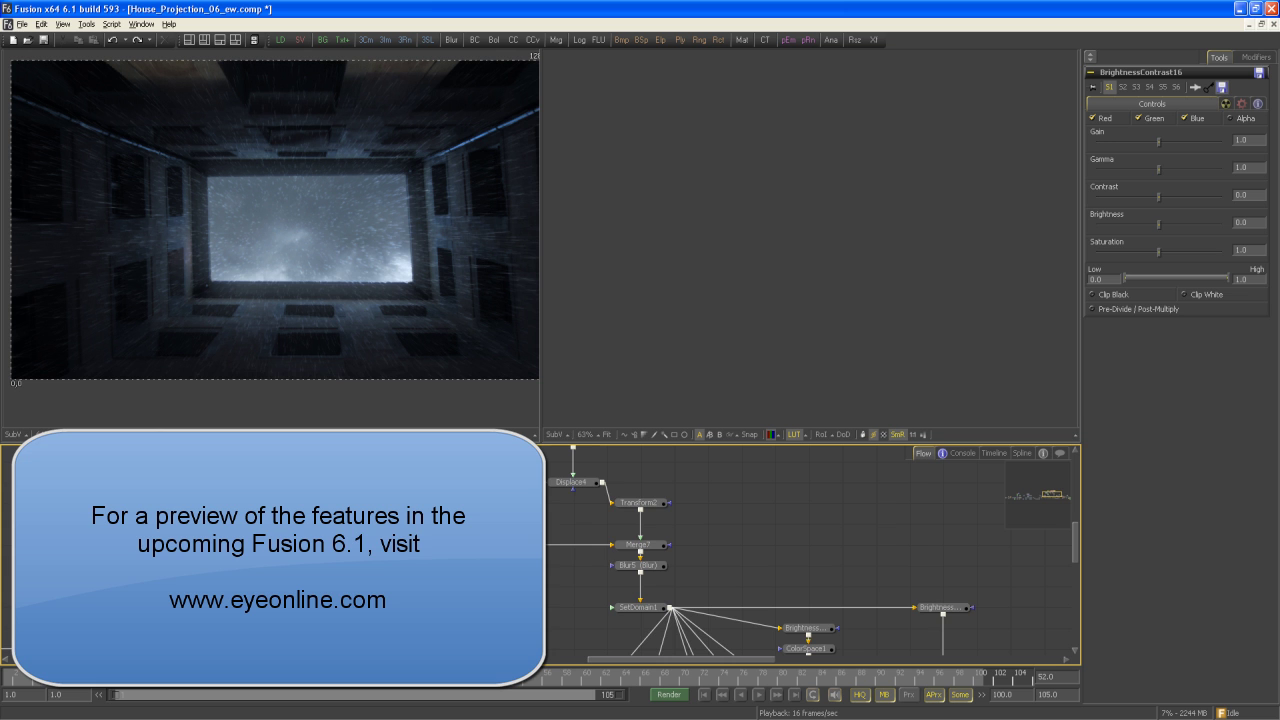
Play the RainSequence loader in the first viewer, and view the result of TimeSpeed1.
left_click_drag(265, 301, 320, 284)
scroll(320, 285, "up", 2)
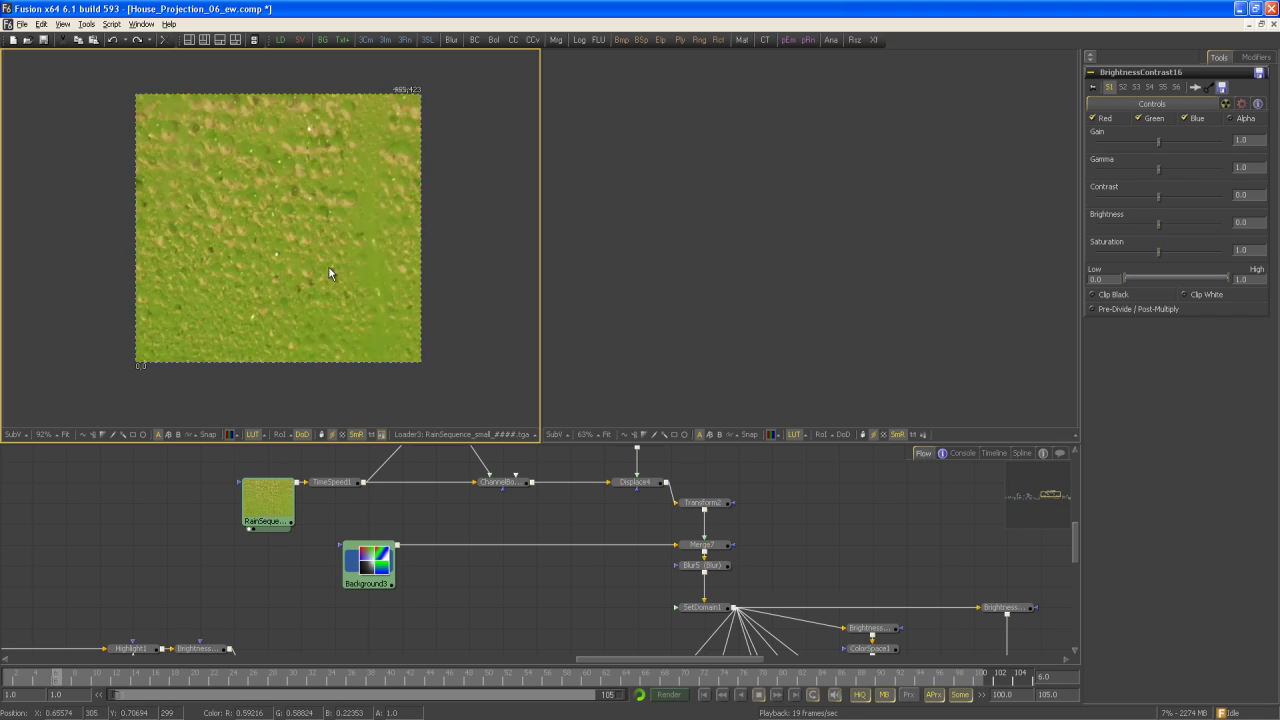
left_click_drag(343, 490, 346, 280)
View Blur4 in the first viewer, and open ChannelBooleans6's Subtract settings and load its result there.
left_click_drag(356, 490, 294, 511)
left_click_drag(336, 467, 405, 417)
left_click(420, 511)
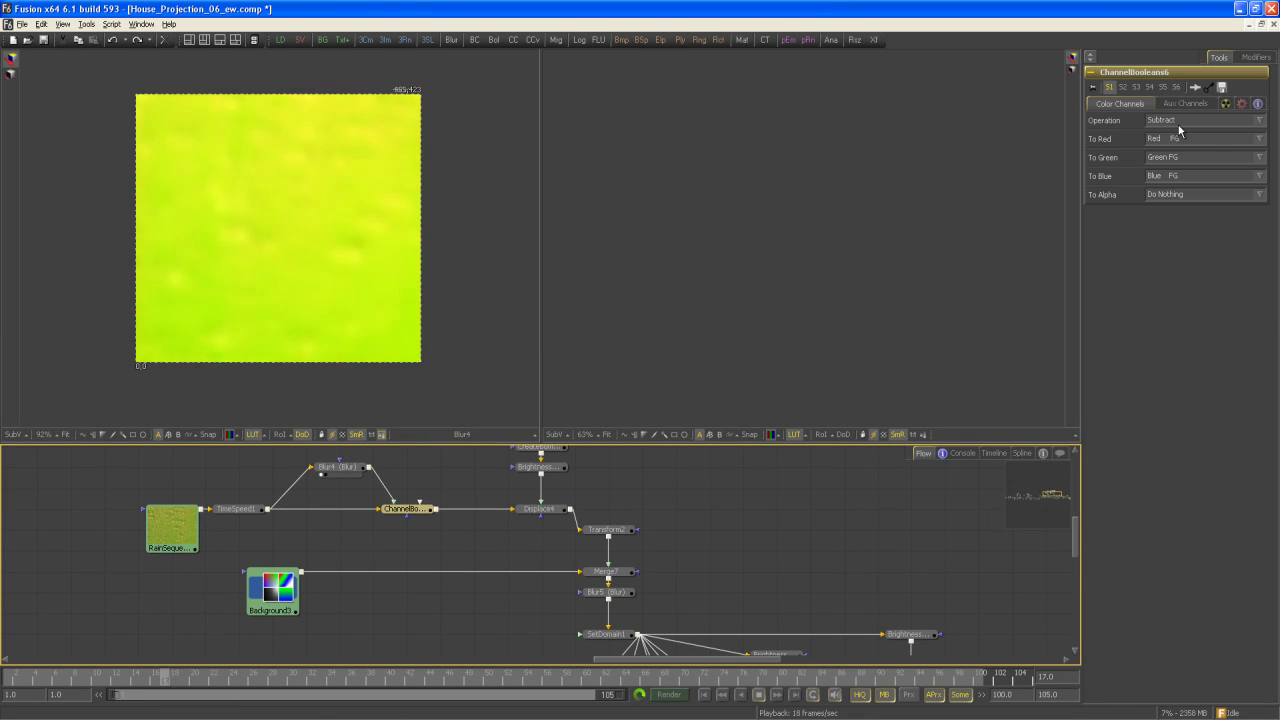
left_click_drag(420, 511, 290, 150)
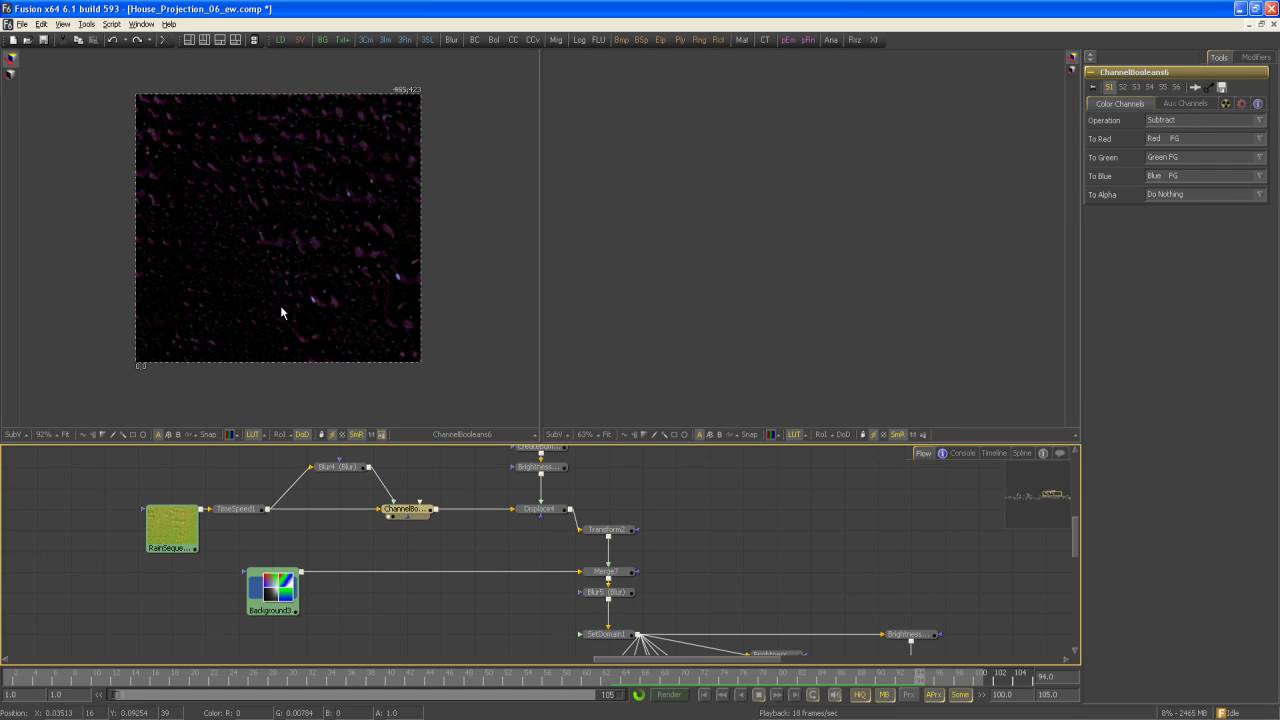
Load FastNoise1 in the first viewer and examine the animated noise sprite up close.
left_click_drag(270, 465, 268, 573)
left_click_drag(263, 520, 300, 215)
left_click_drag(400, 460, 271, 459)
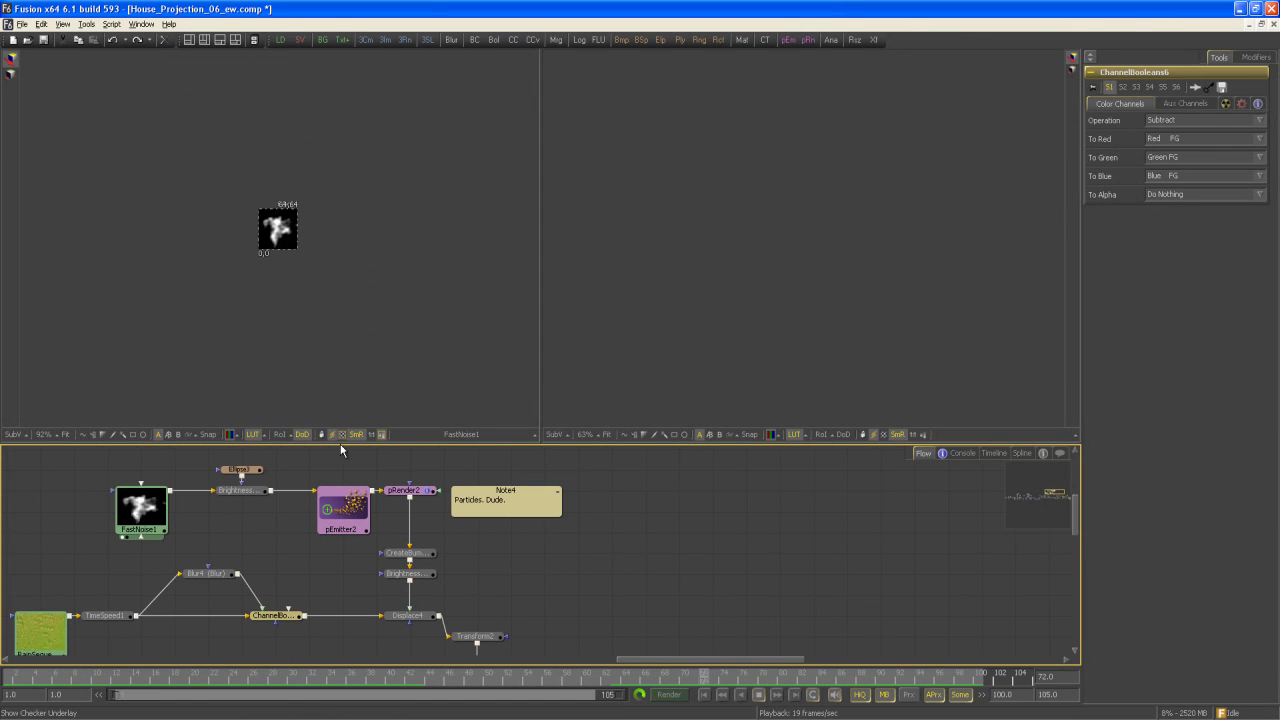
left_click_drag(296, 305, 388, 274)
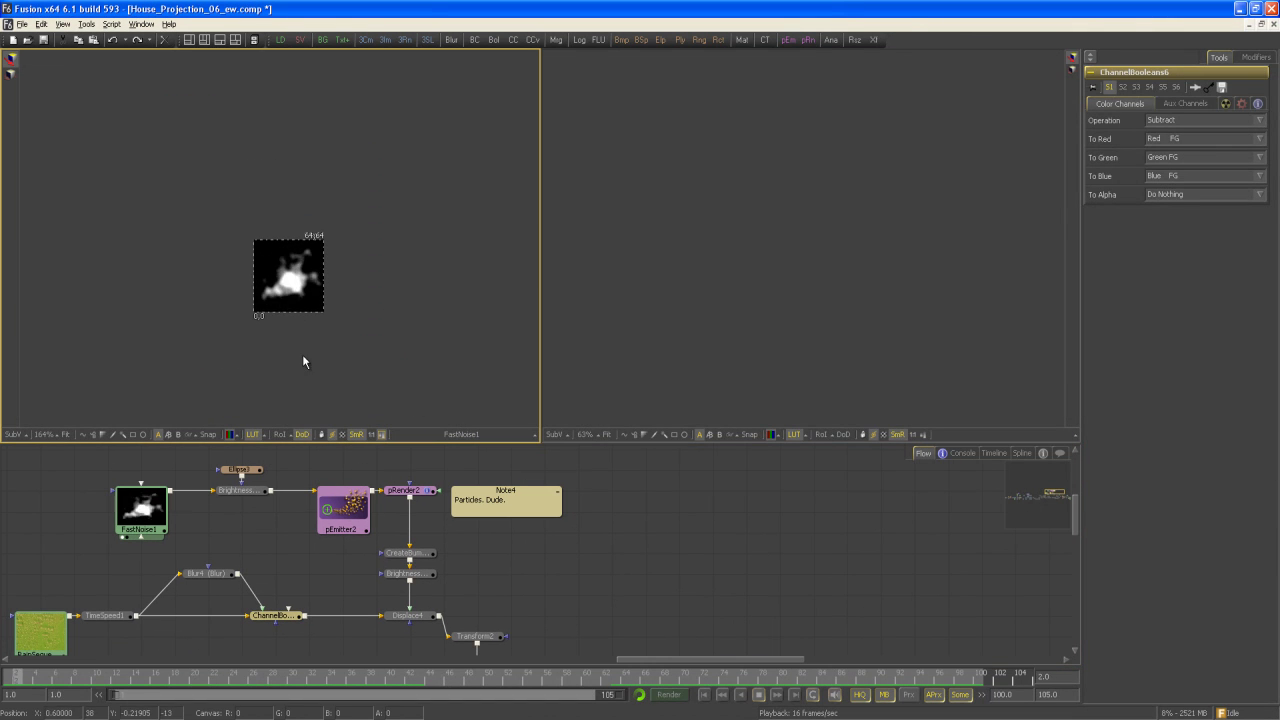
View the pRender2 particles and the CreateBumpMap2 result in the first viewer.
left_click_drag(366, 528, 365, 320)
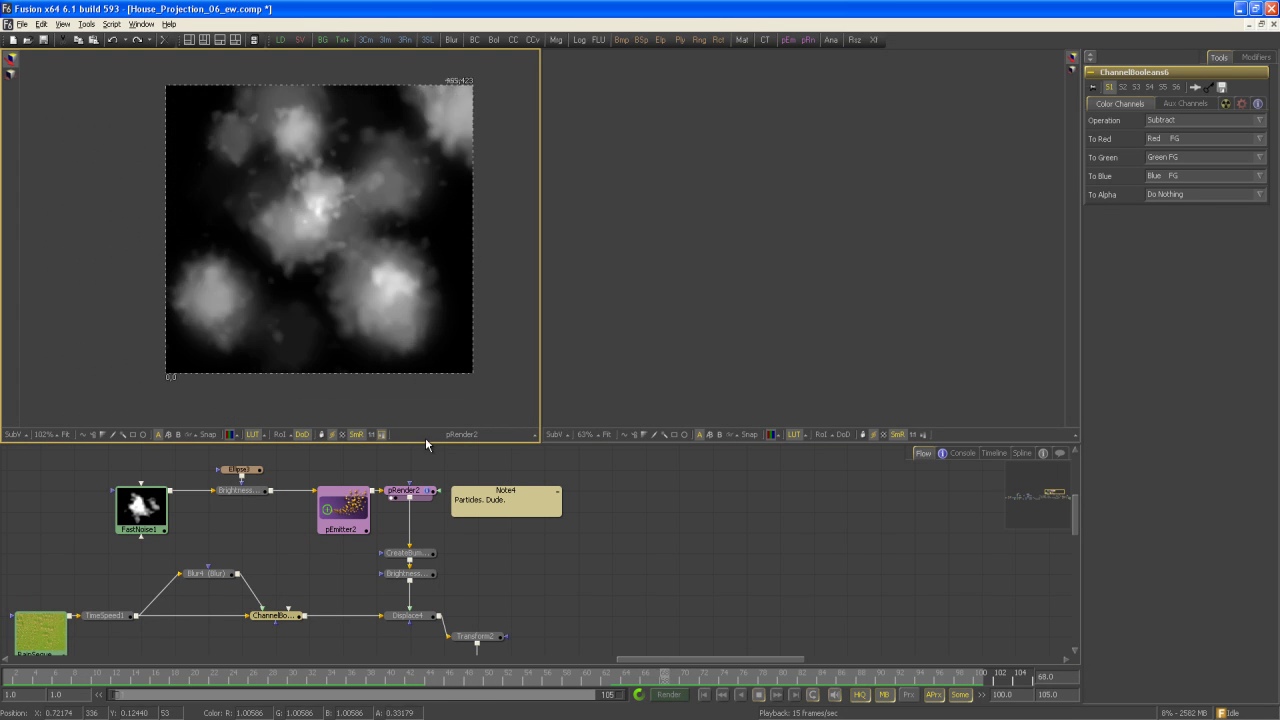
left_click_drag(420, 562, 453, 202)
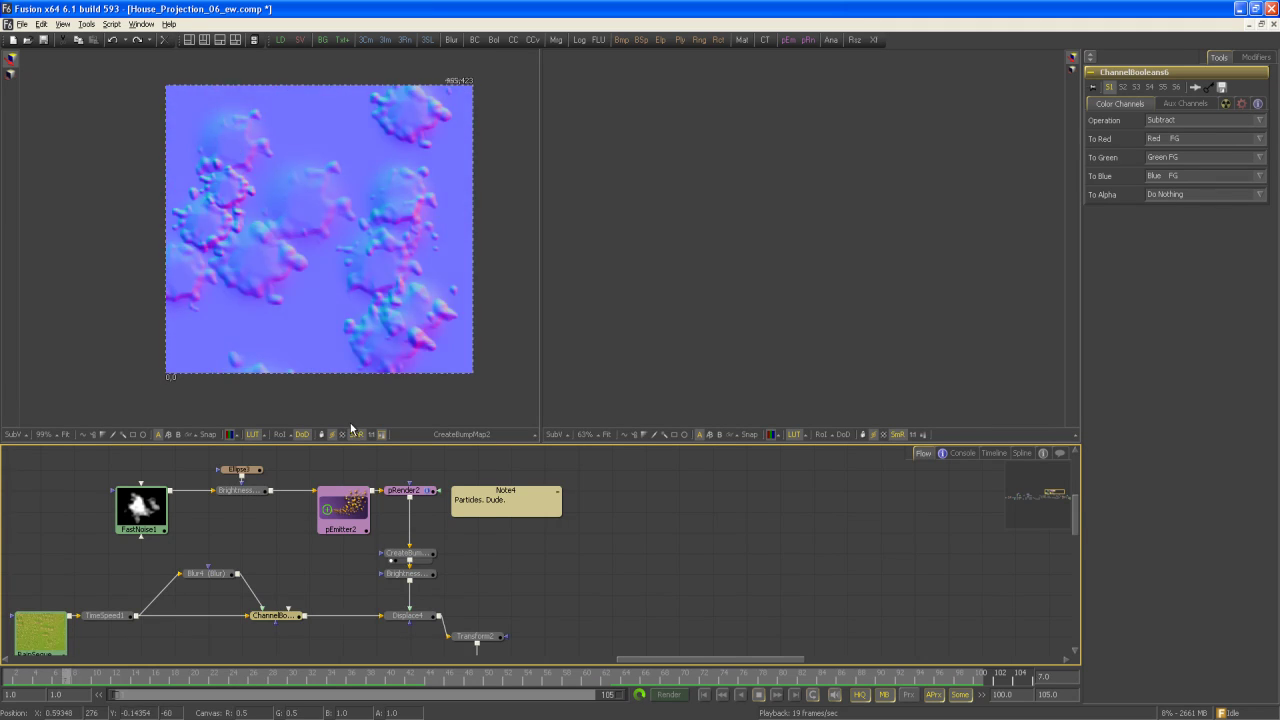
left_click_drag(354, 554, 352, 544)
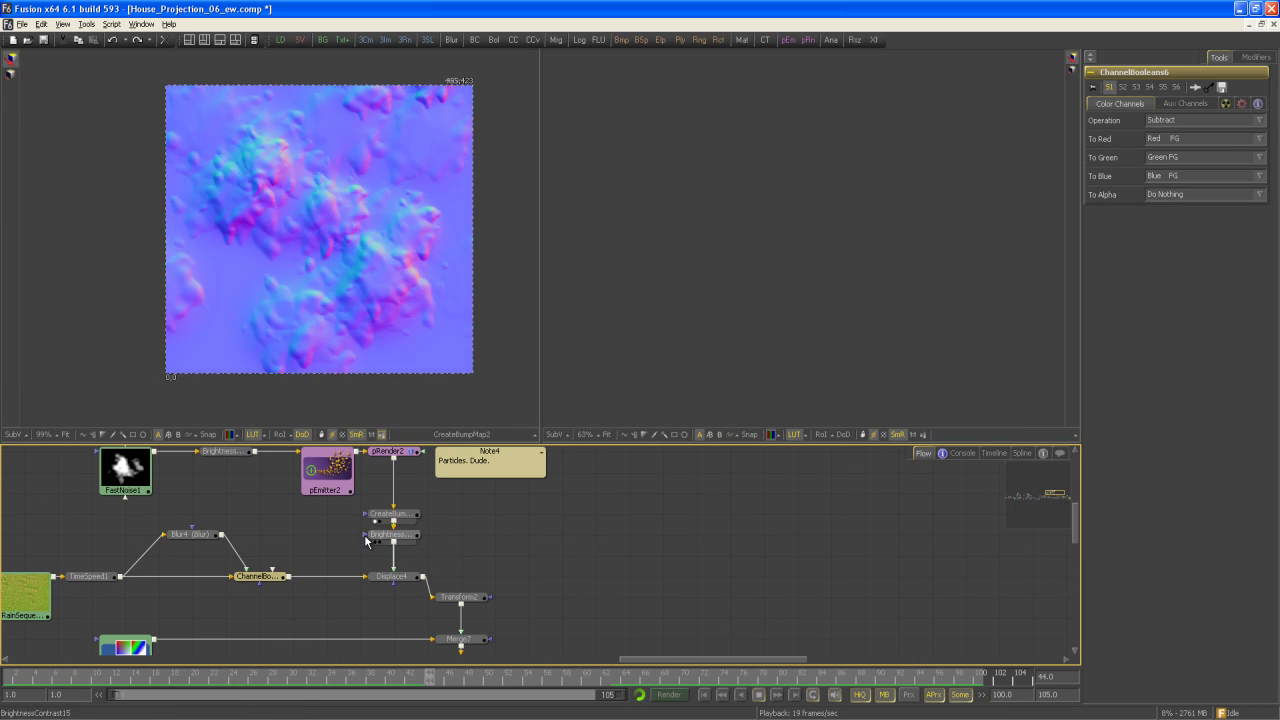
View ChannelBooleans6 in the first viewer again, and load SetDomain1 in both viewers.
left_click_drag(275, 584, 350, 302)
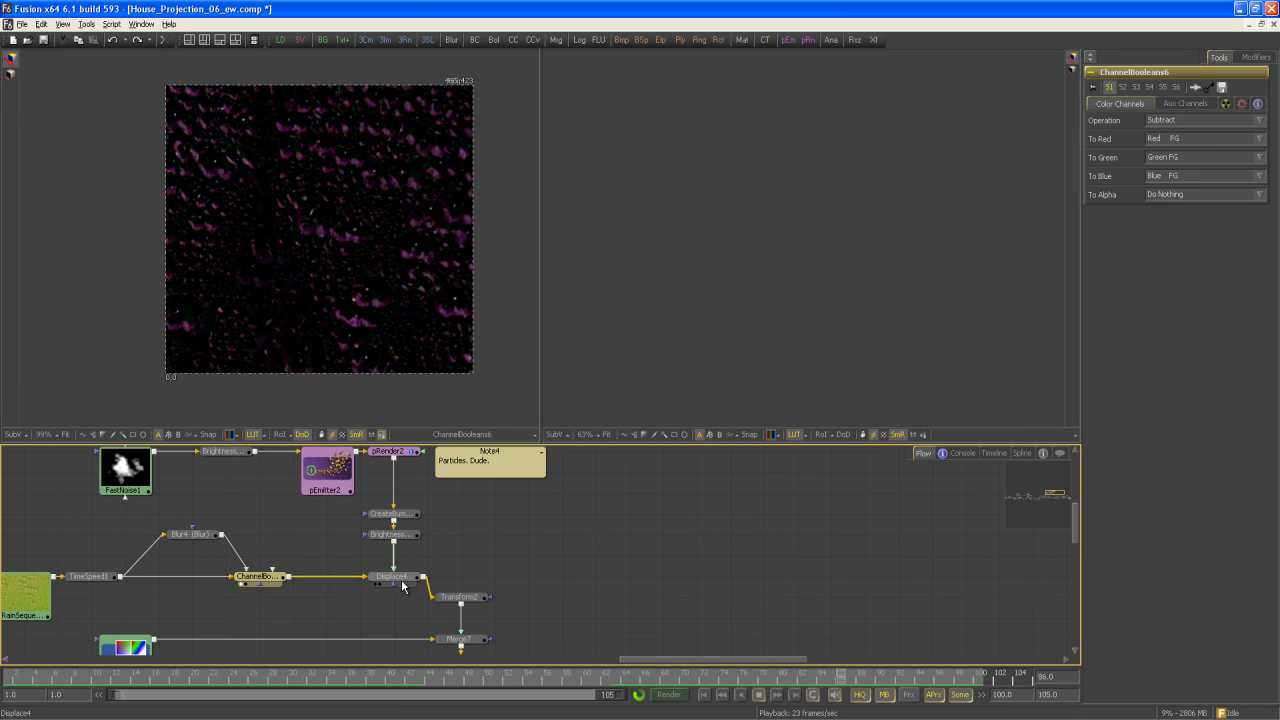
scroll(326, 299, "up", 2)
left_click_drag(509, 620, 463, 535)
left_click_drag(438, 582, 452, 310)
key("2")
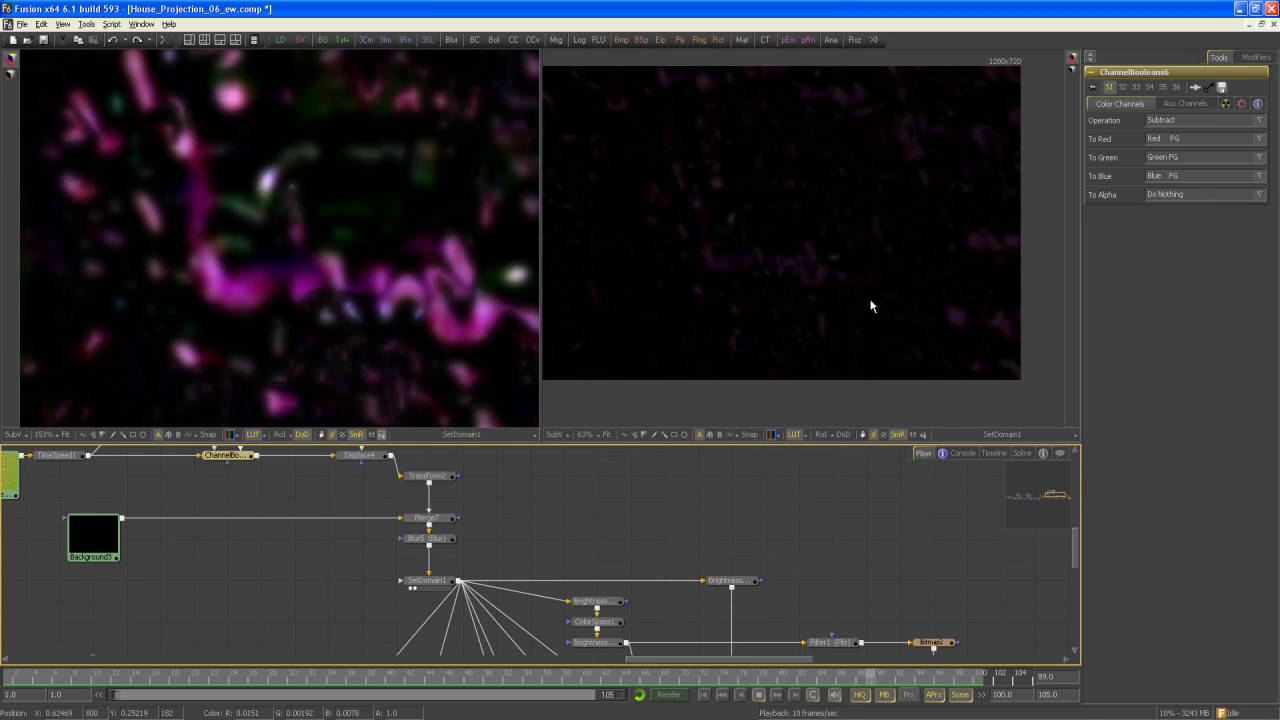
Turn on normalized image display in the second viewer and turn it off in the first, with both images zoomed out.
scroll(762, 304, "down", 1)
left_click(920, 435)
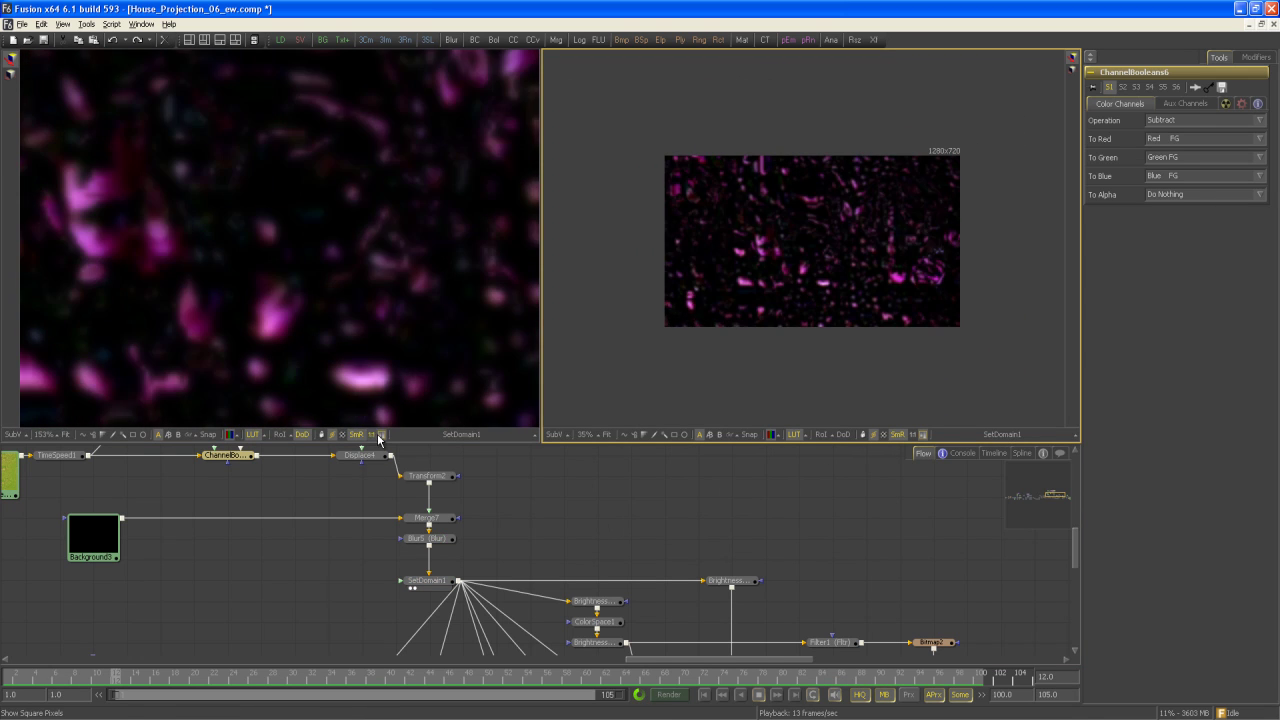
scroll(293, 395, "down", 3)
Load BrightnessContrast16 in the first viewer and open Displace2's settings.
left_click_drag(402, 602, 348, 485)
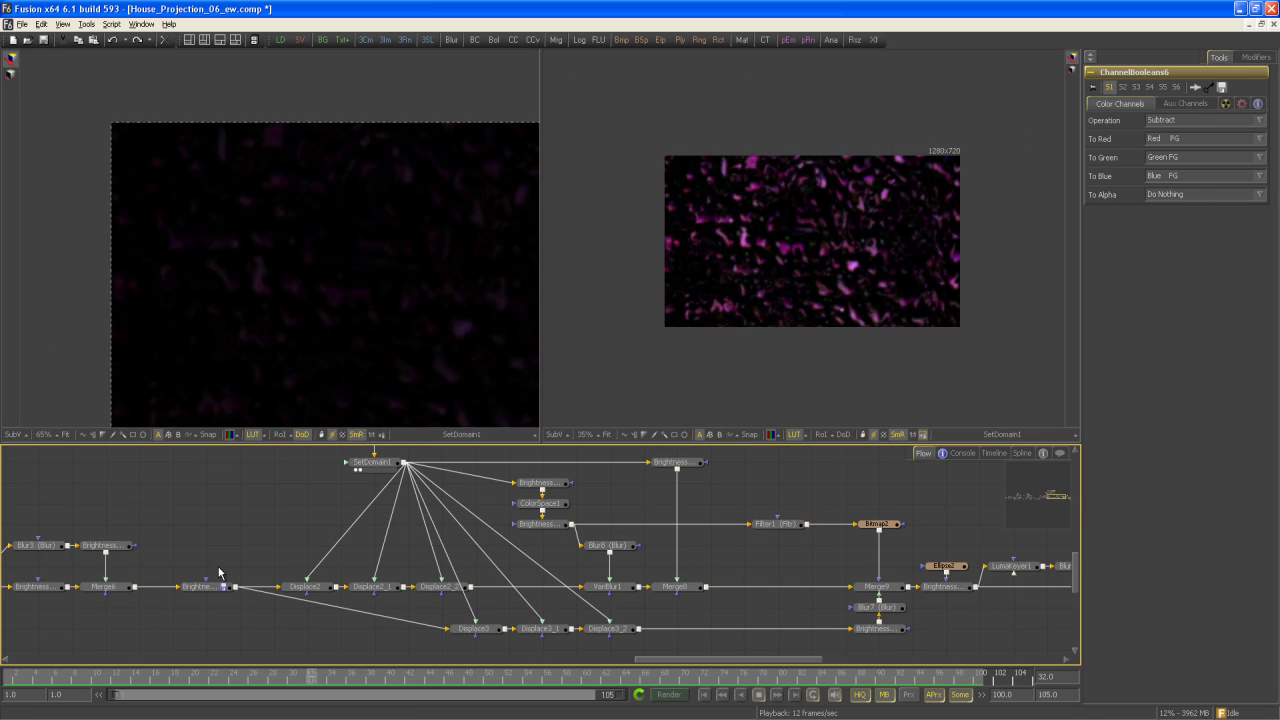
key("1")
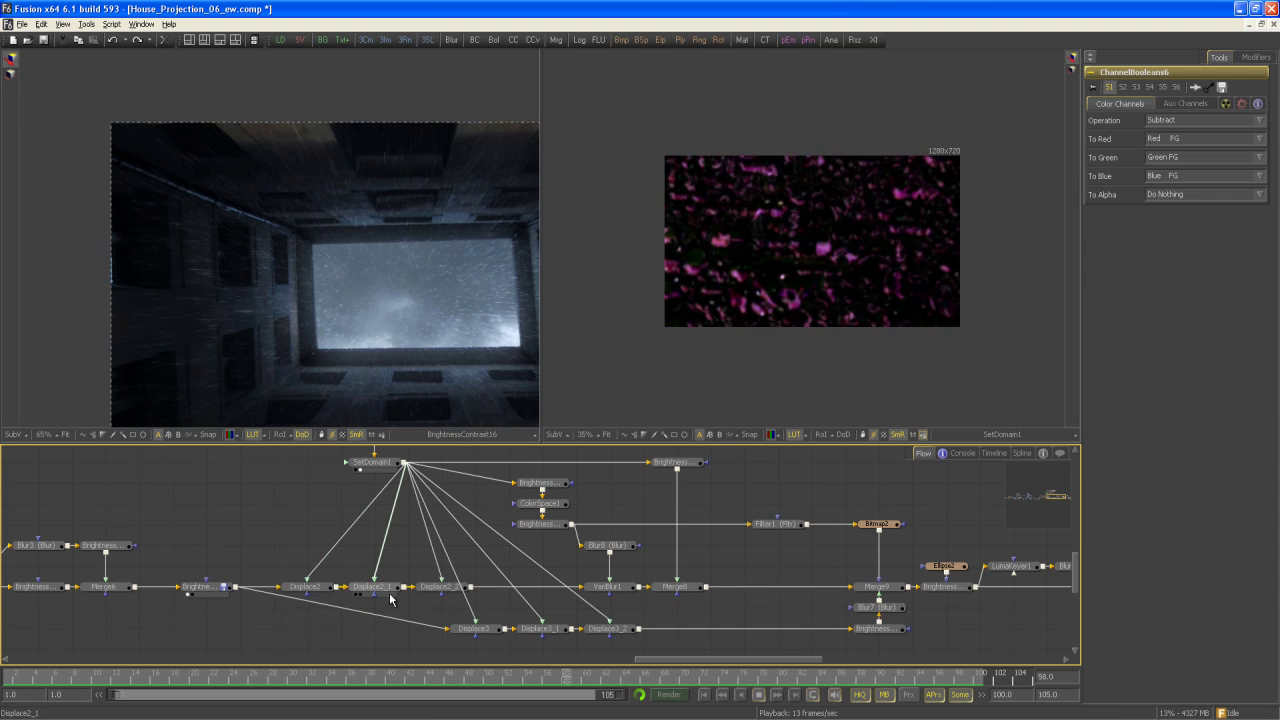
left_click(308, 588)
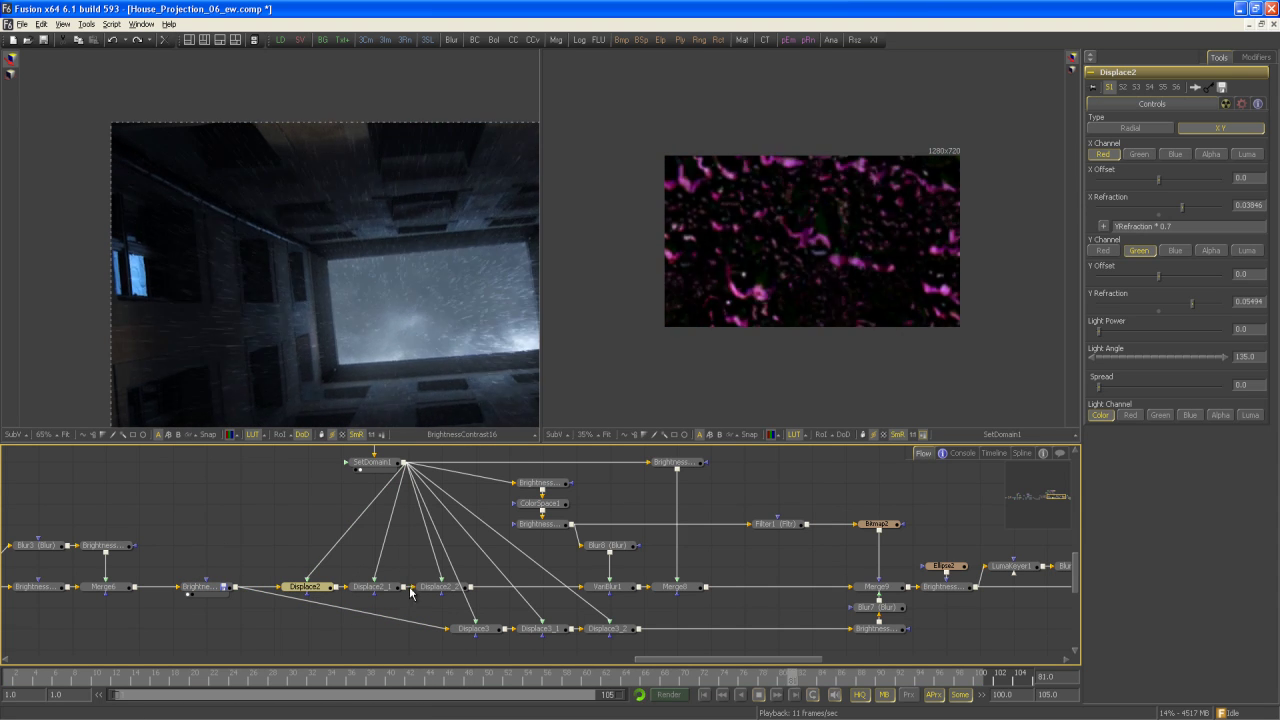
Load Displace2, Displace2_1 and Displace2_2 in turn in the first viewer, and examine the sky opening's edges up close.
left_click_drag(346, 300, 290, 283)
scroll(290, 283, "up", 3)
left_click(308, 587)
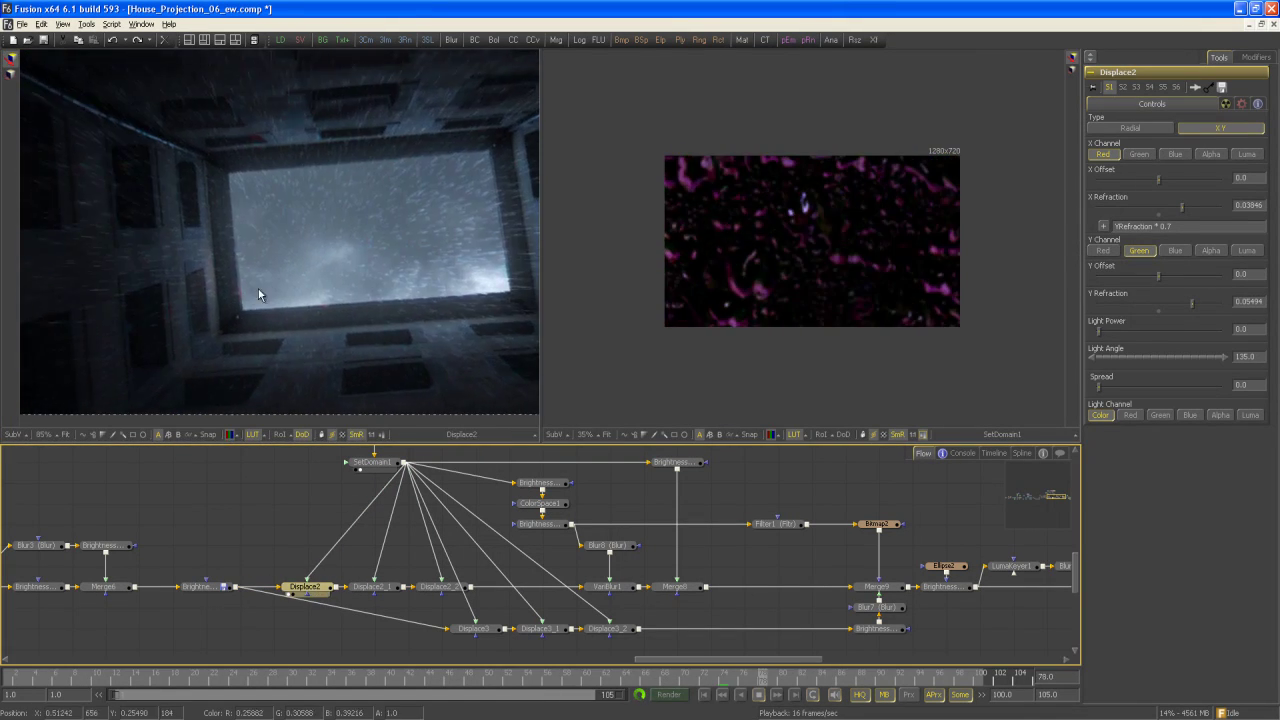
scroll(302, 263, "up", 3)
scroll(346, 300, "down", 1)
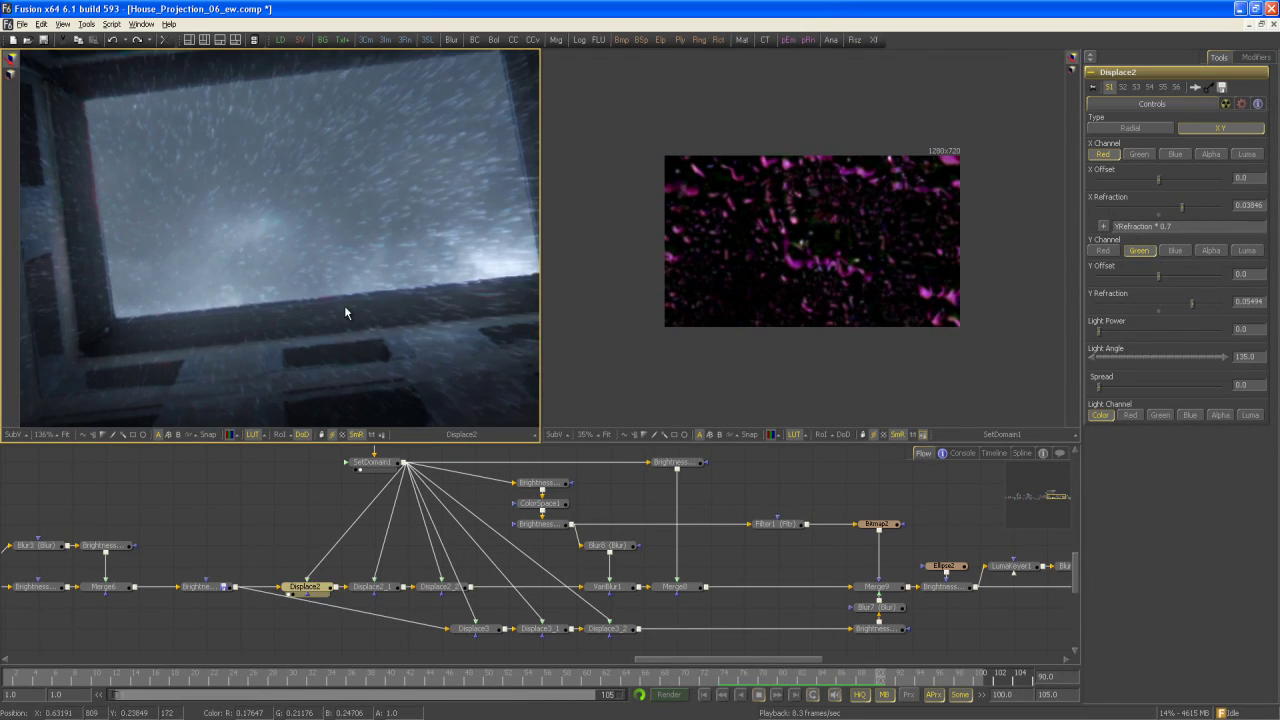
left_click_drag(385, 589, 297, 232)
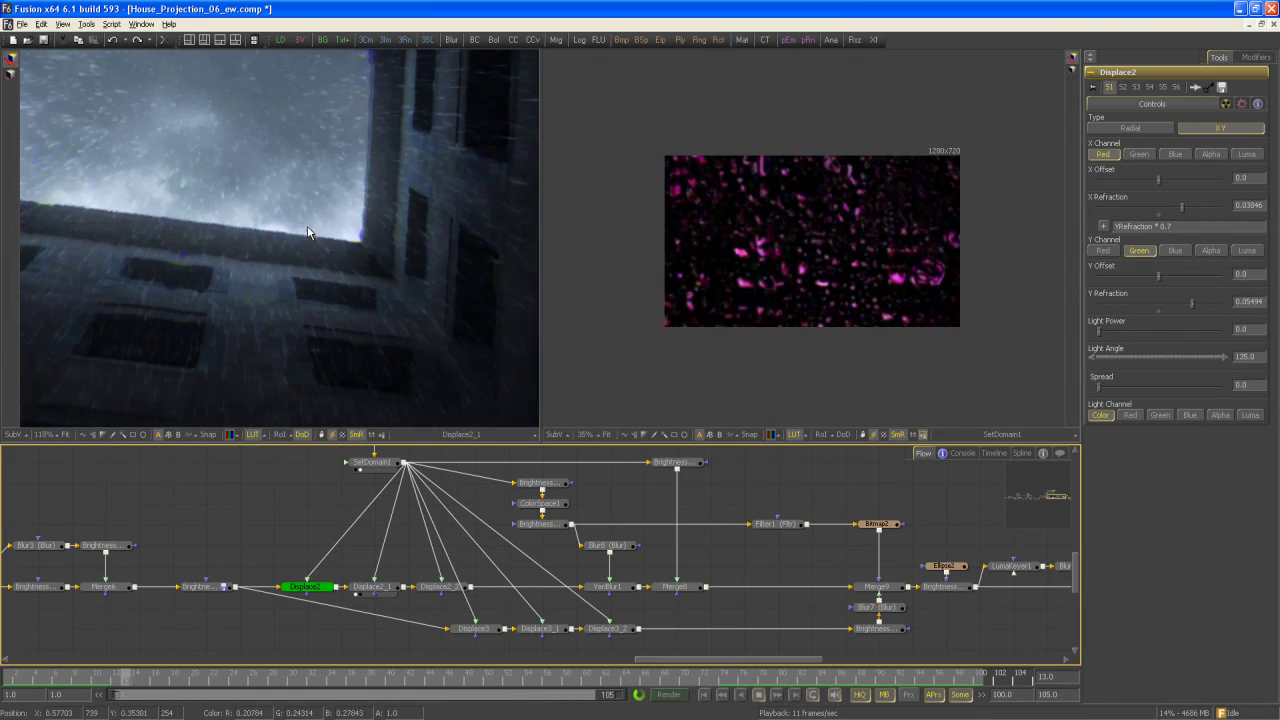
left_click_drag(428, 586, 405, 198)
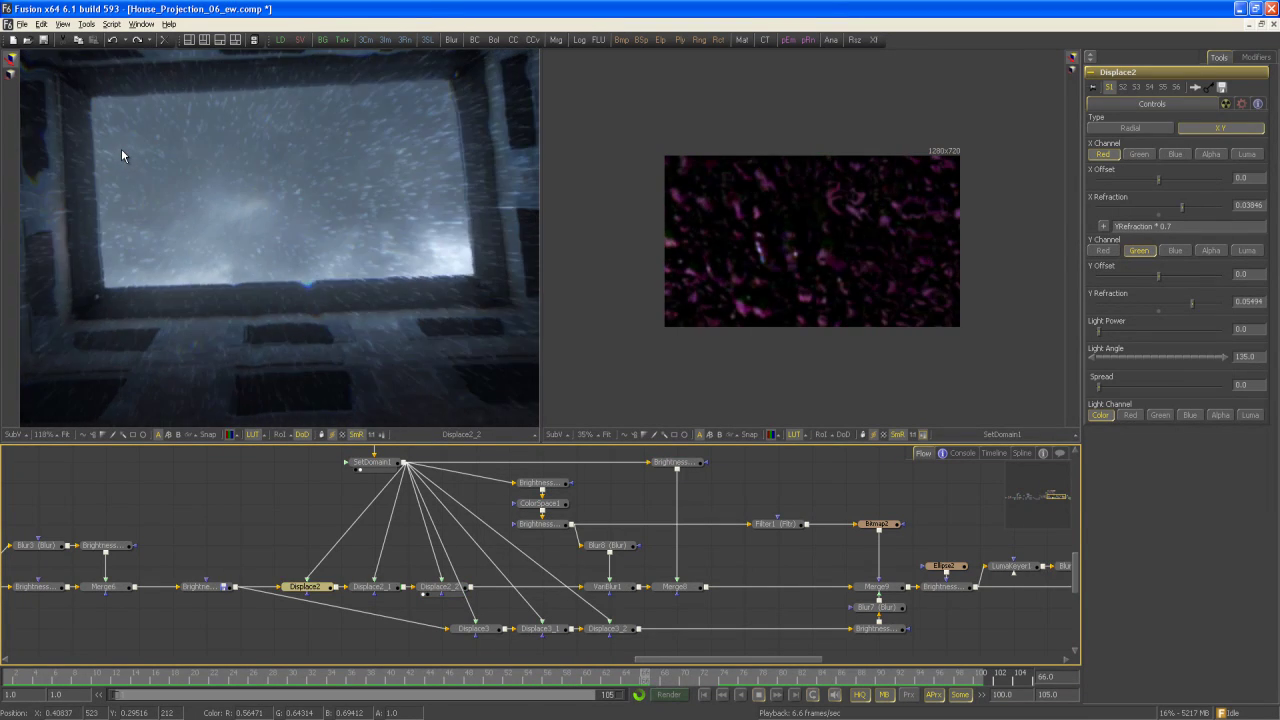
View BrightnessContrast8 in the second viewer and open ColorSpace1's settings.
left_click_drag(581, 494, 683, 524)
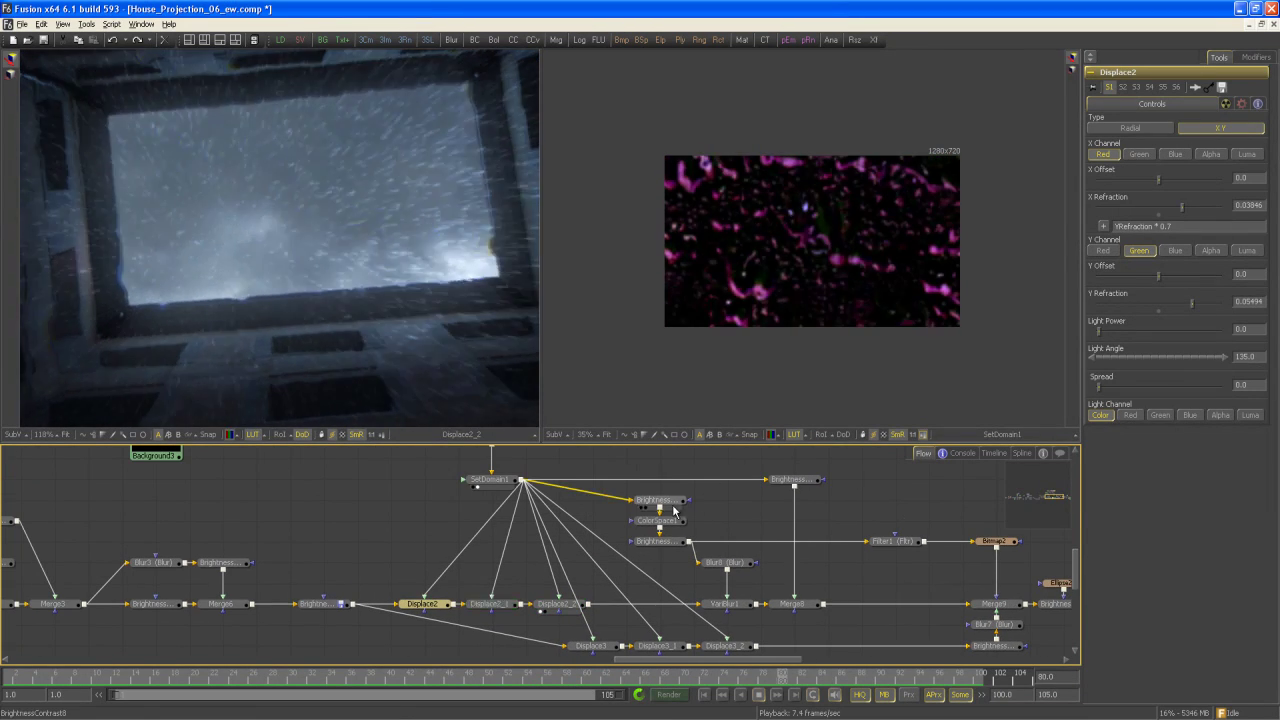
left_click(681, 522)
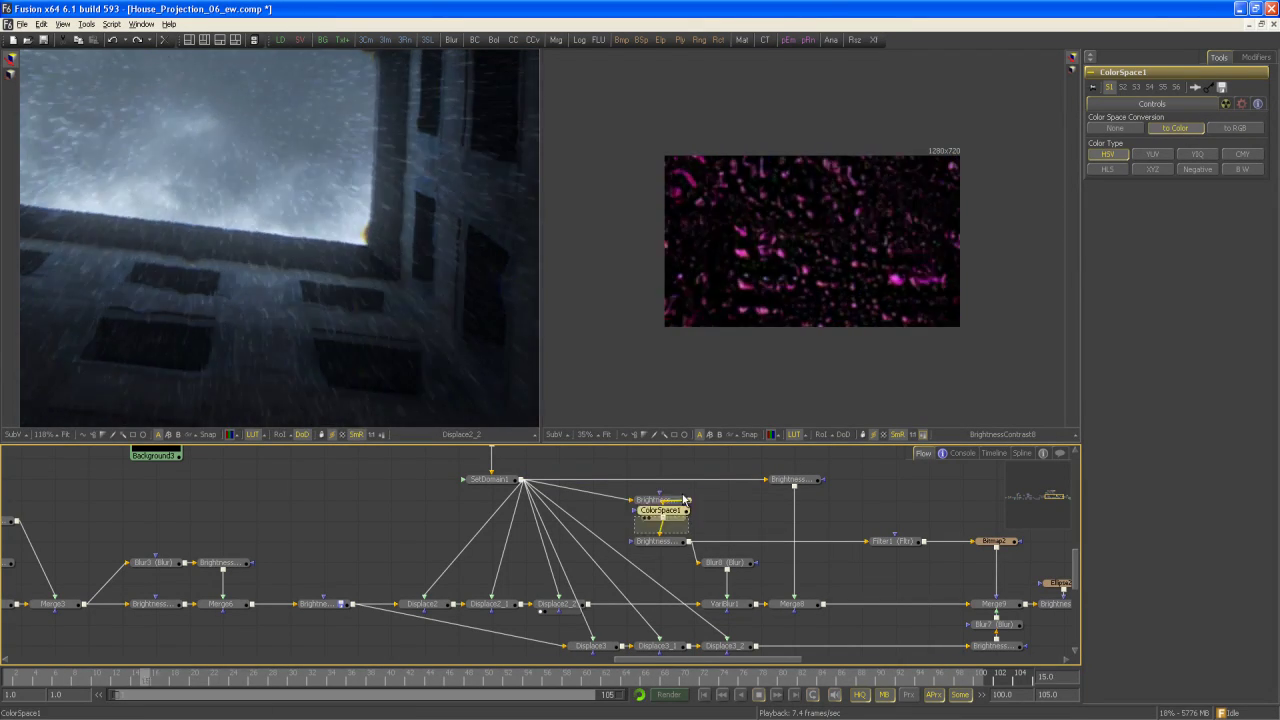
View ColorSpace1, BrightnessContrast10 and Blur8 in turn in the second viewer.
left_click_drag(674, 524, 834, 251)
left_click_drag(669, 540, 924, 417)
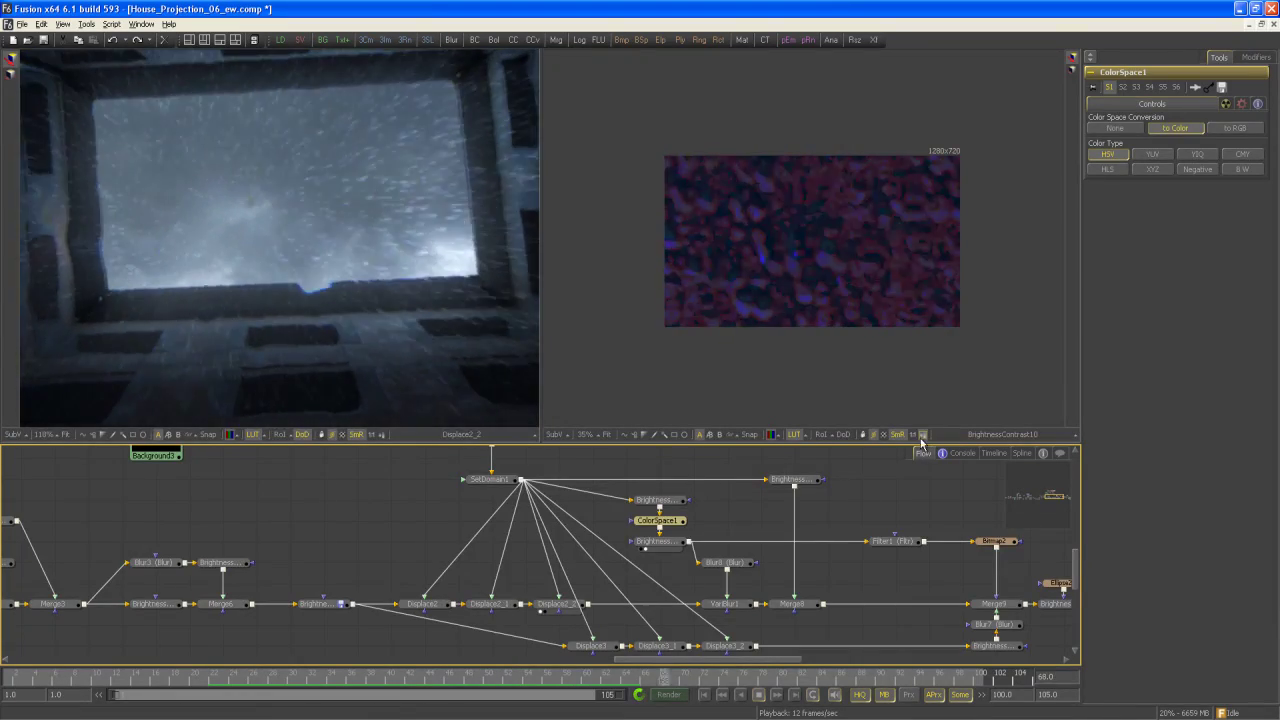
left_click_drag(738, 575, 760, 400)
Load VariBlur1 in the first viewer and open its settings to examine the blurred rain image.
left_click_drag(757, 514, 580, 532)
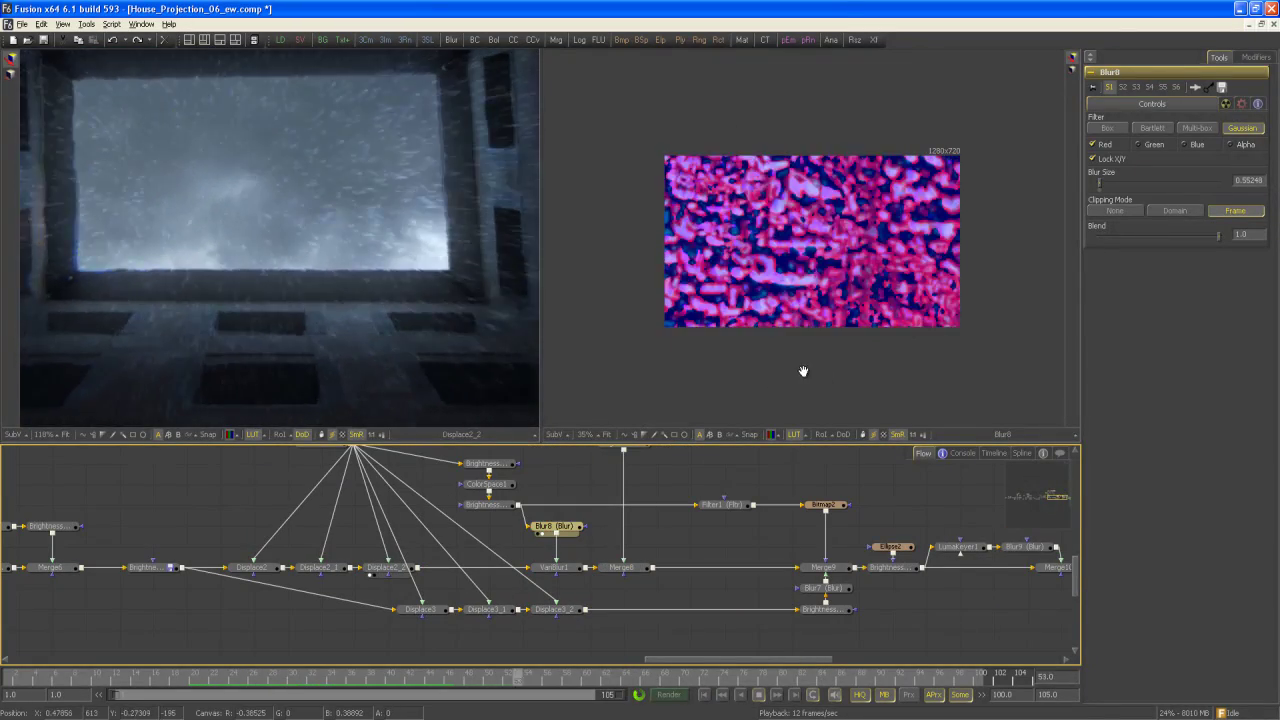
left_click_drag(572, 577, 432, 558)
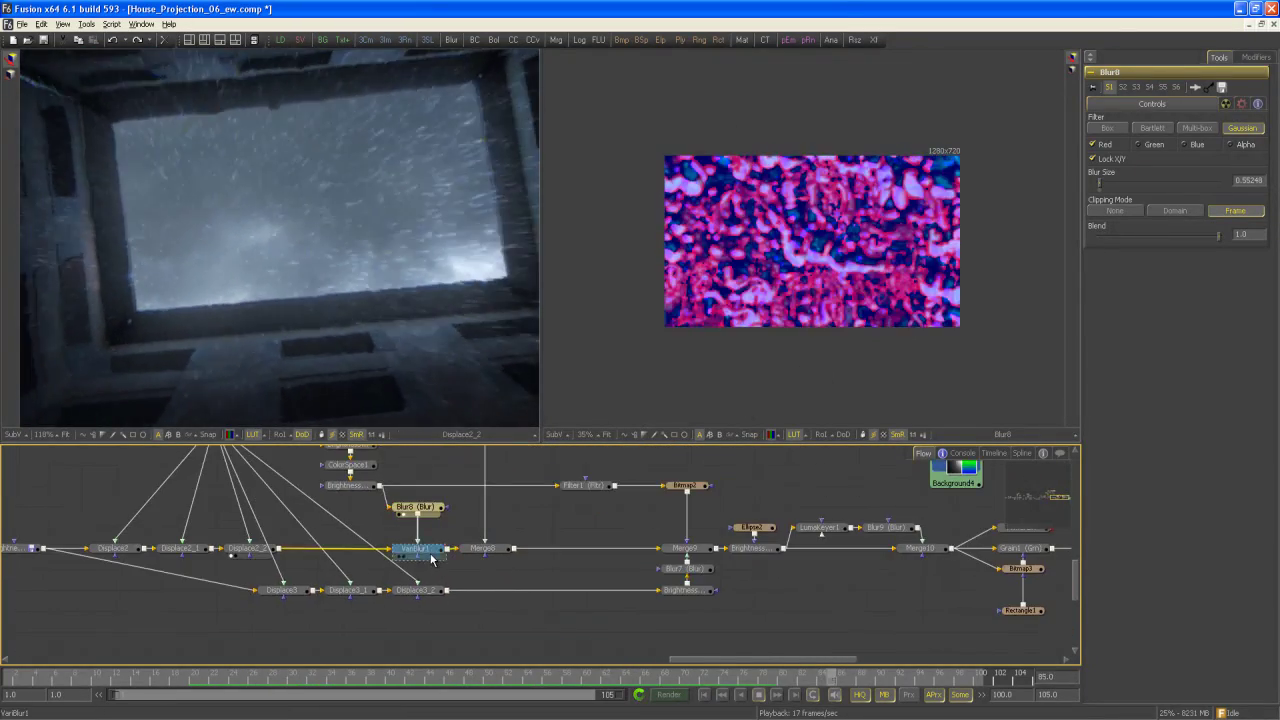
left_click(425, 549)
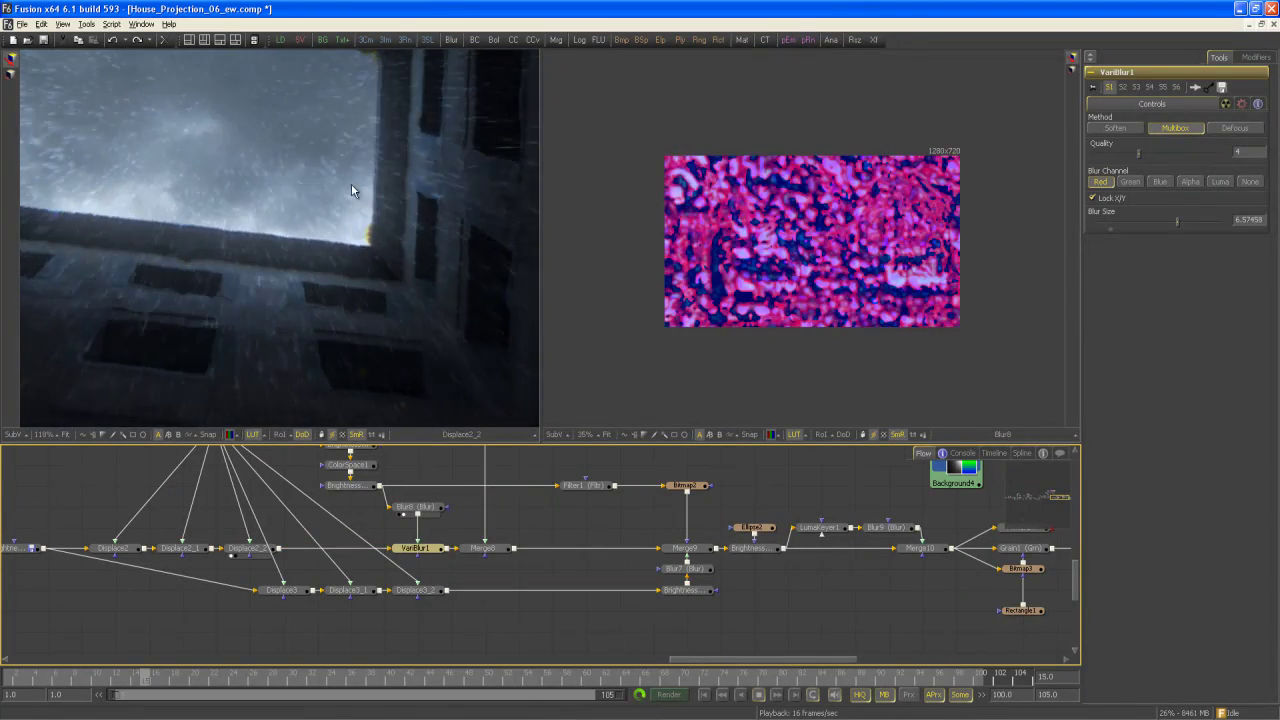
key("1")
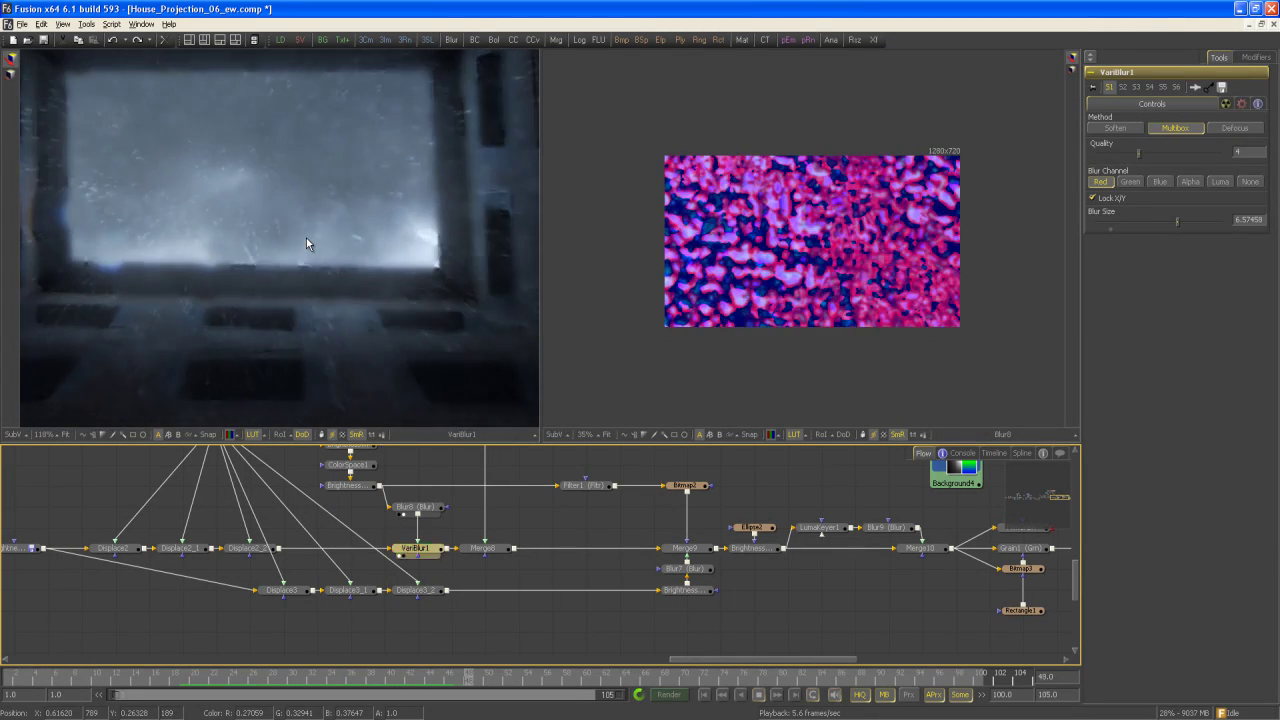
View BrightnessContrast9 in the second viewer and Merge8 in the first, with Merge8's settings open.
left_click_drag(503, 496, 632, 563)
left_click_drag(612, 490, 690, 345)
left_click_drag(643, 577, 480, 500)
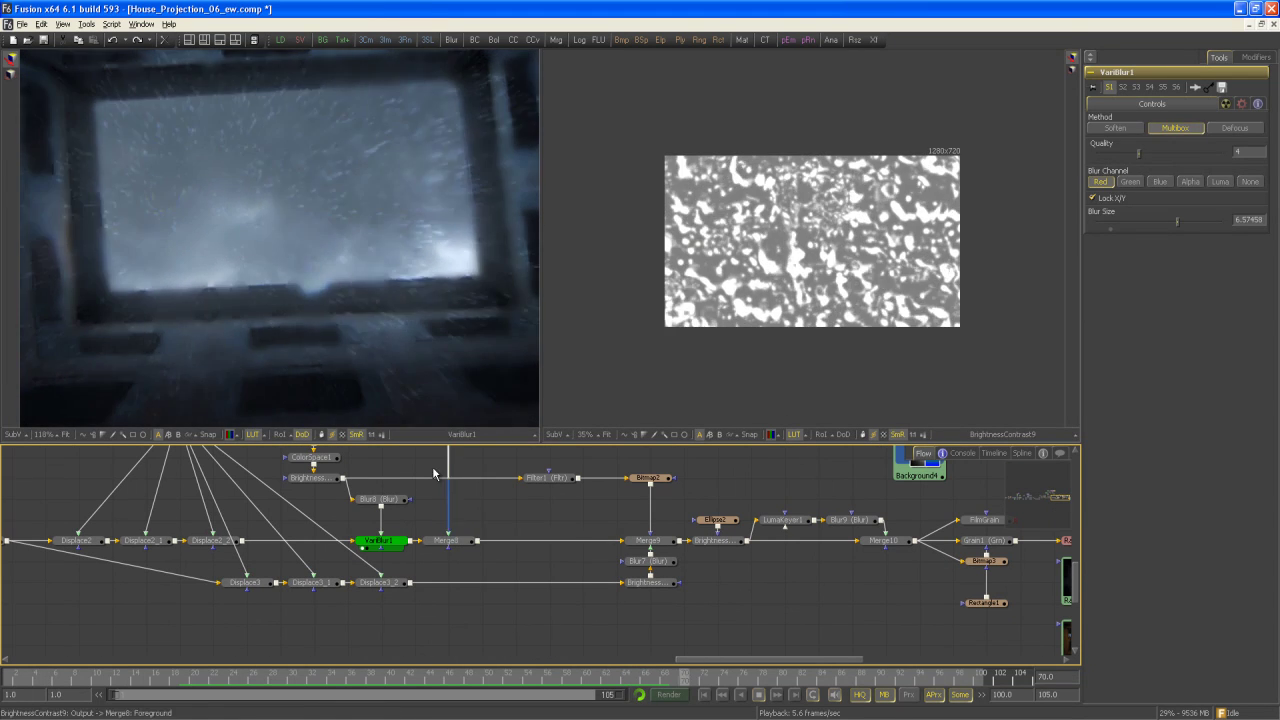
left_click(466, 547)
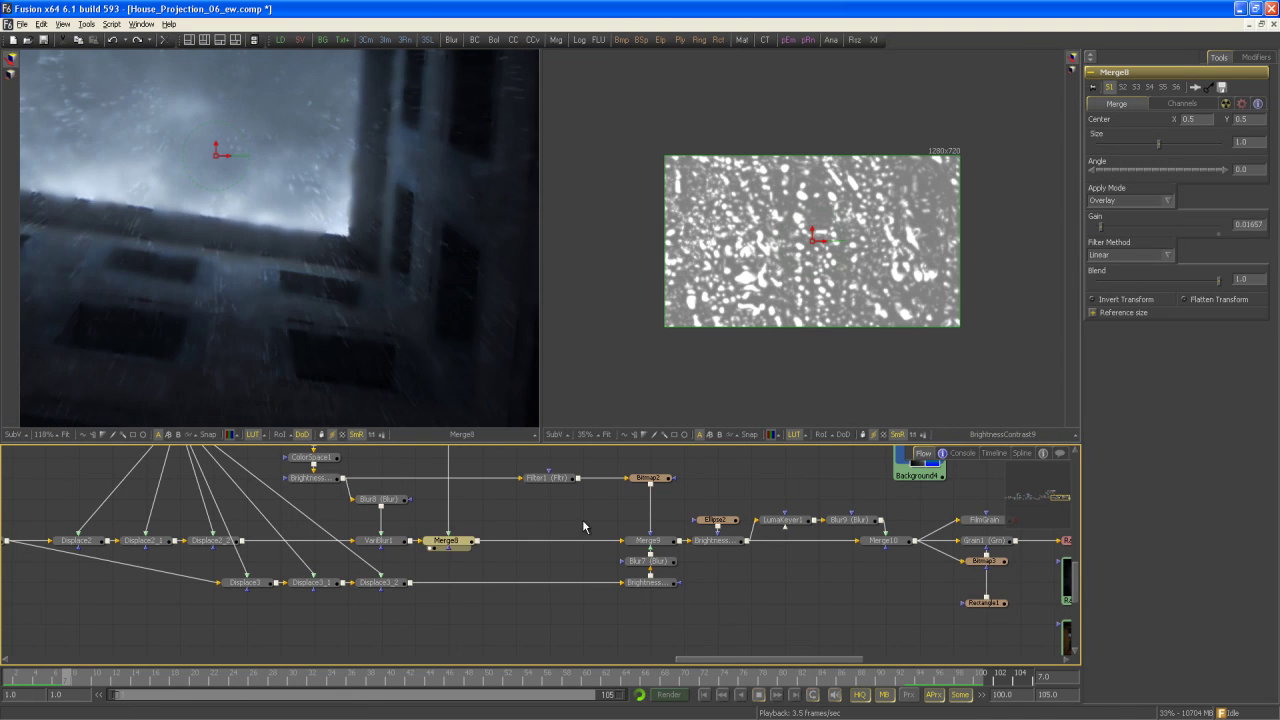
View Filter1 and Bitmap2 in turn in the second viewer, and examine Bitmap2's droplet outlines up close.
left_click_drag(614, 510, 620, 533)
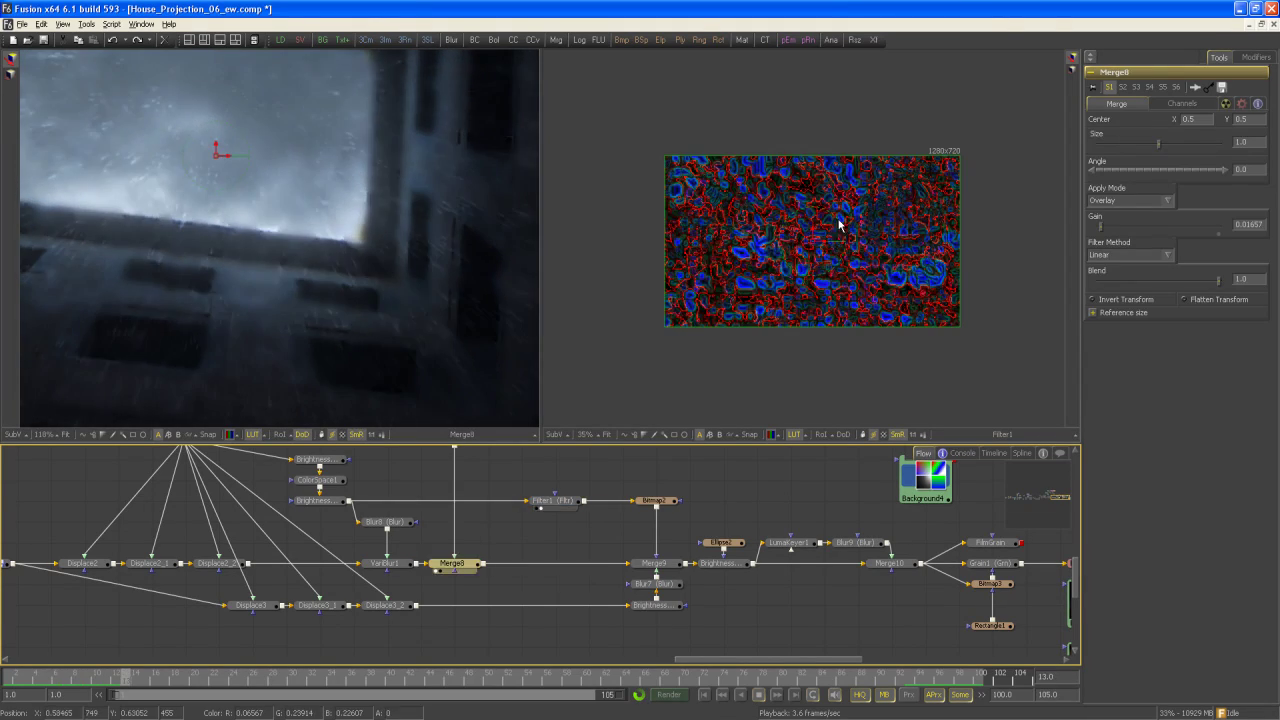
left_click_drag(655, 501, 815, 212)
scroll(857, 238, "up", 1)
left_click_drag(660, 382, 788, 343)
Load Displace3_2, Merge8 and BrightnessContrast13 in turn in the first viewer to compare the image around Merge9.
left_click_drag(615, 519, 701, 497)
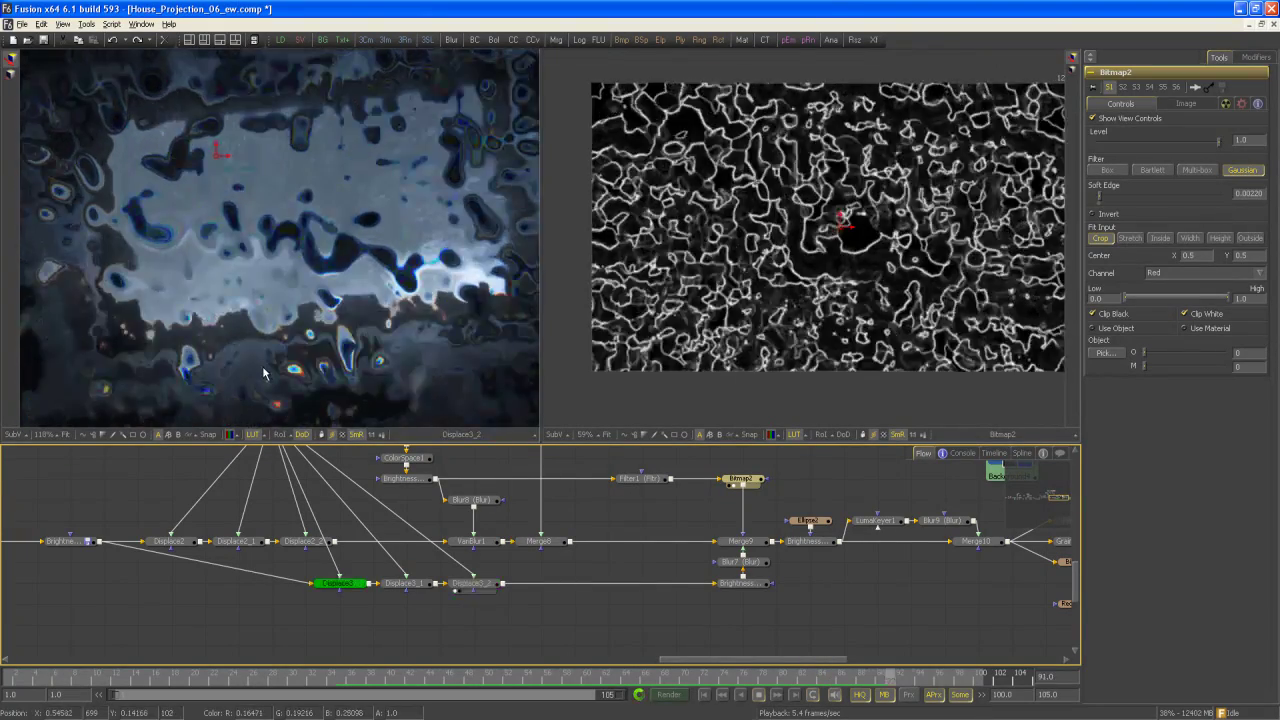
left_click_drag(540, 542, 403, 245)
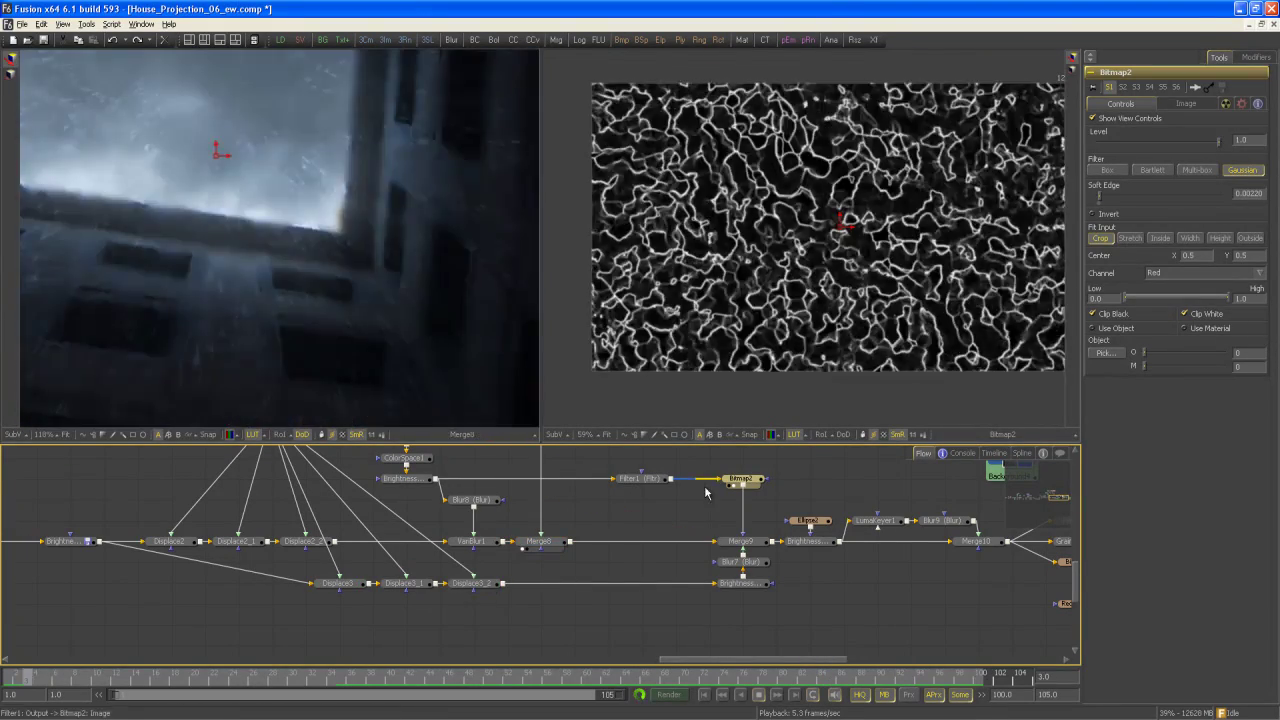
left_click_drag(795, 480, 523, 499)
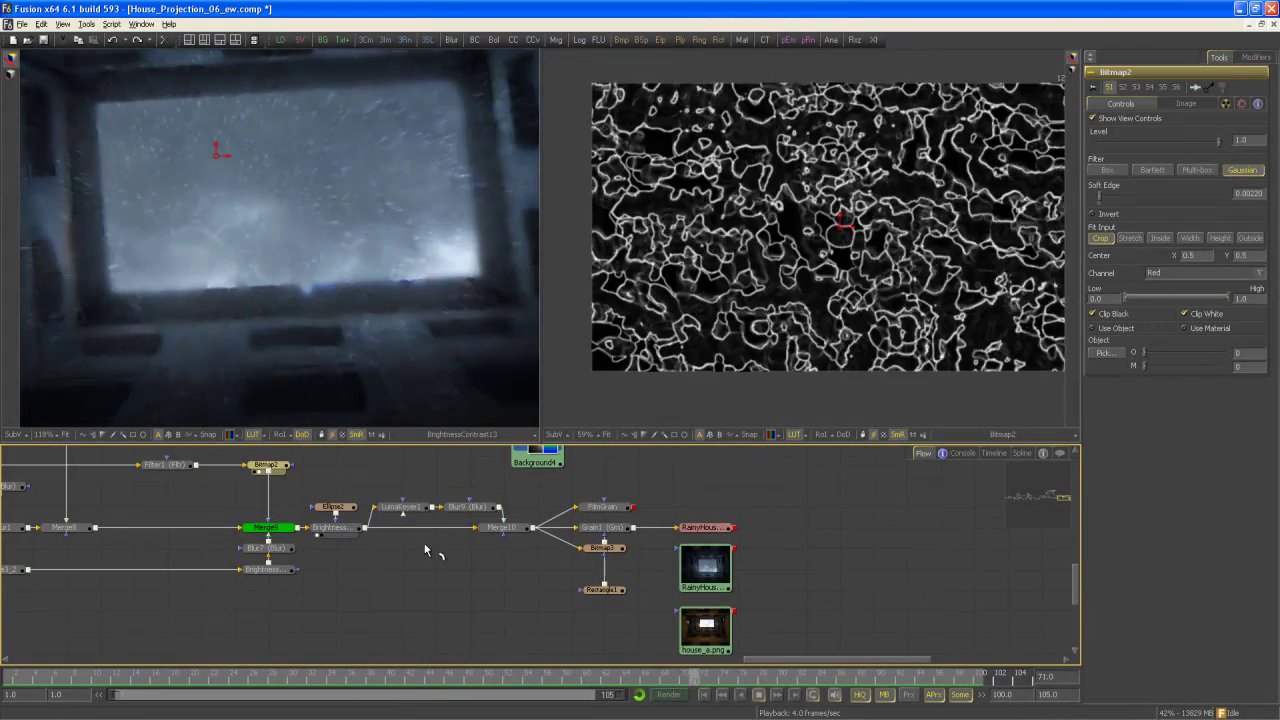
View LumaKeyer1 and Blur9 in turn in the second viewer, and load Merge10 in the first to examine the glow.
left_click_drag(420, 515, 937, 256)
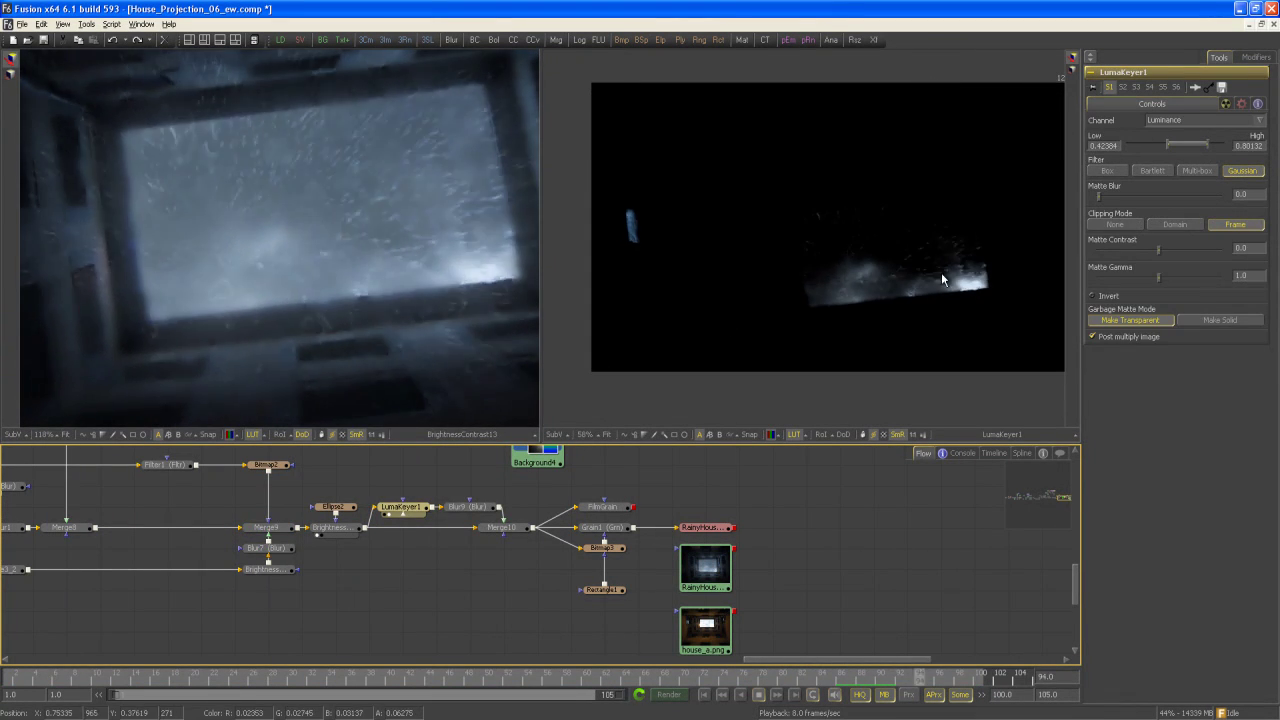
left_click(478, 510)
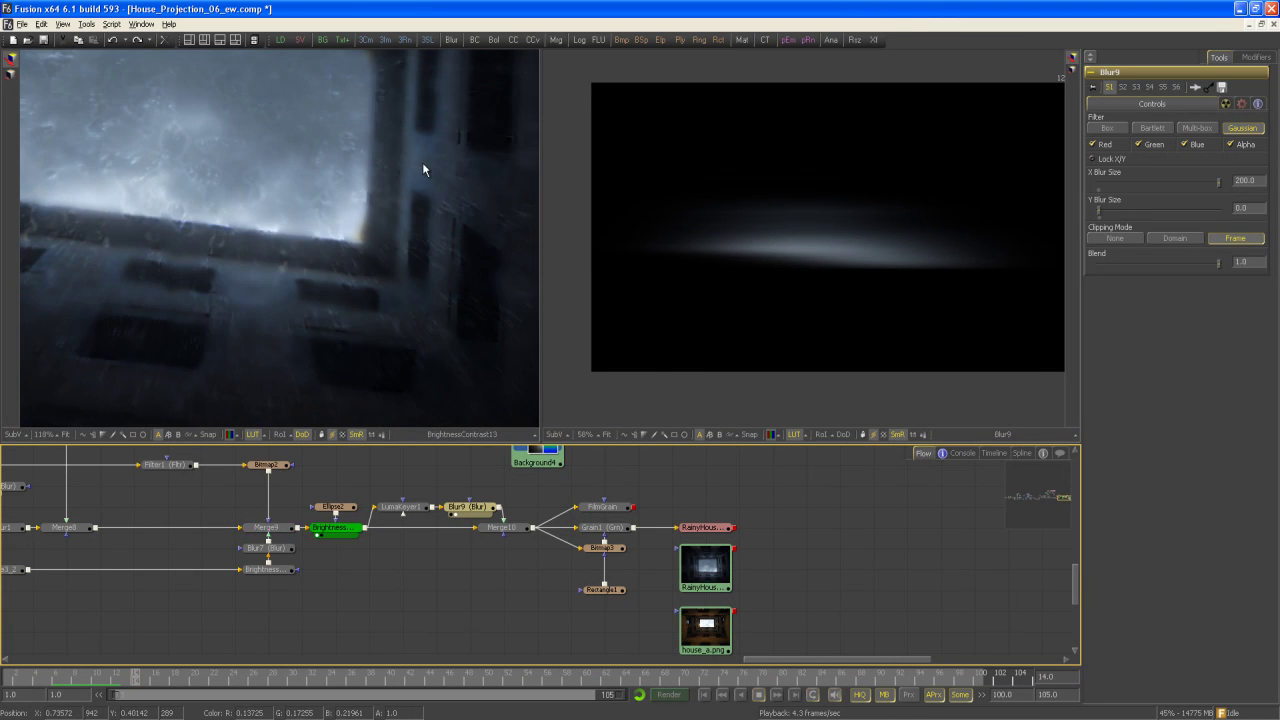
left_click_drag(540, 524, 269, 241)
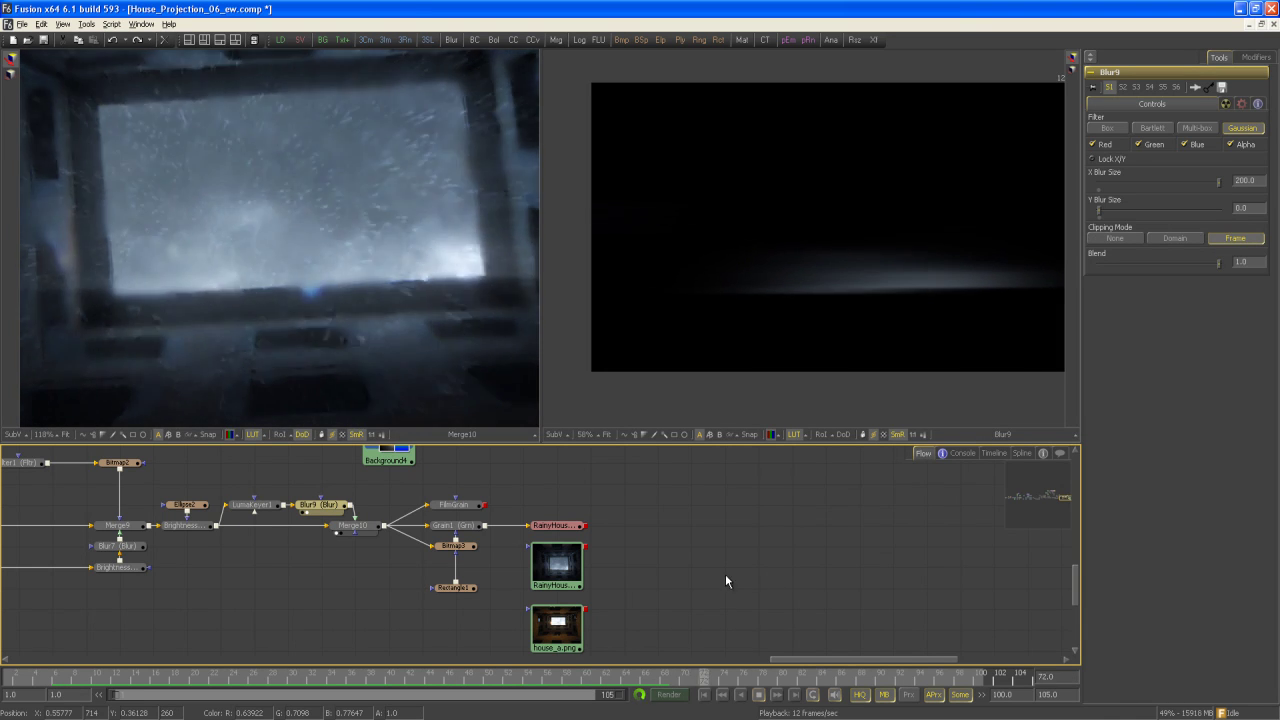
Return playback to frame 1 and switch to a single-viewer layout.
left_click(704, 696)
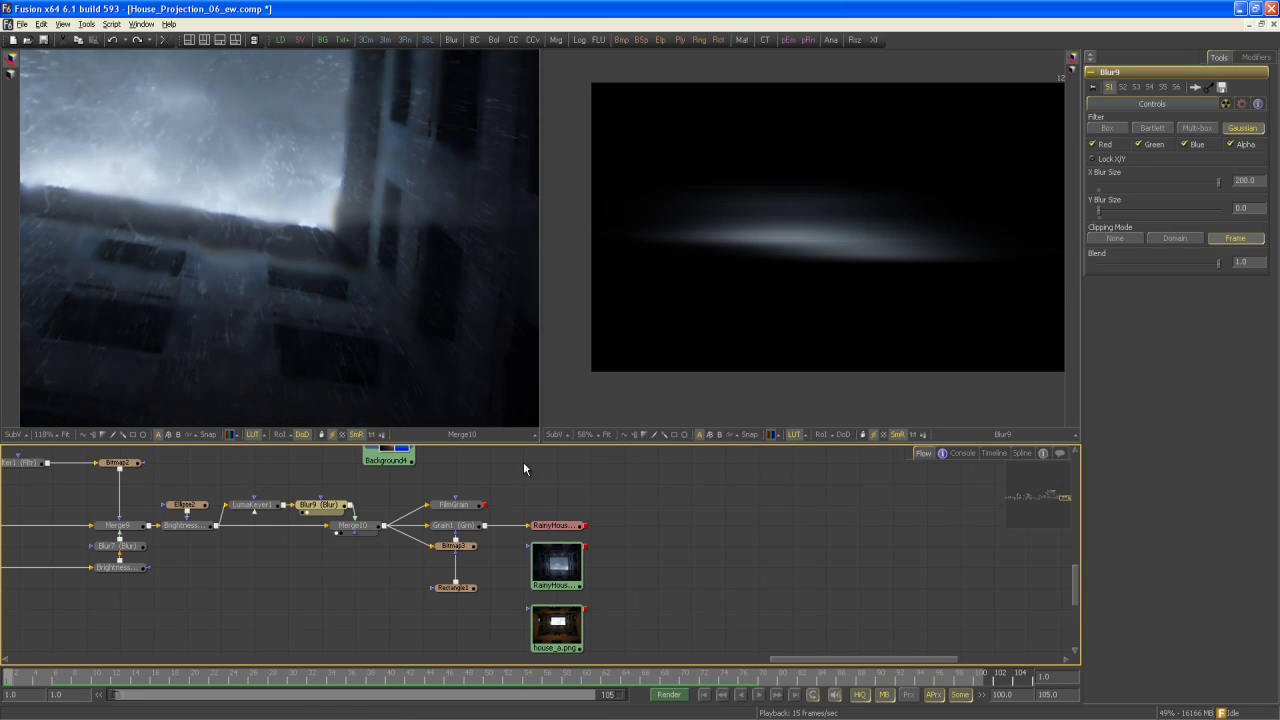
left_click(167, 40)
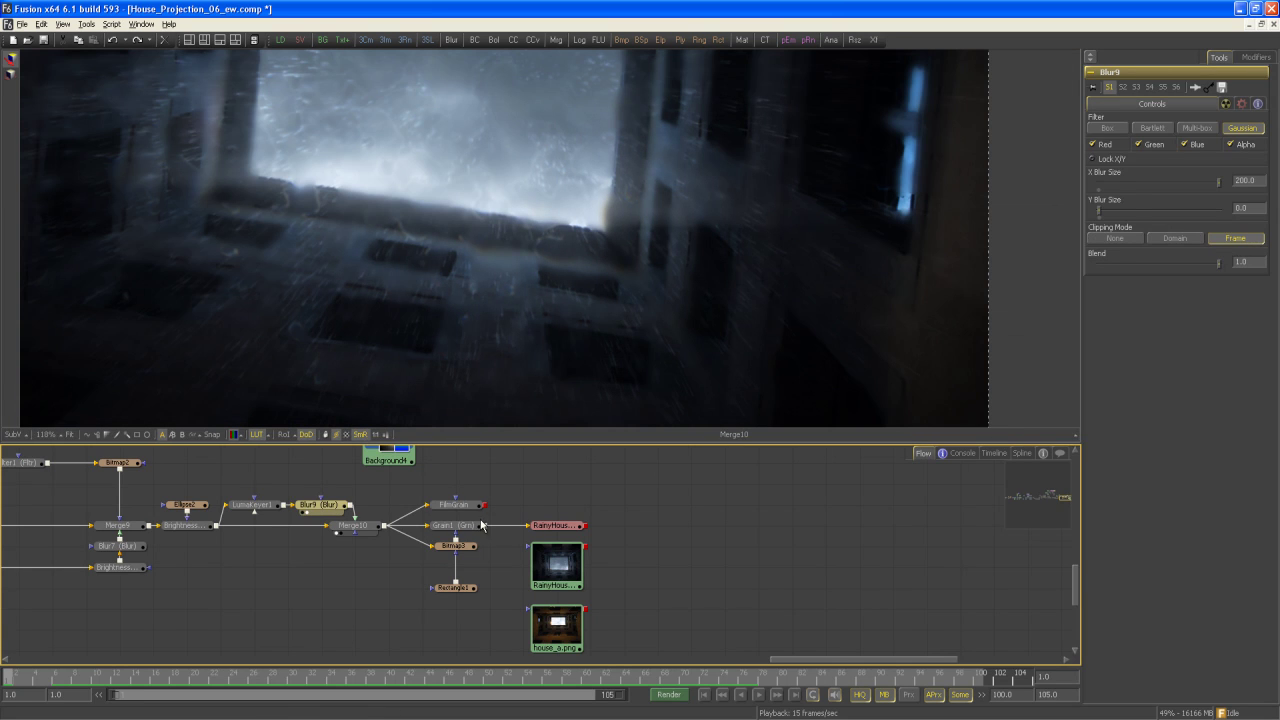
Open Grain1's settings, then load FilmGrain in the viewer and examine its grain up close.
left_click_drag(483, 474, 493, 503)
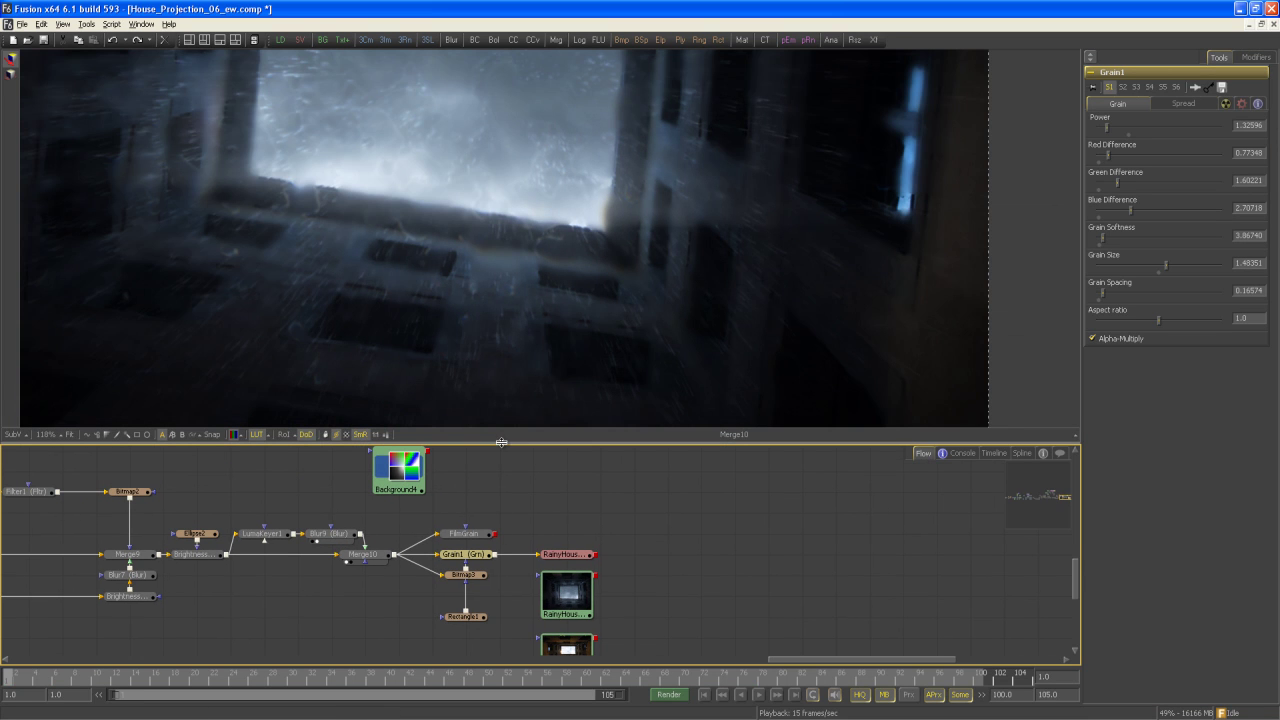
left_click(482, 540)
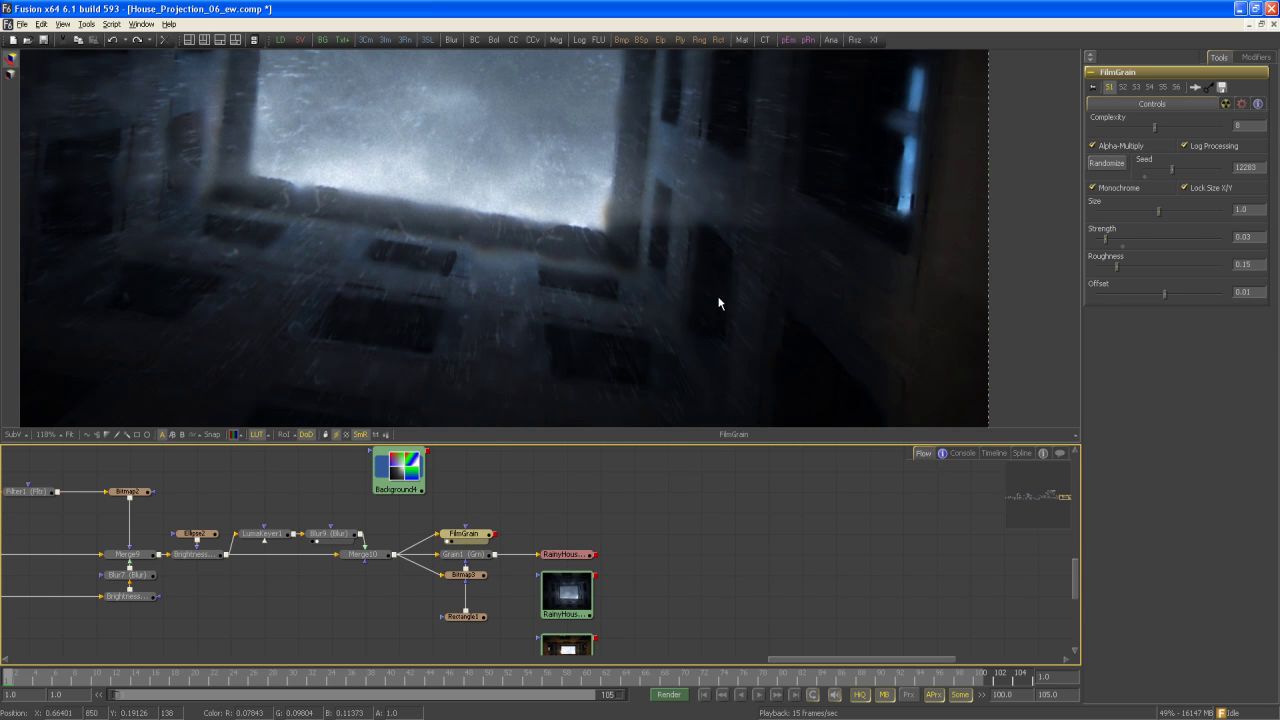
scroll(700, 275, "up", 3)
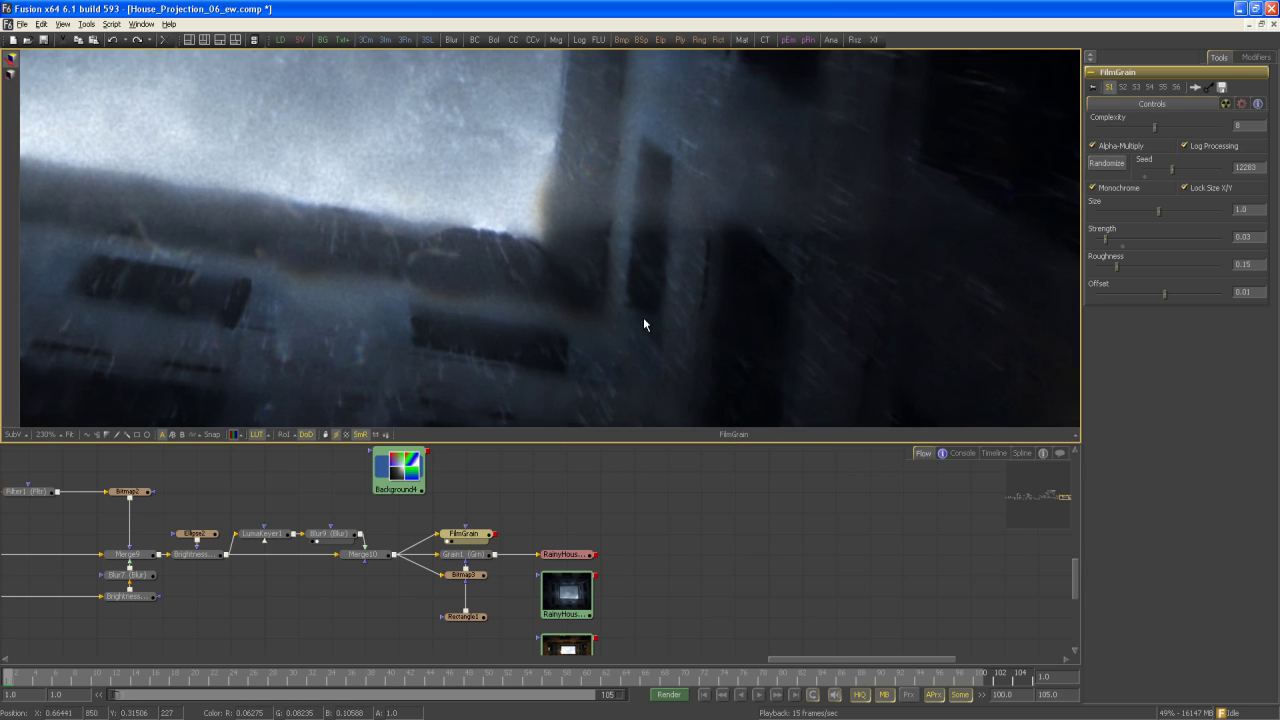
scroll(650, 325, "up", 2)
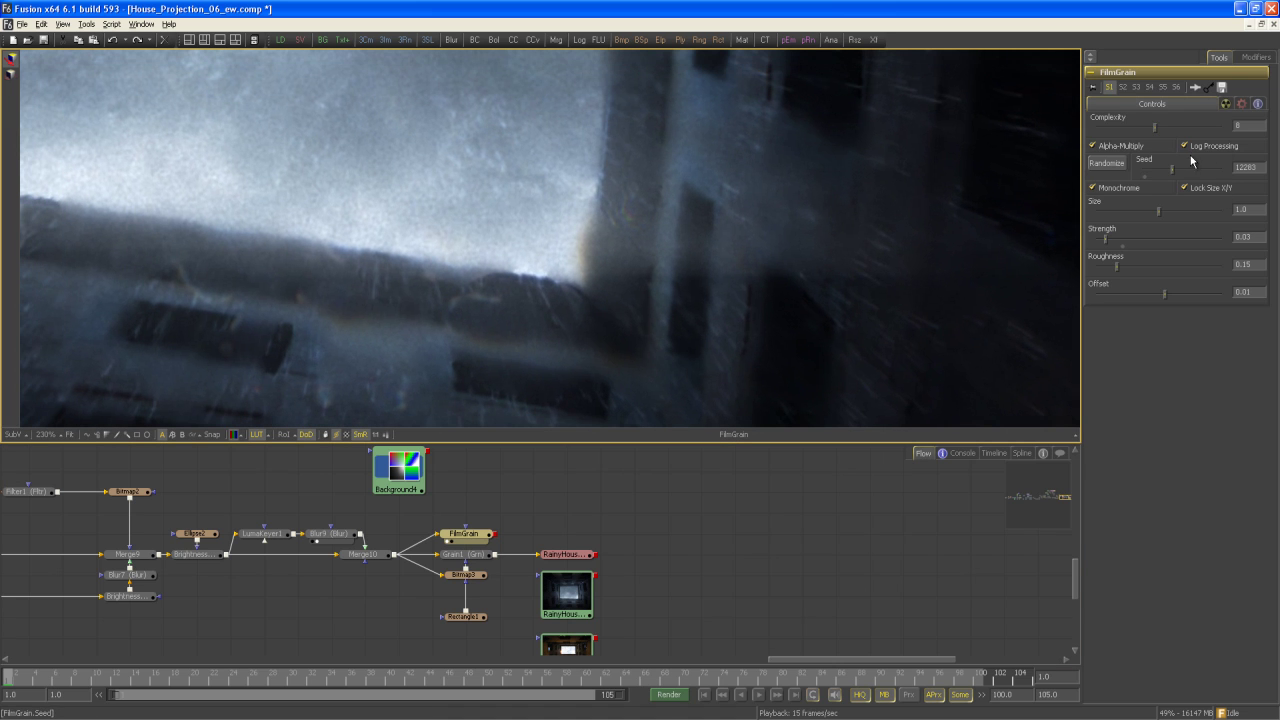